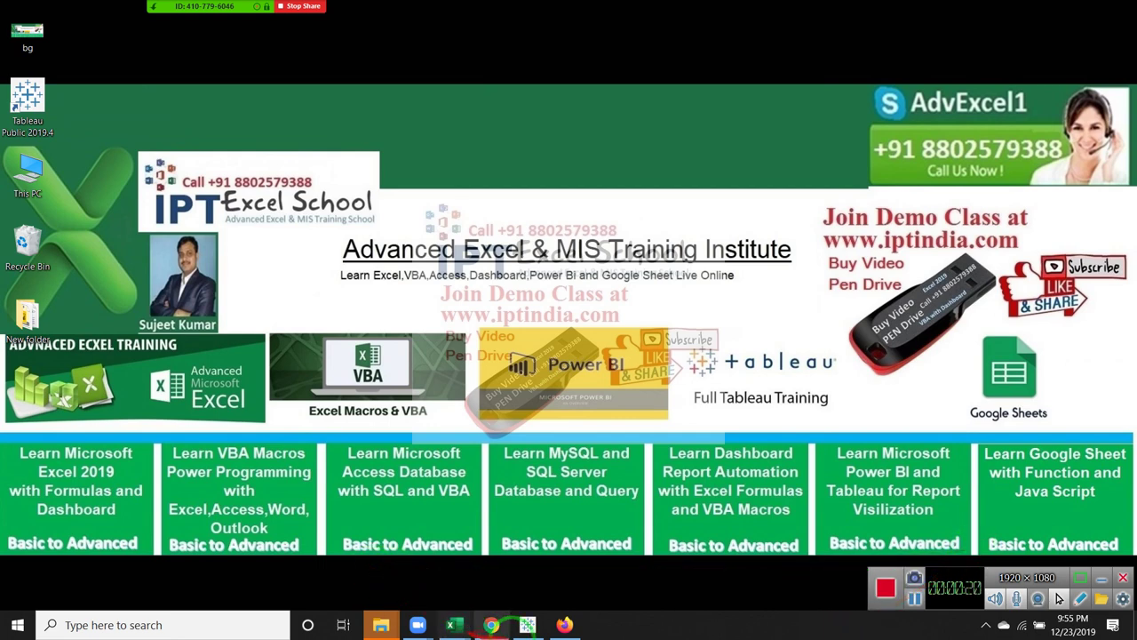
Step: Bring Chrome forward and load drive.google.com in a new tab
click(491, 624)
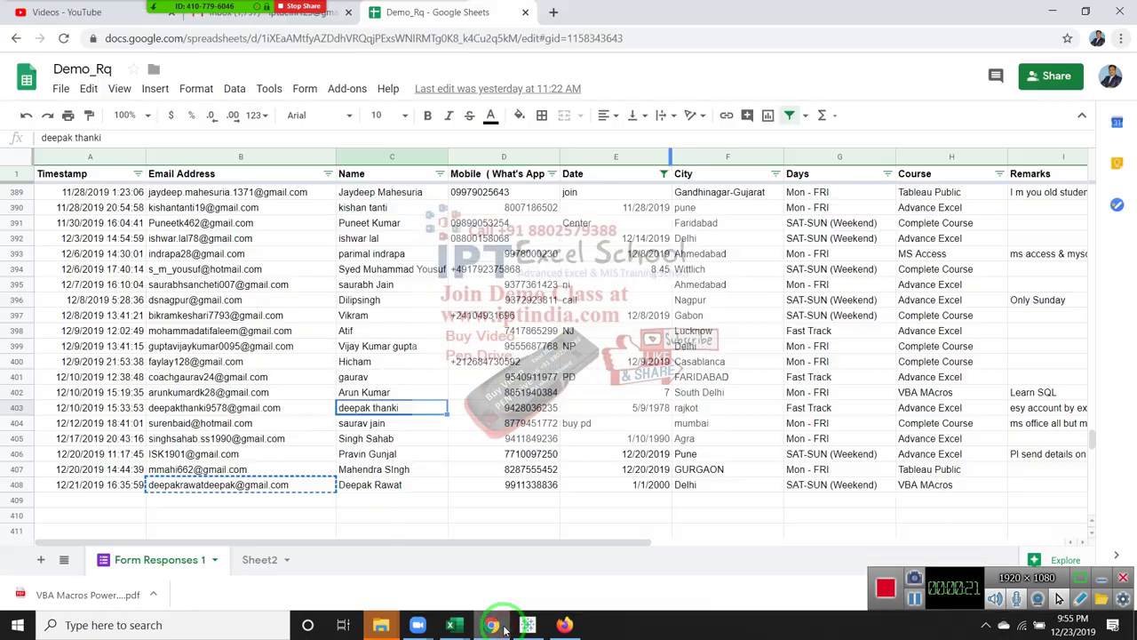
click(553, 11)
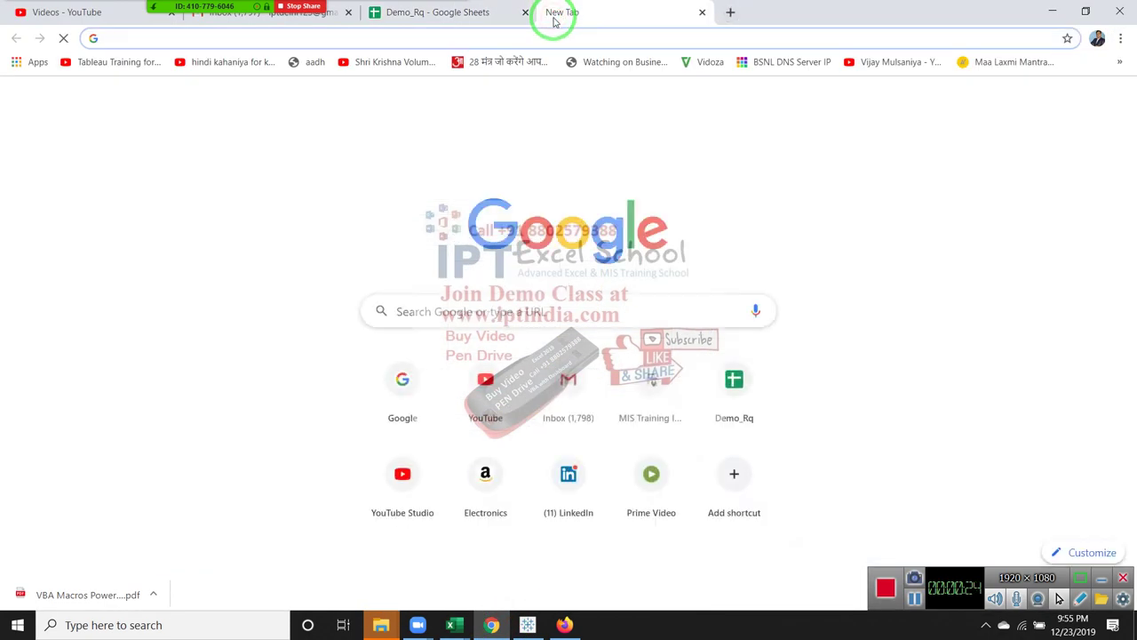
text(dr)
key(Return)
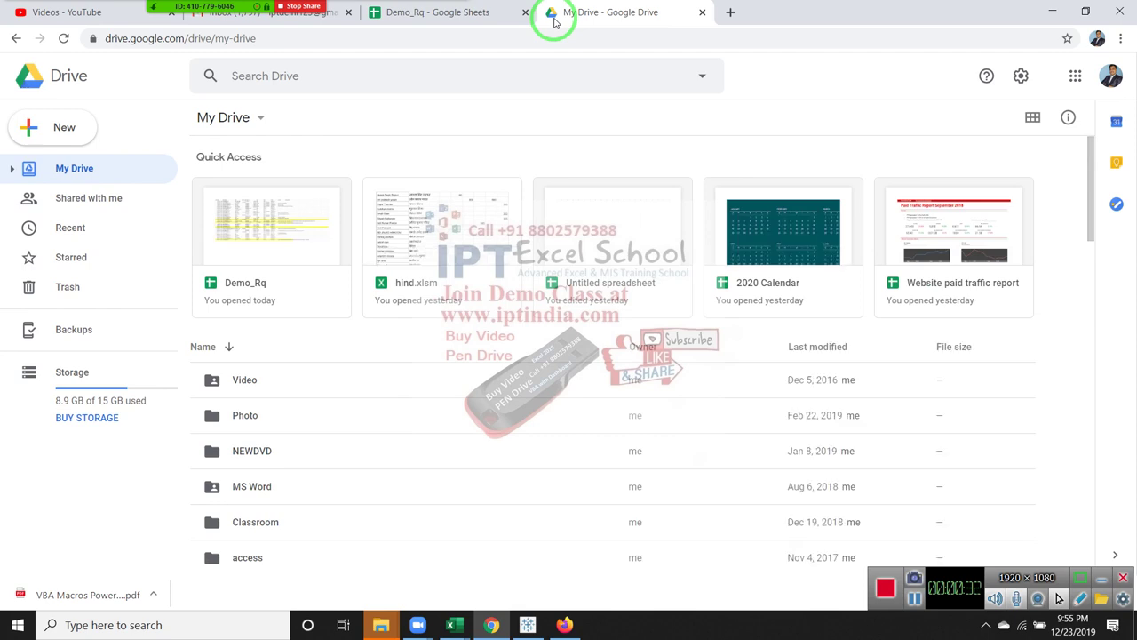
Step: Create a new blank Google Sheets spreadsheet from Drive's New menu
click(43, 127)
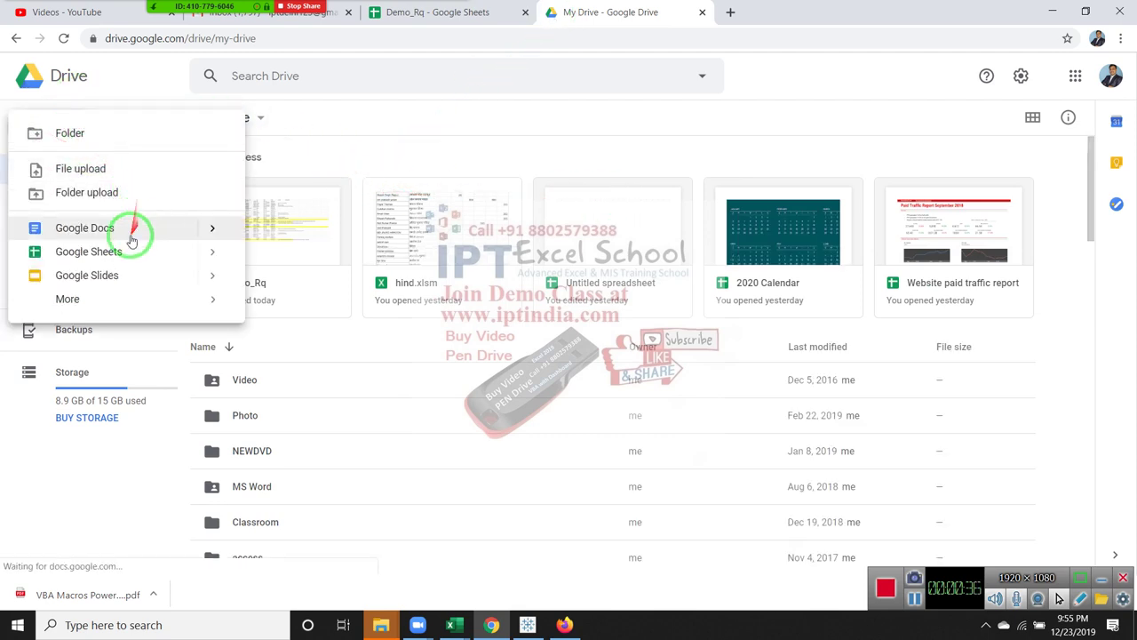
click(213, 255)
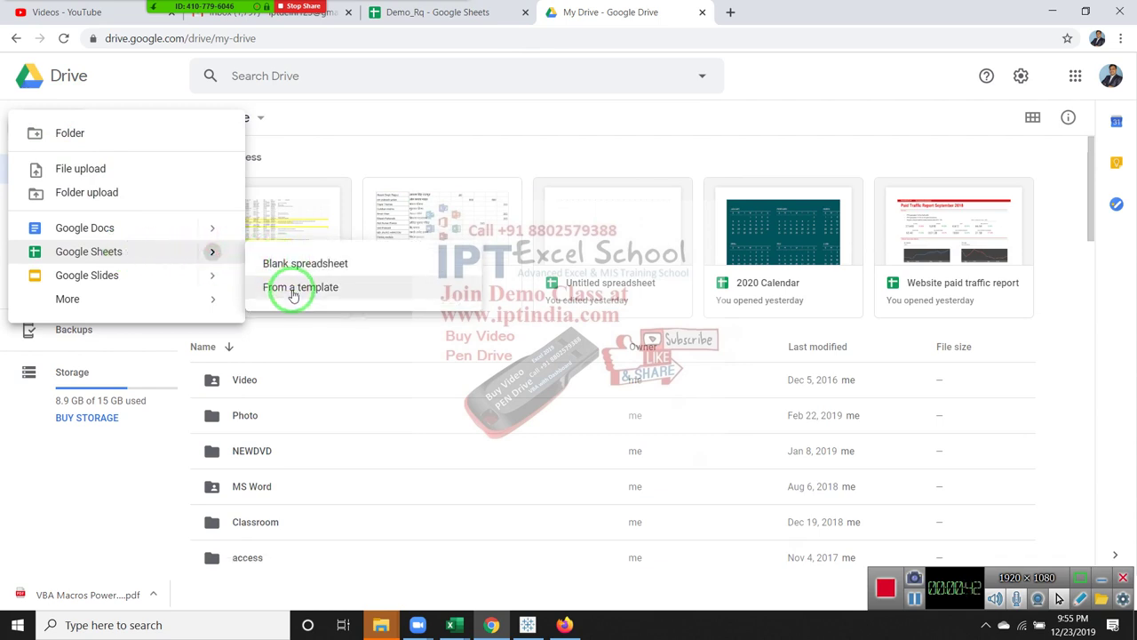
mouse_move(178, 275)
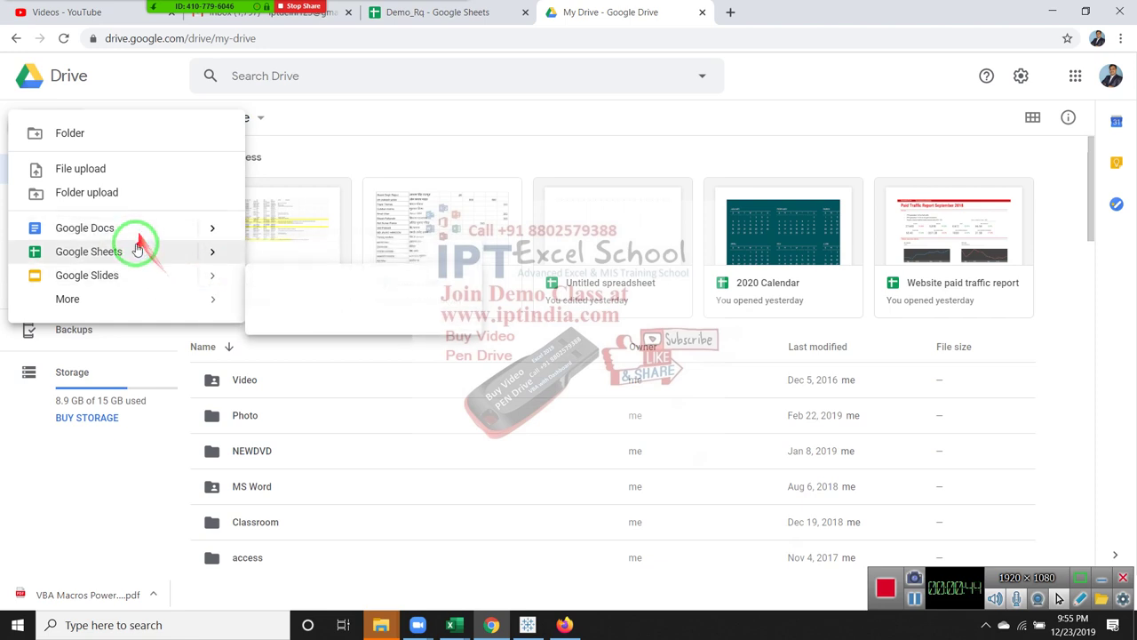
click(103, 260)
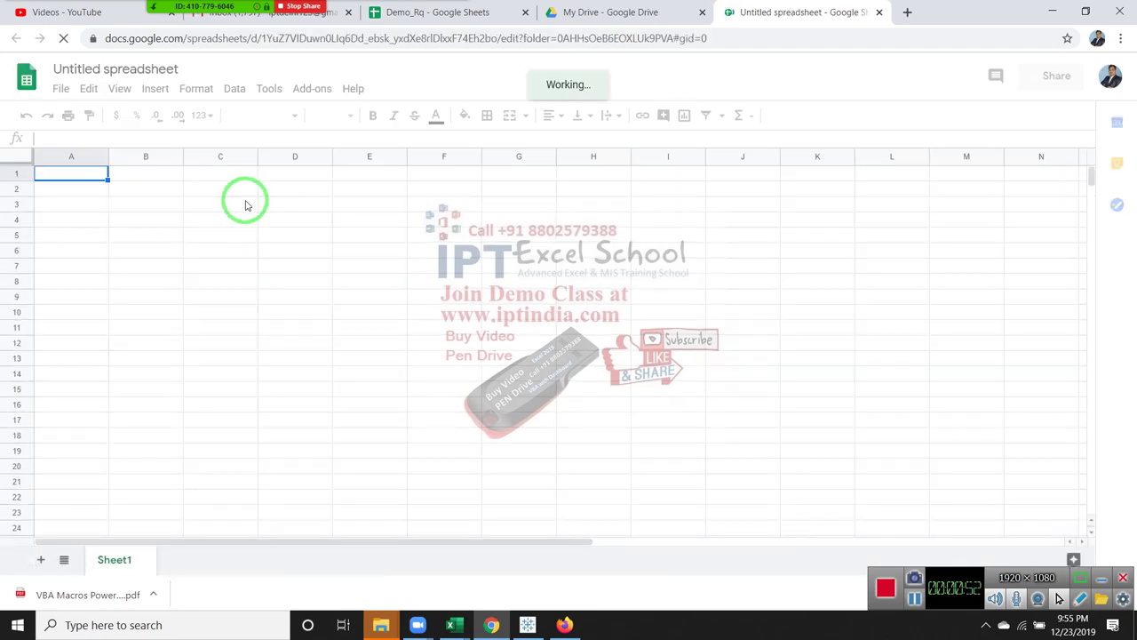
Step: Retitle the Untitled spreadsheet 'Data Sample', then return to the My Drive tab
click(77, 69)
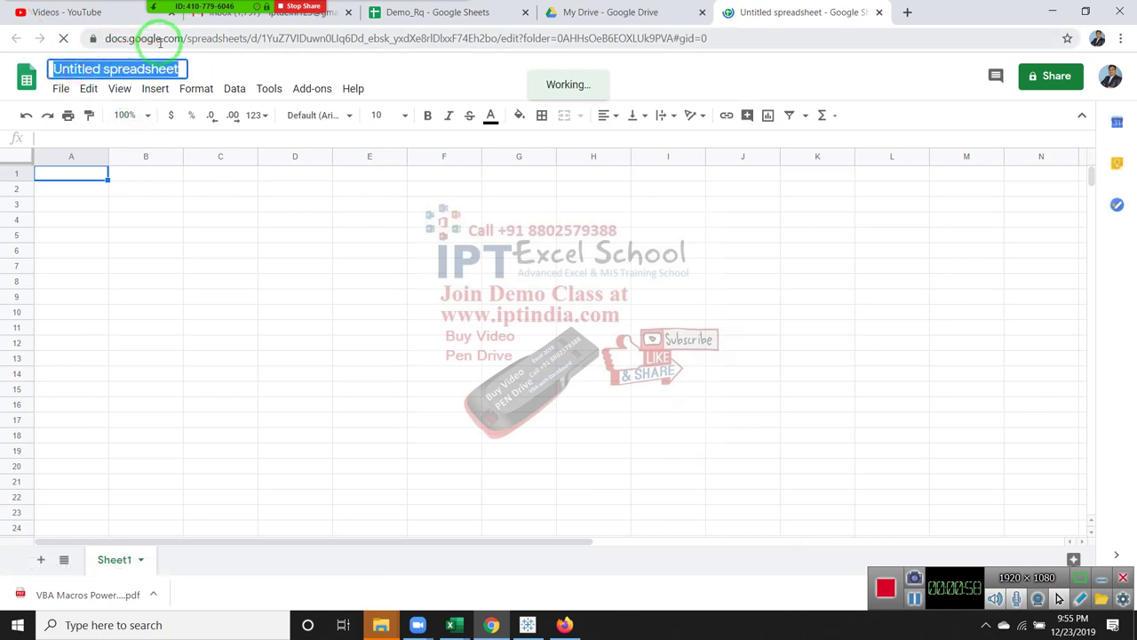
text(Data Sample)
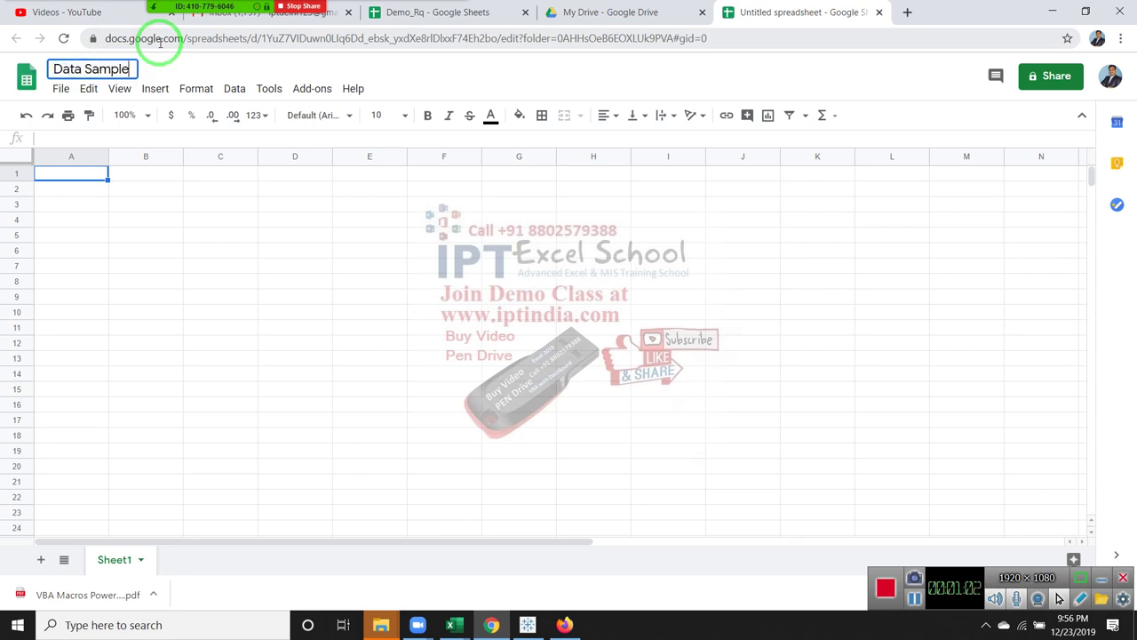
key(Return)
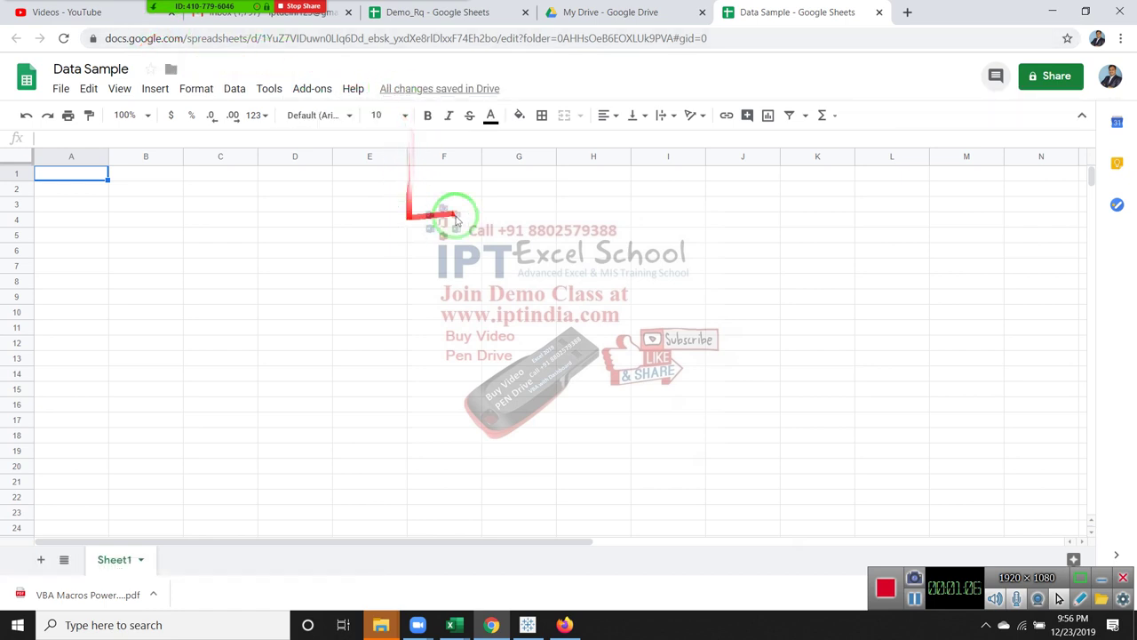
click(549, 16)
scroll(338, 373, down, 3)
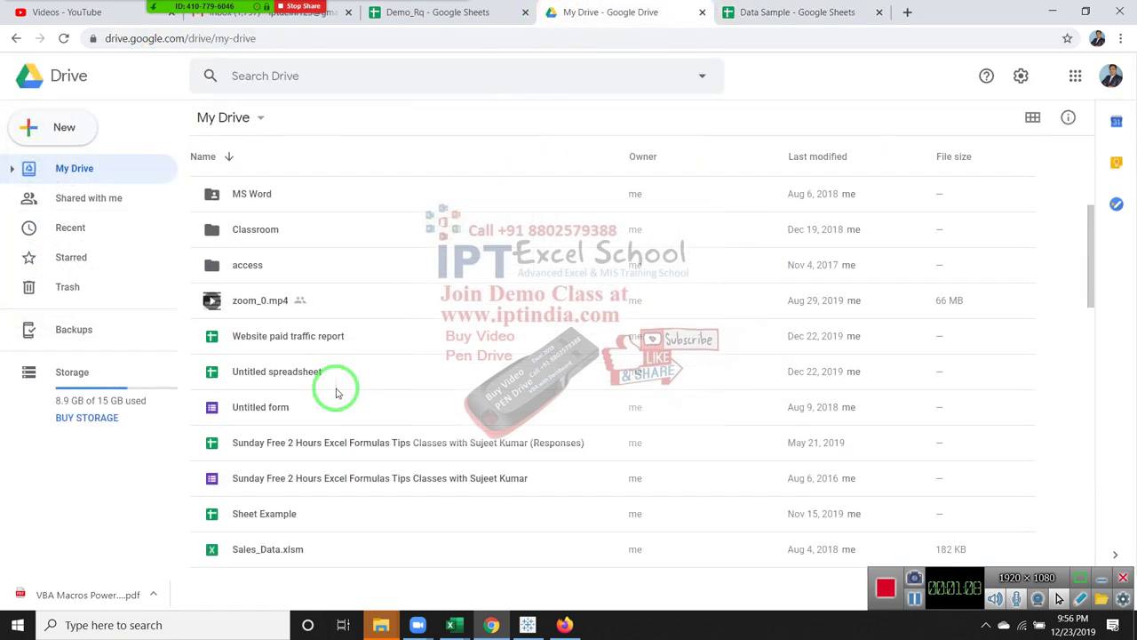
scroll(335, 393, down, 2)
scroll(336, 392, down, 3)
scroll(335, 393, up, 5)
scroll(334, 393, up, 2)
scroll(360, 401, down, 1)
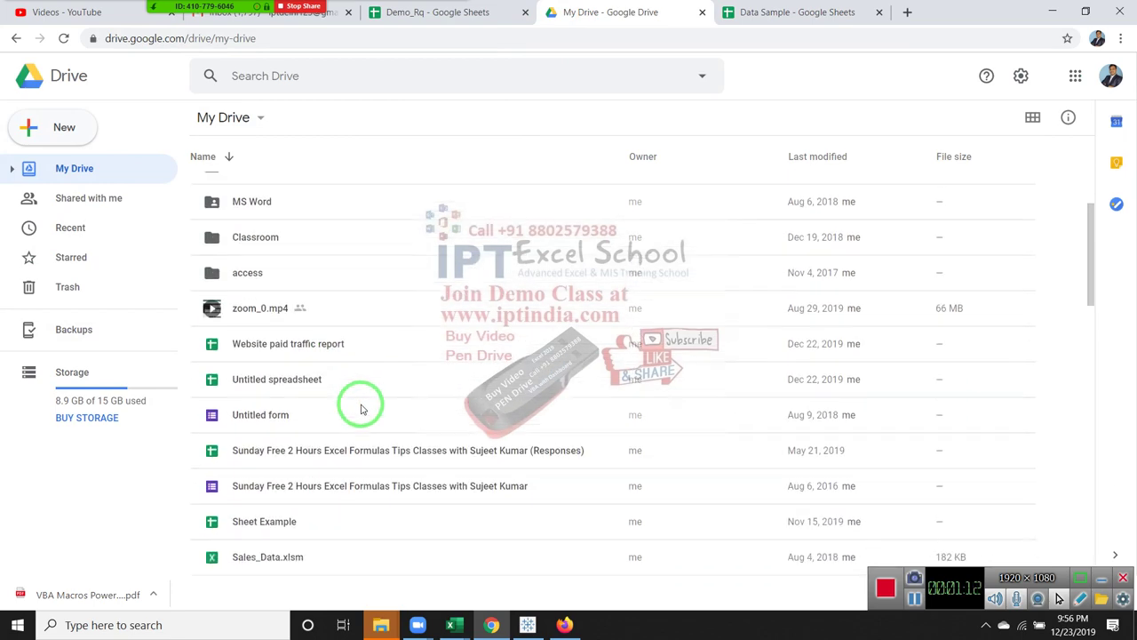
scroll(358, 404, down, 1)
scroll(357, 404, down, 1)
scroll(355, 403, down, 2)
scroll(354, 403, down, 2)
scroll(355, 402, down, 2)
scroll(356, 399, down, 3)
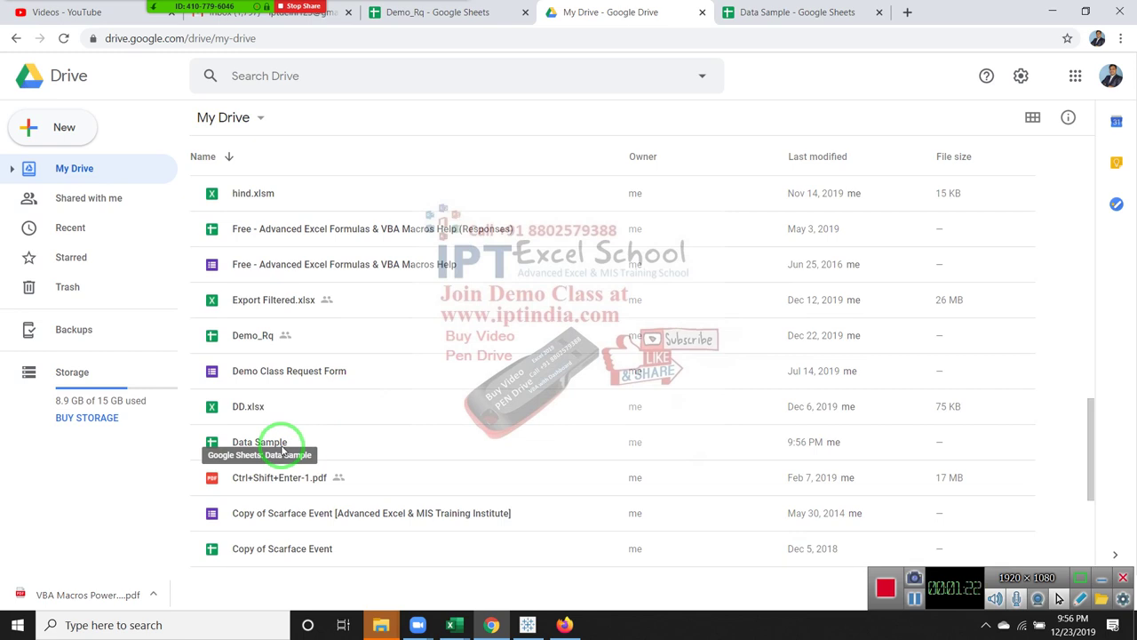
scroll(283, 452, up, 3)
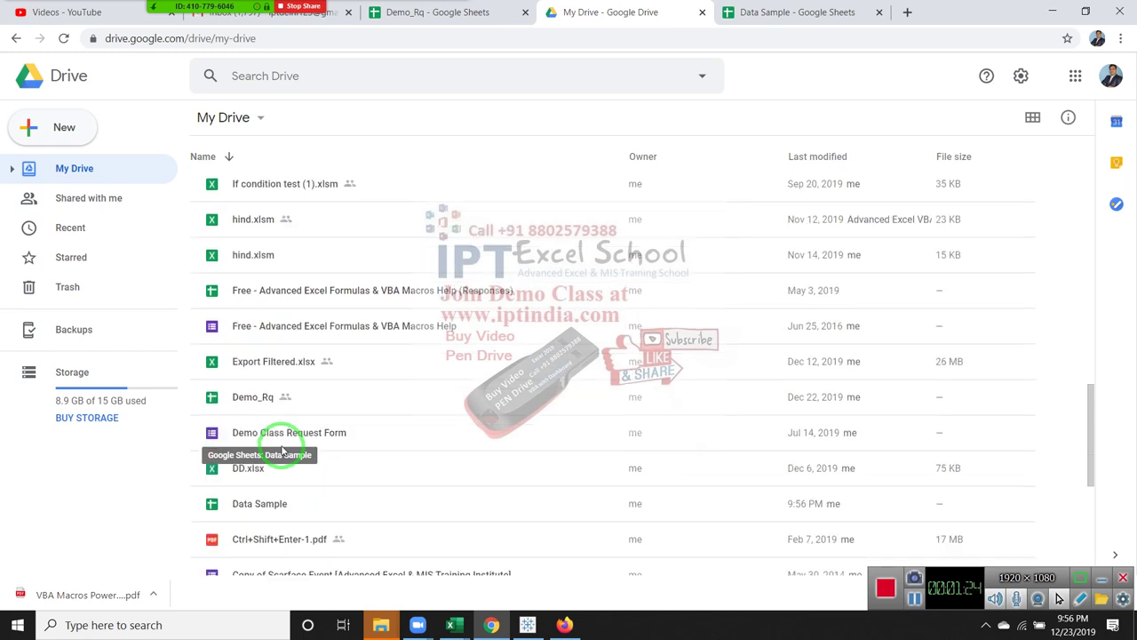
click(741, 12)
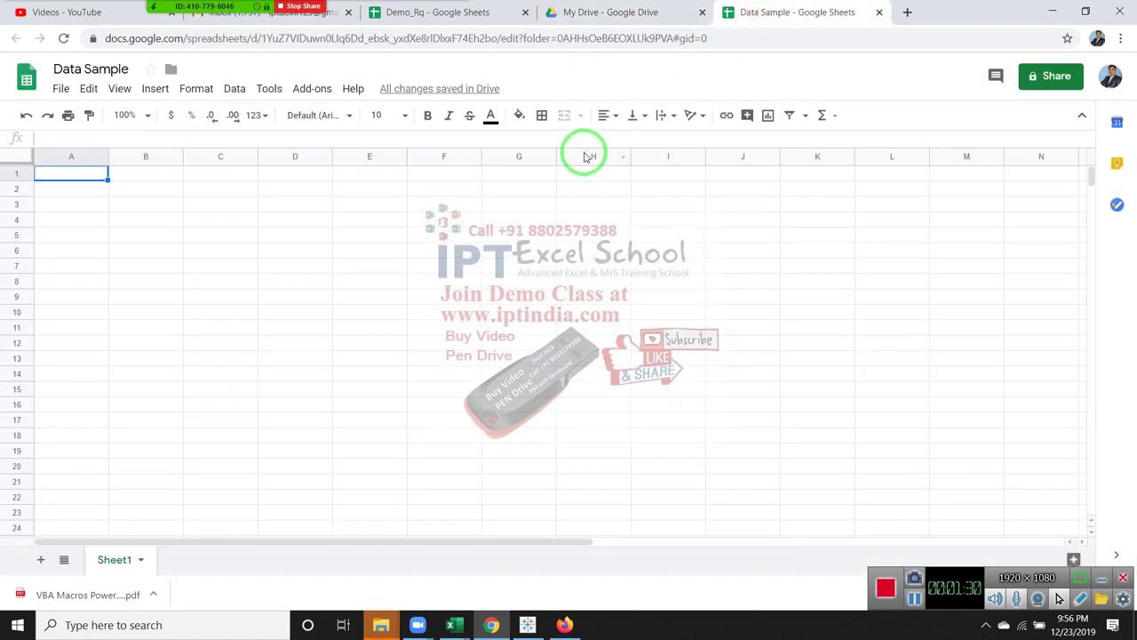
click(23, 178)
click(46, 218)
key(ctrl+Down)
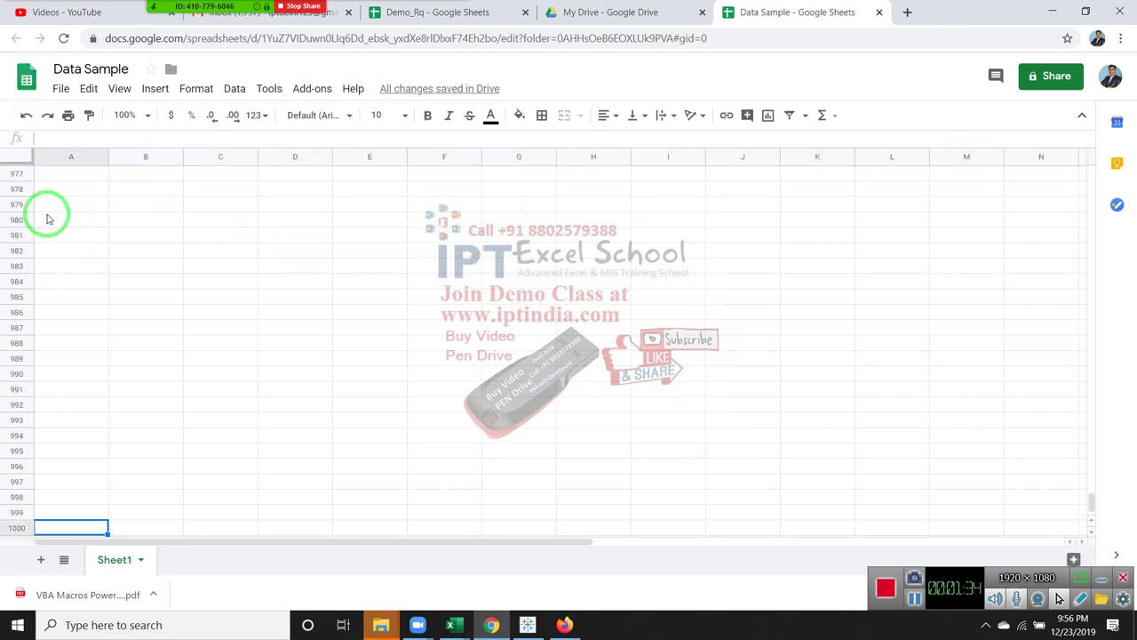
scroll(48, 218, down, 1)
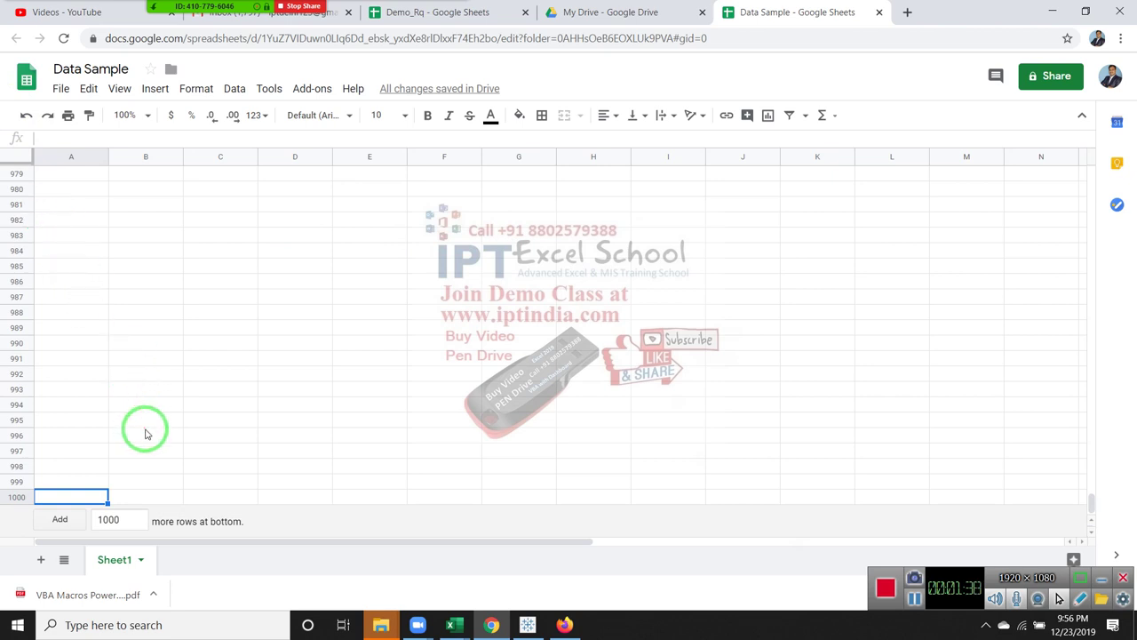
key(ctrl+Up)
key(ctrl+Right)
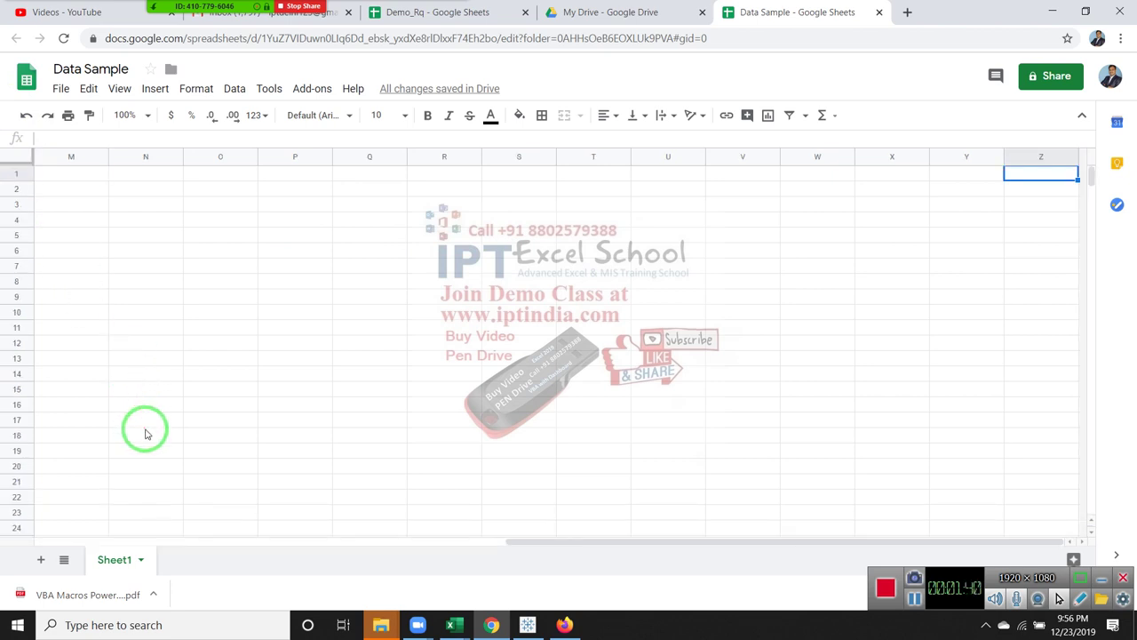
key(ctrl+Left)
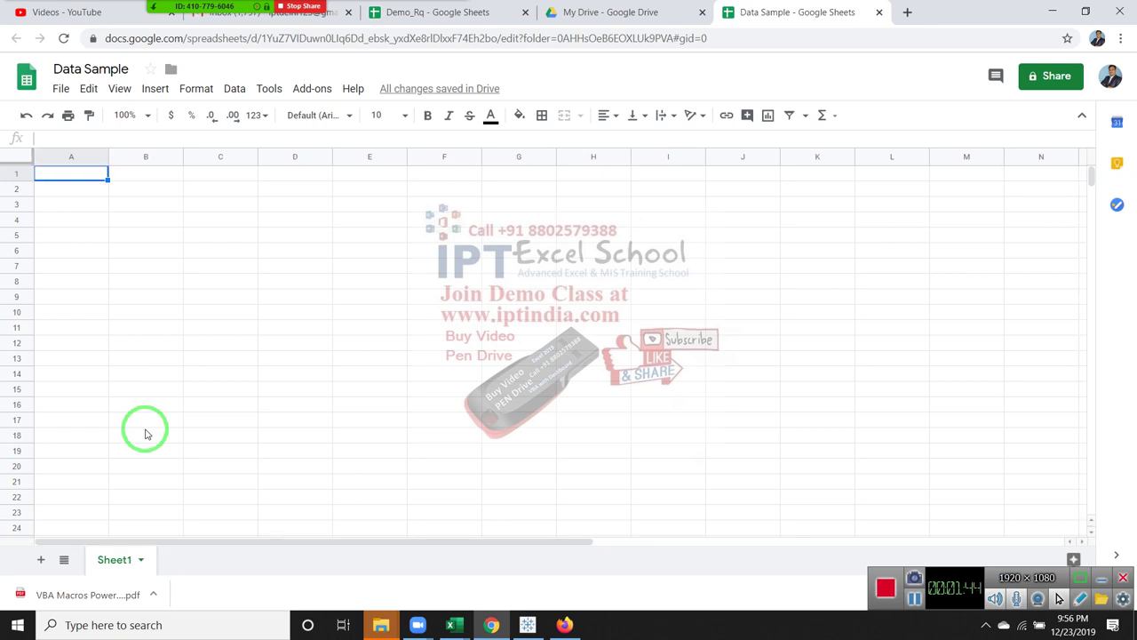
key(ctrl+Right)
key(ctrl+Left)
Step: Enter 'Name' in A1 and 'Jan' in B1
text(Nam)
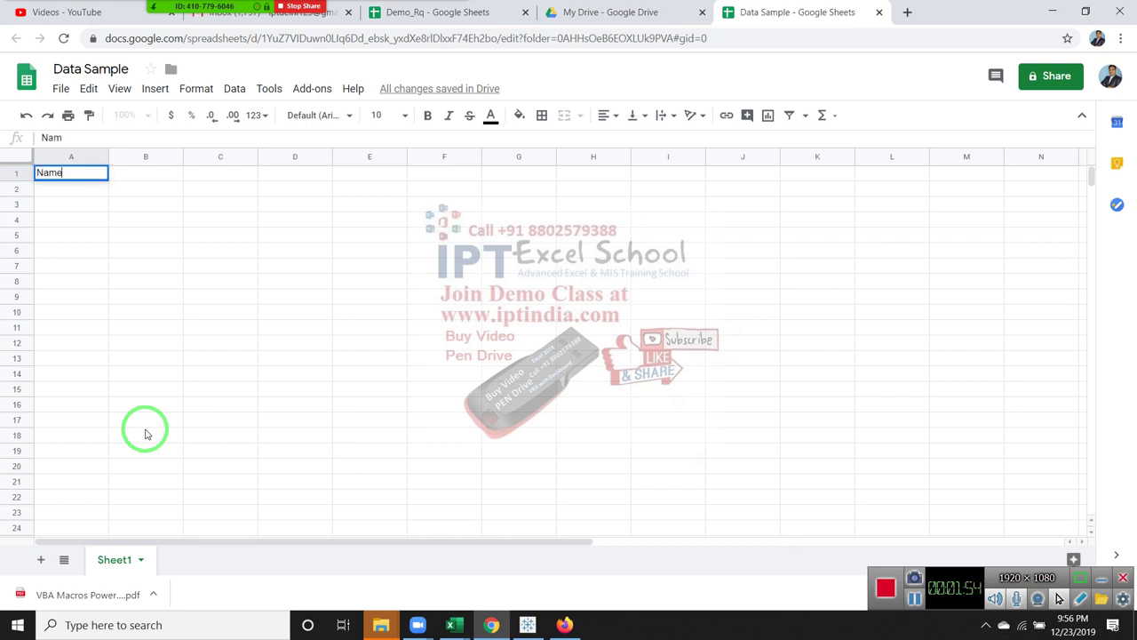
key(Tab)
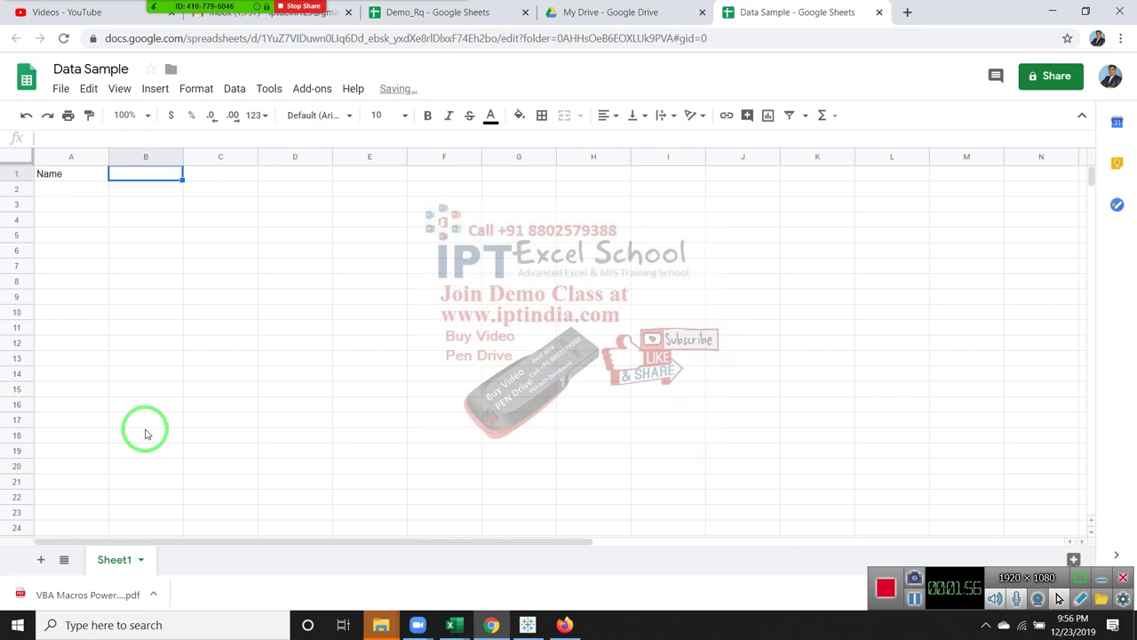
text(JAn)
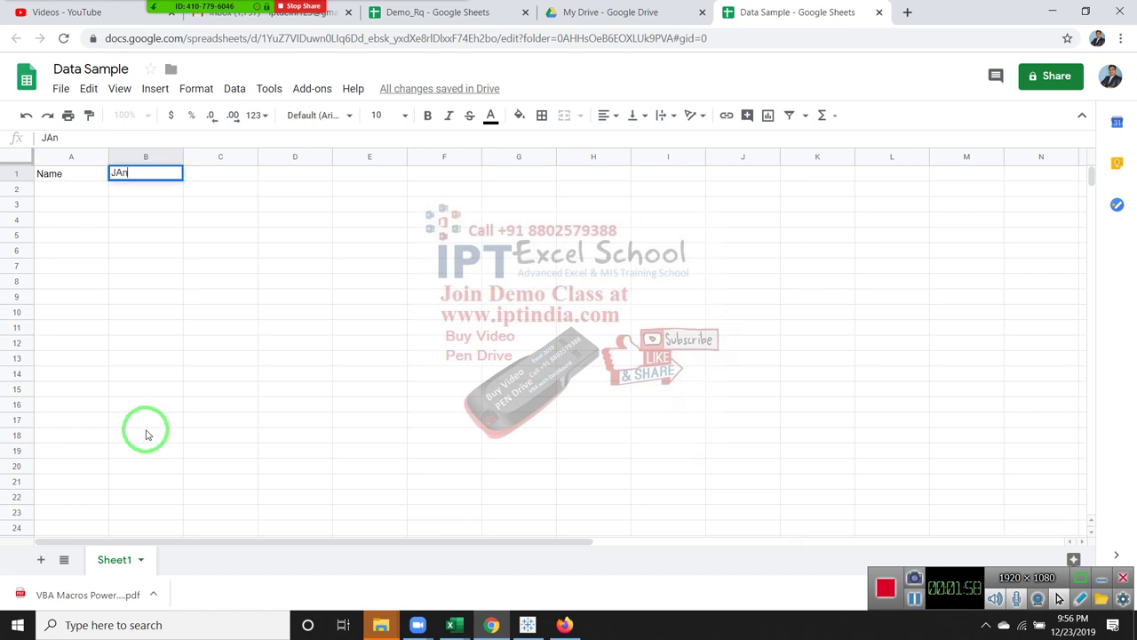
key(Return)
key(Up)
key(Right)
text(Ja)
key(ctrl+Return)
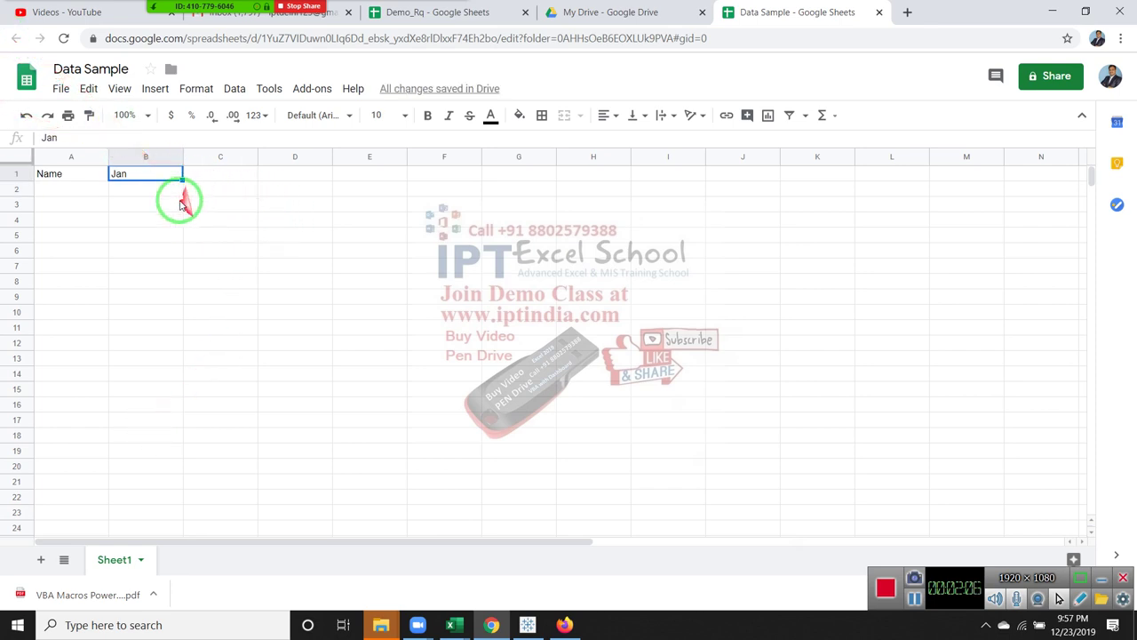
Step: Autofill the month series from Jan across to Oct in K1
mouse_move(182, 180)
mouse_down()
mouse_move(342, 199)
mouse_move(216, 190)
mouse_move(526, 173)
mouse_move(736, 181)
mouse_up()
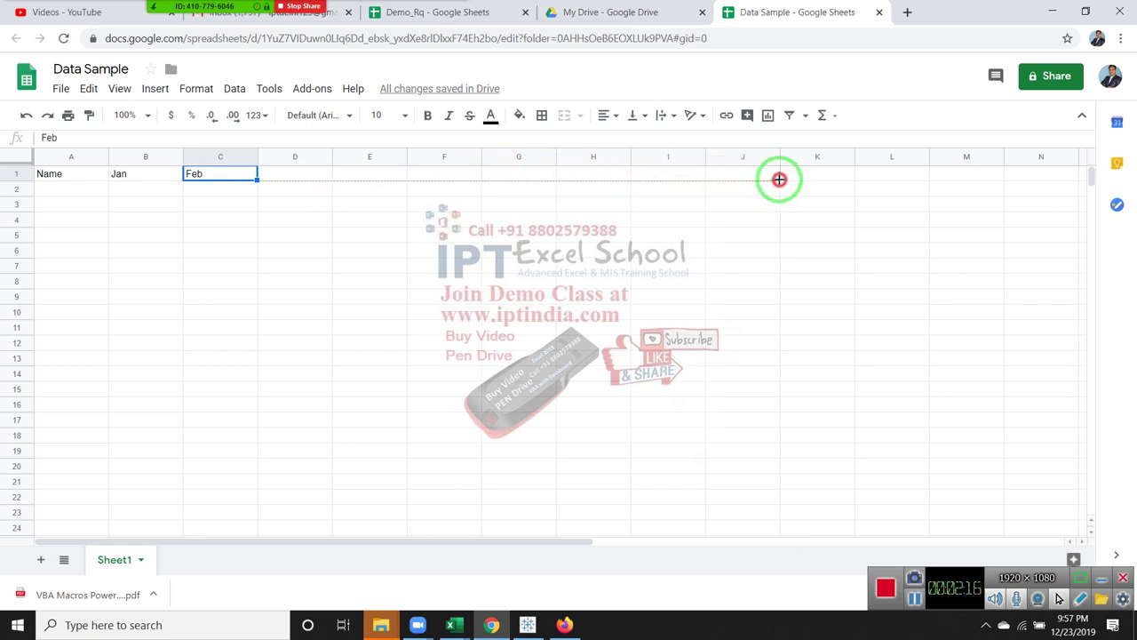
drag(737, 181, 776, 178)
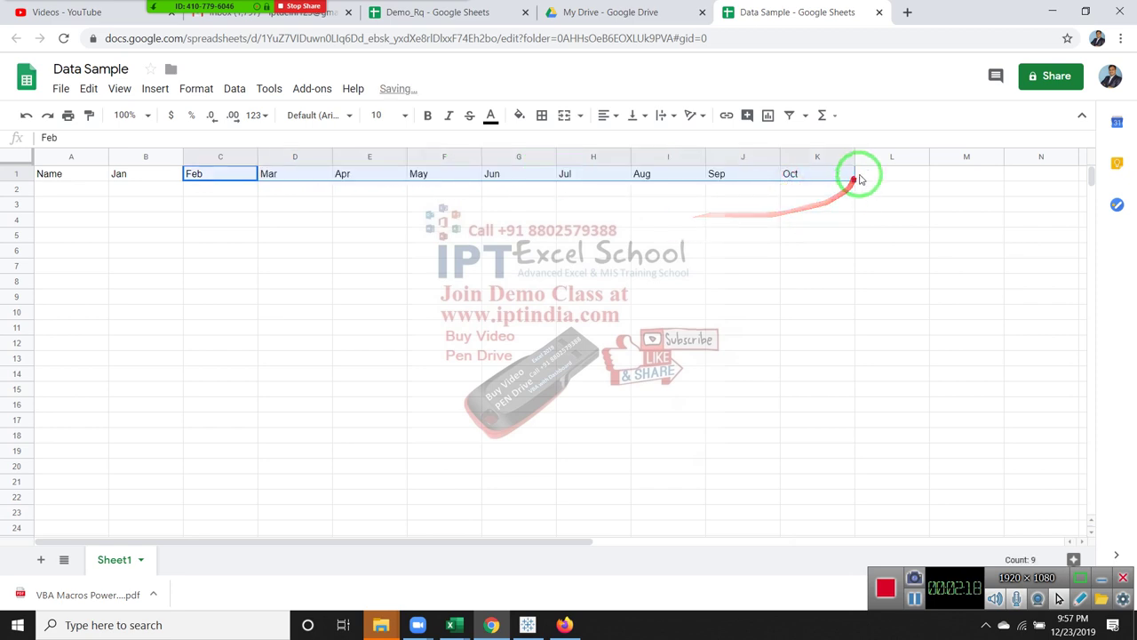
click(462, 189)
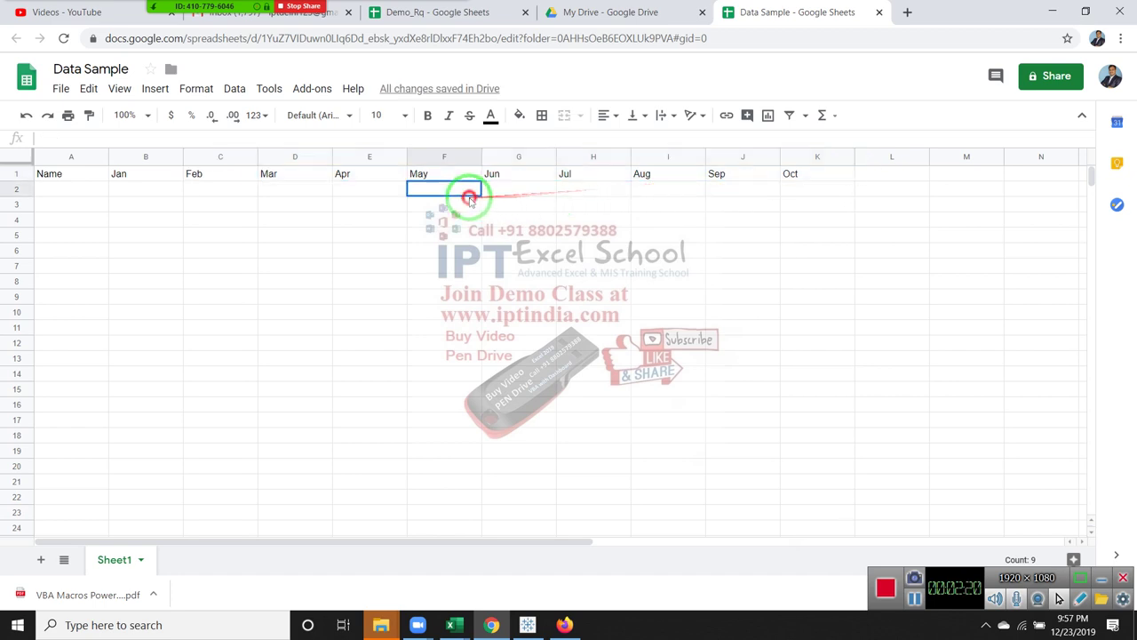
drag(330, 177, 93, 171)
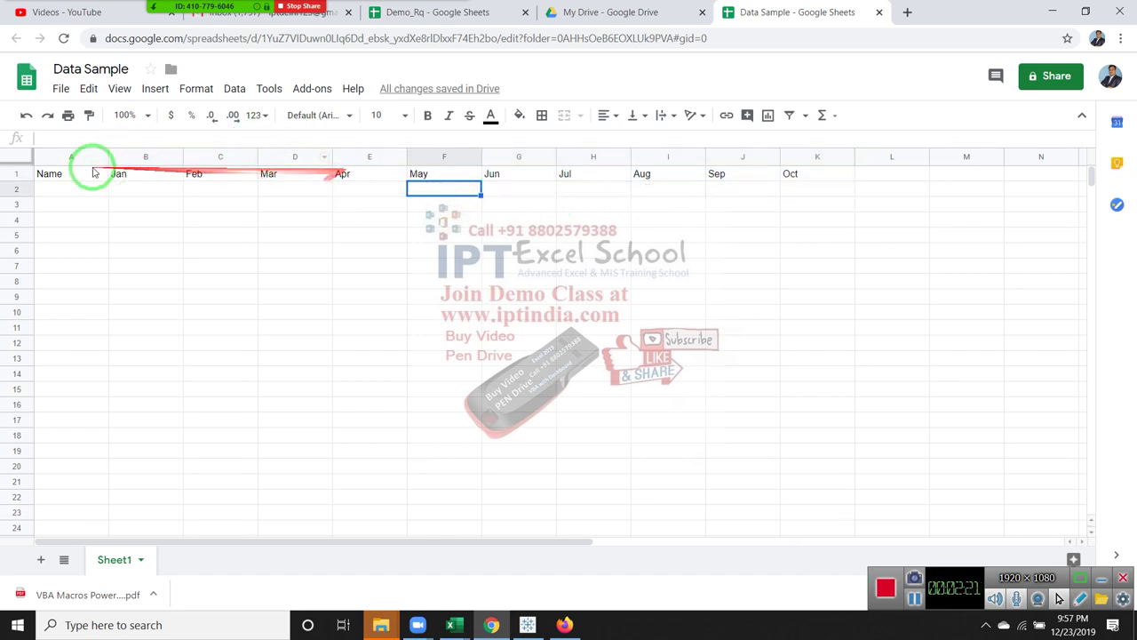
Step: Type four sample names into A2:A5, one per row under Name
click(44, 187)
text(Puja)
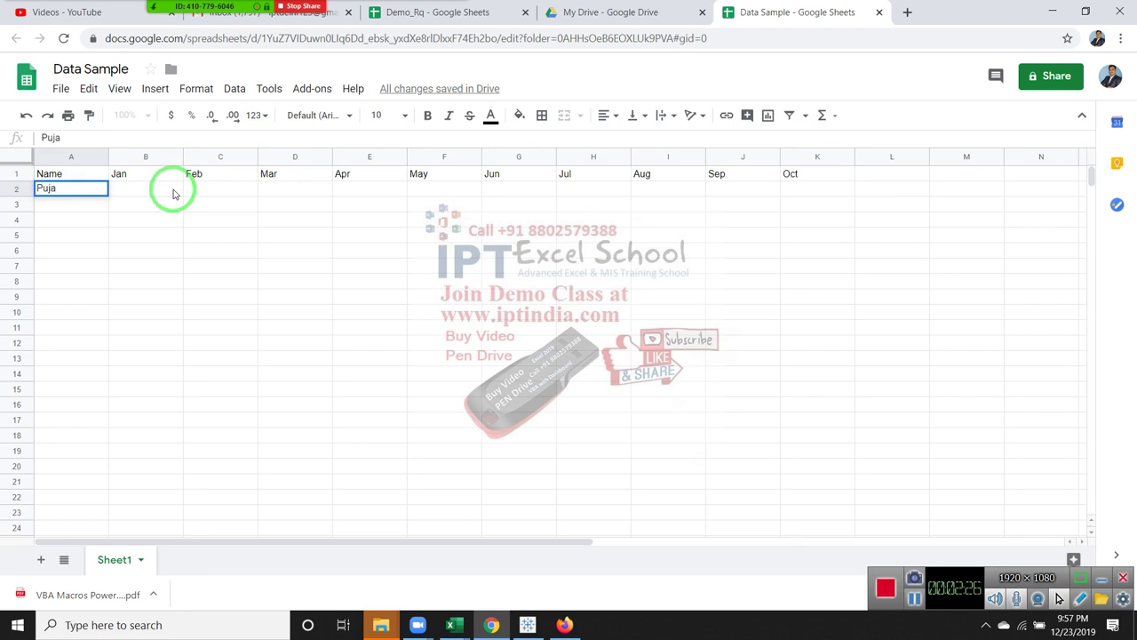
key(Escape)
text(P)
key(Return)
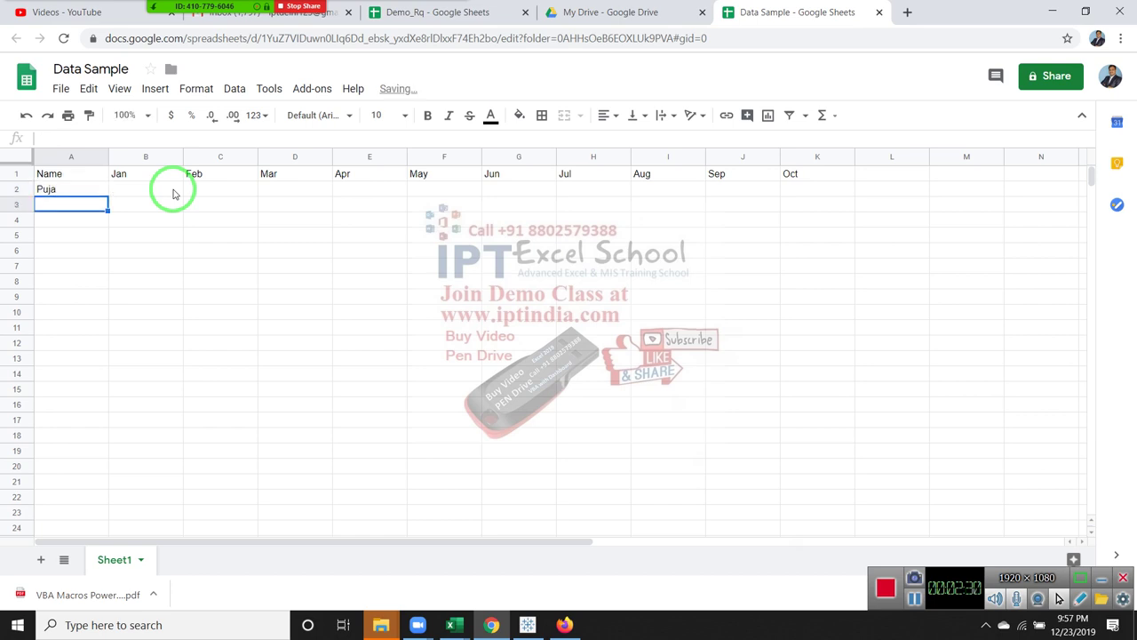
text(Neera)
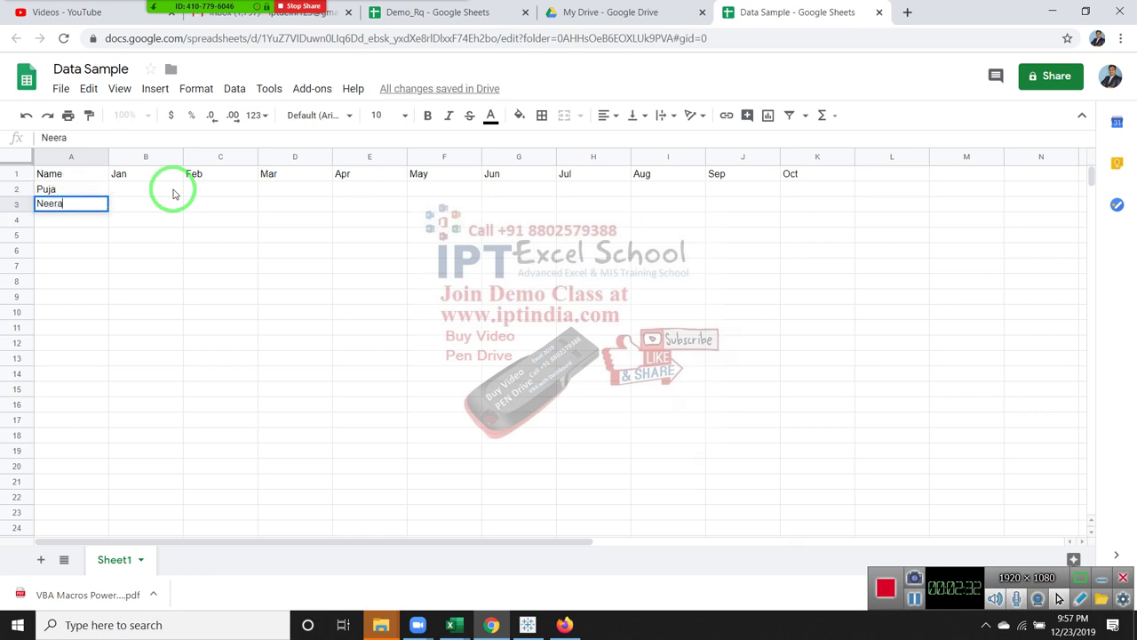
text(j)
key(Return)
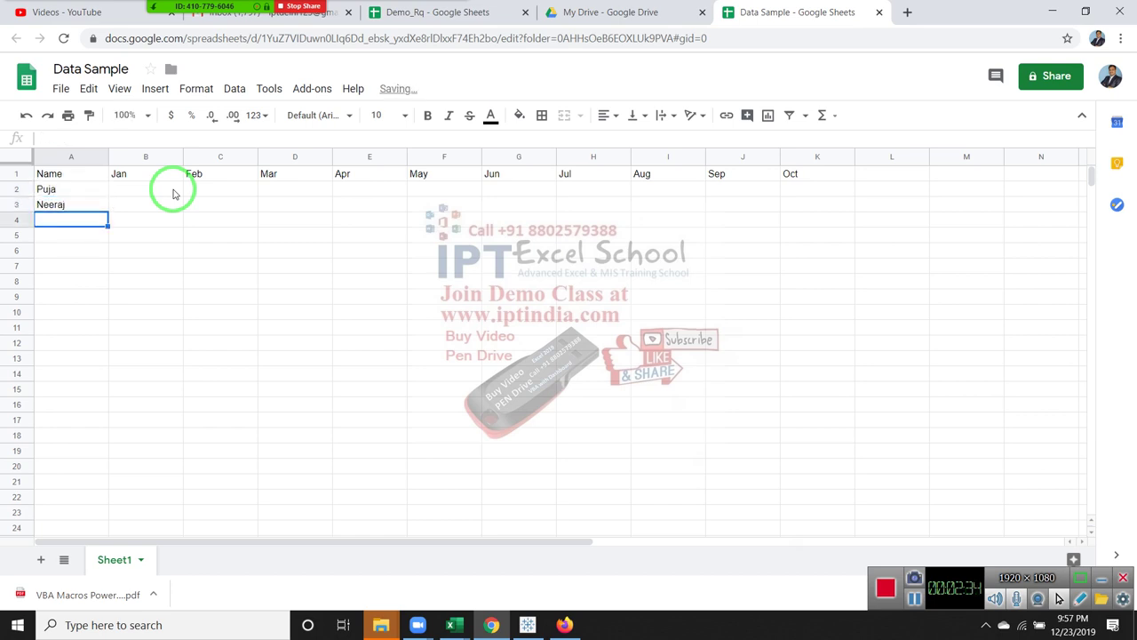
text(Ravi)
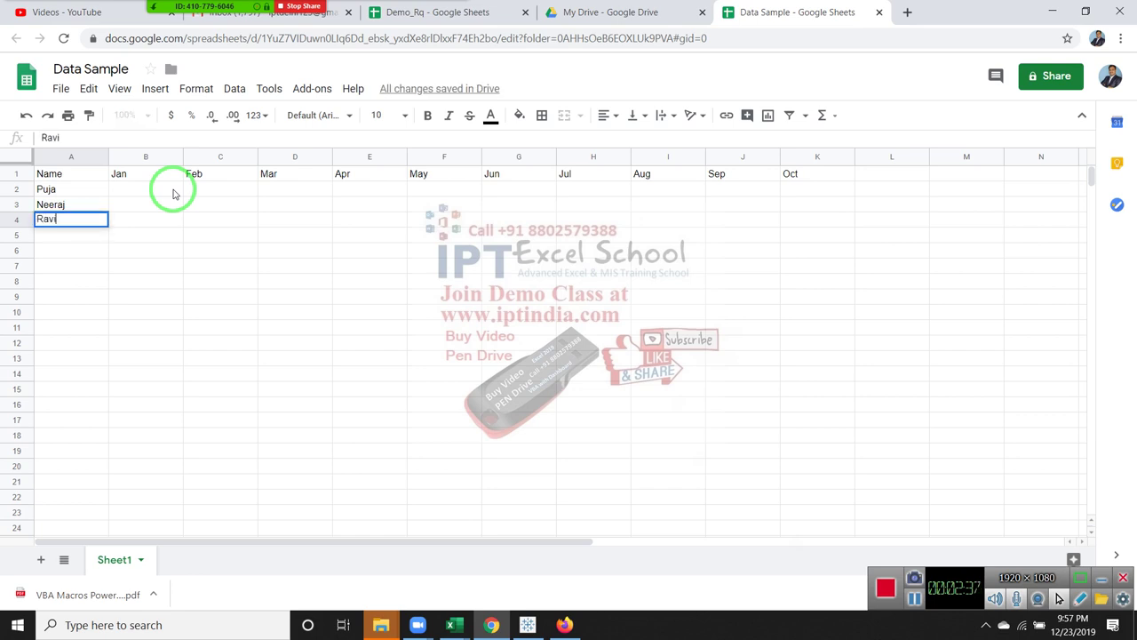
key(Return)
text(Kavit)
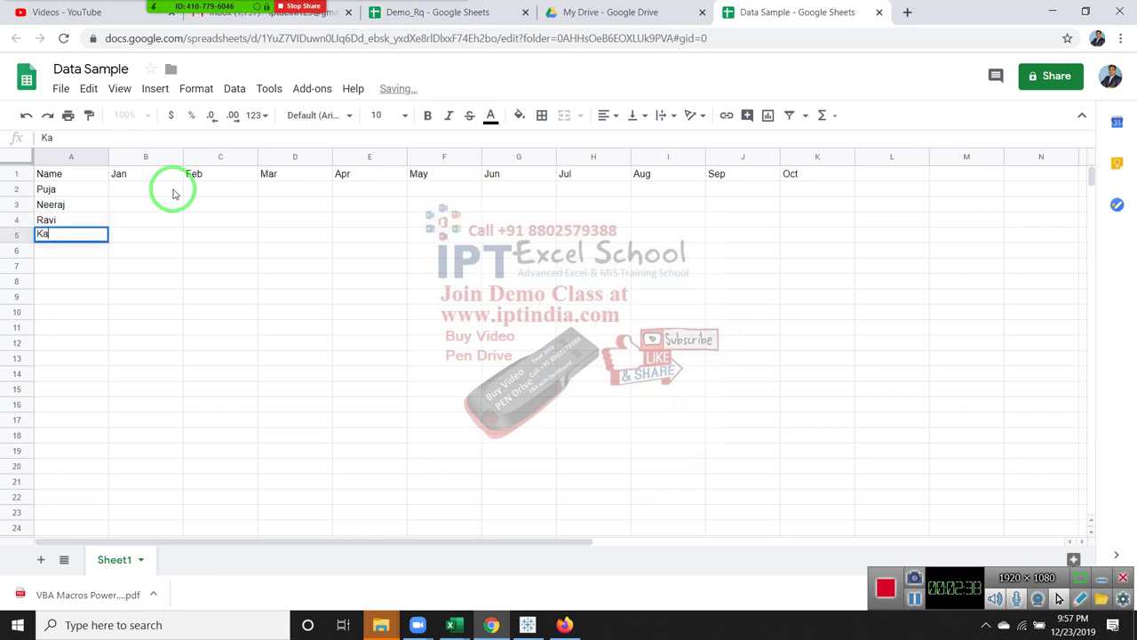
text(a)
key(Return)
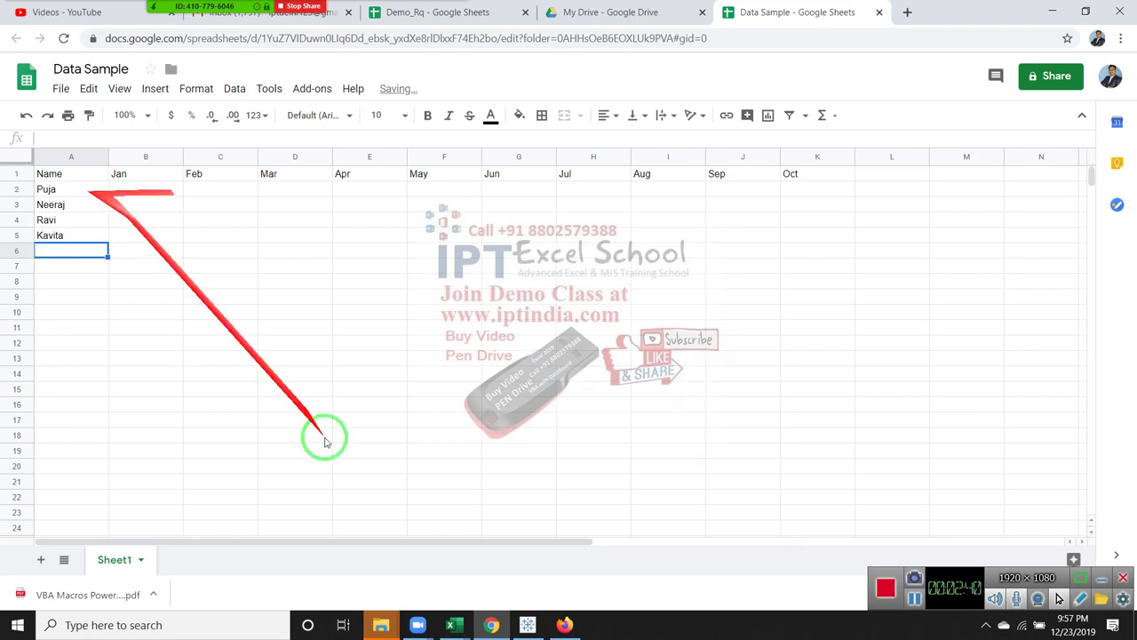
mouse_move(451, 624)
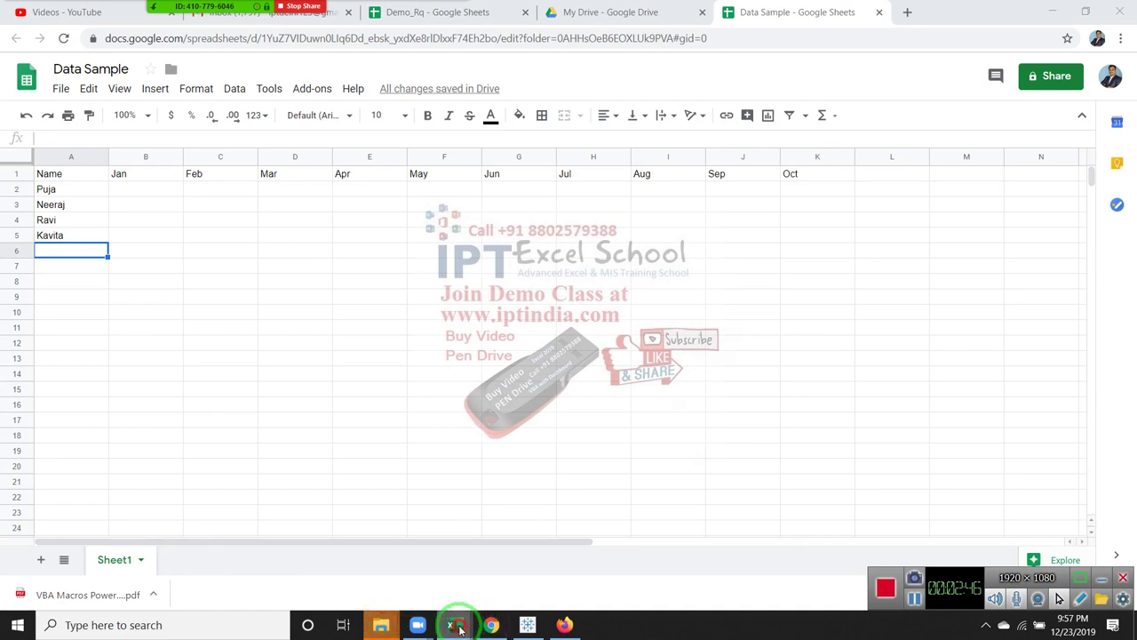
Step: Bring the DD Excel workbook to the front and maximize its window
click(424, 571)
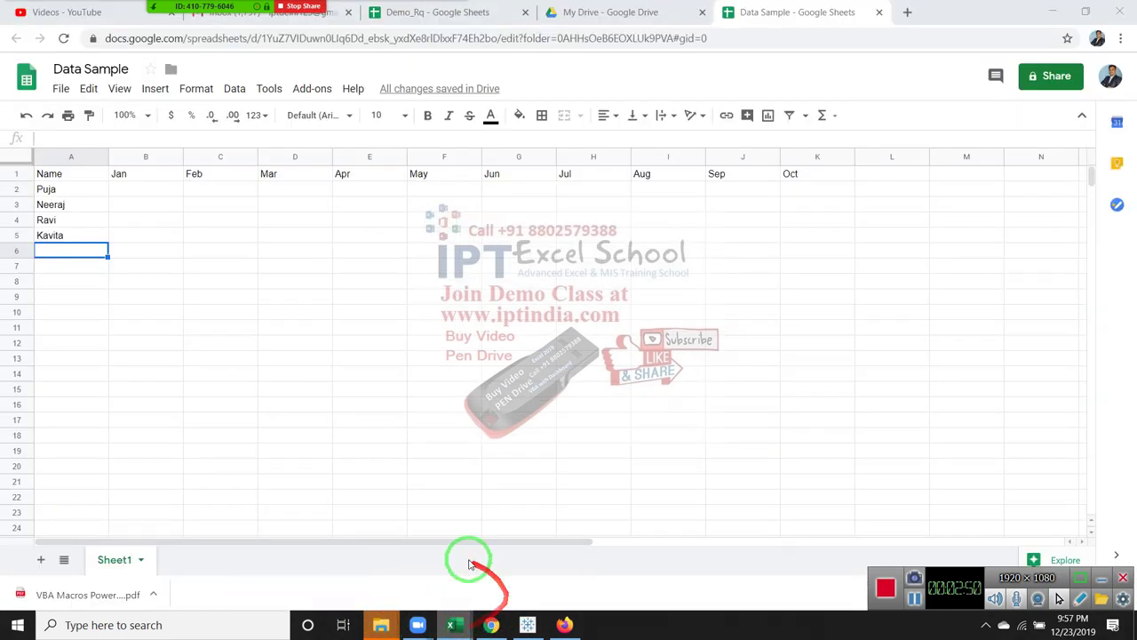
mouse_move(461, 622)
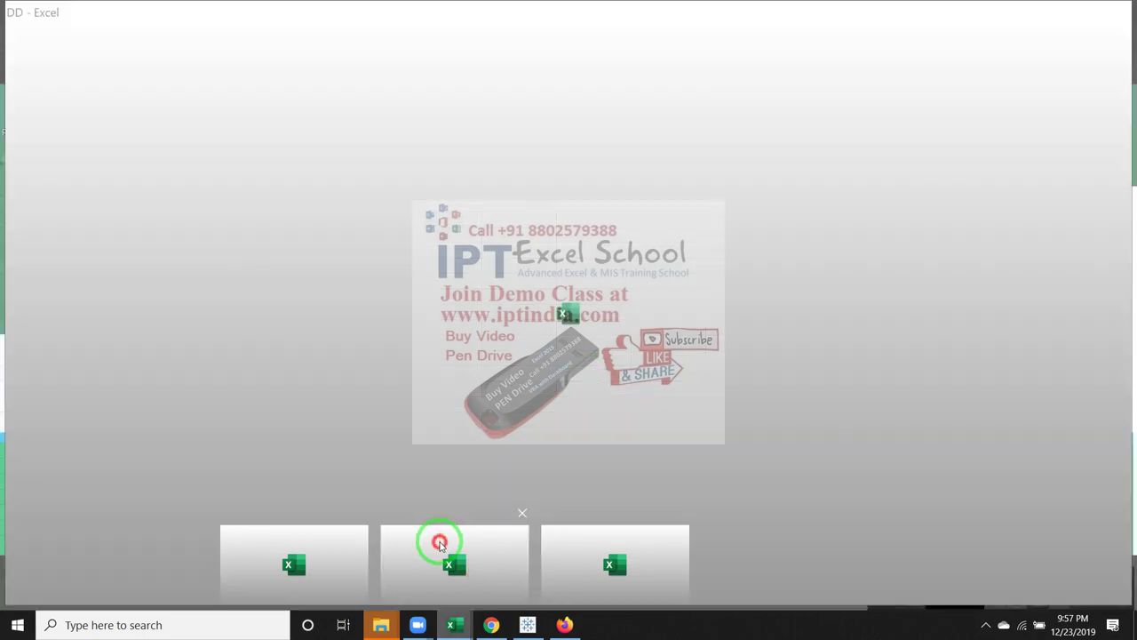
click(439, 544)
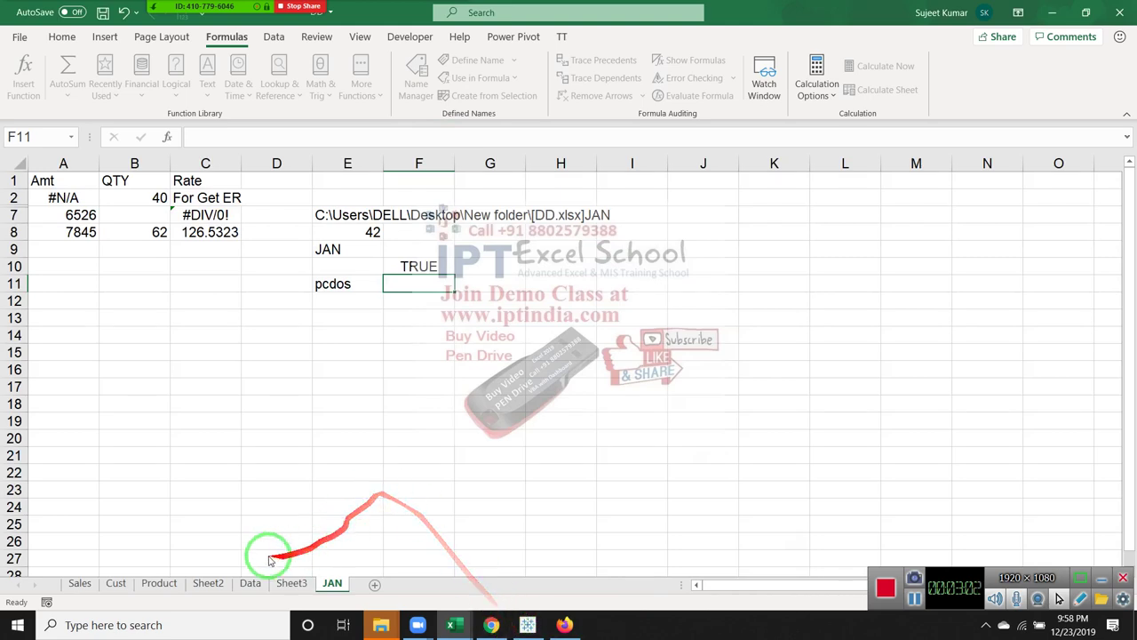
key(super+Down)
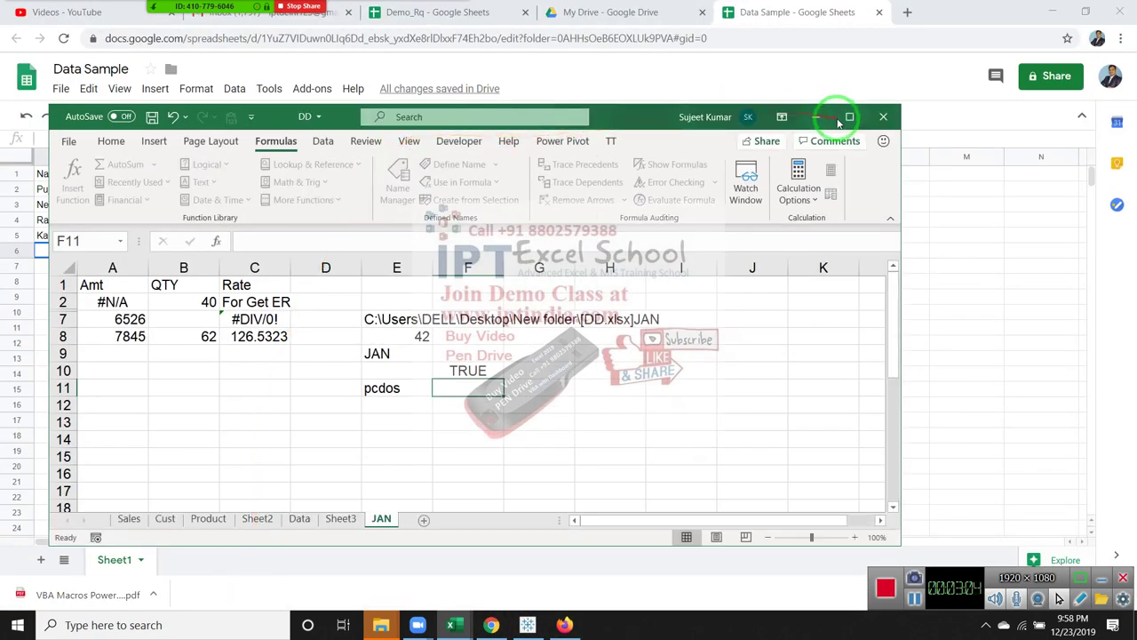
click(849, 116)
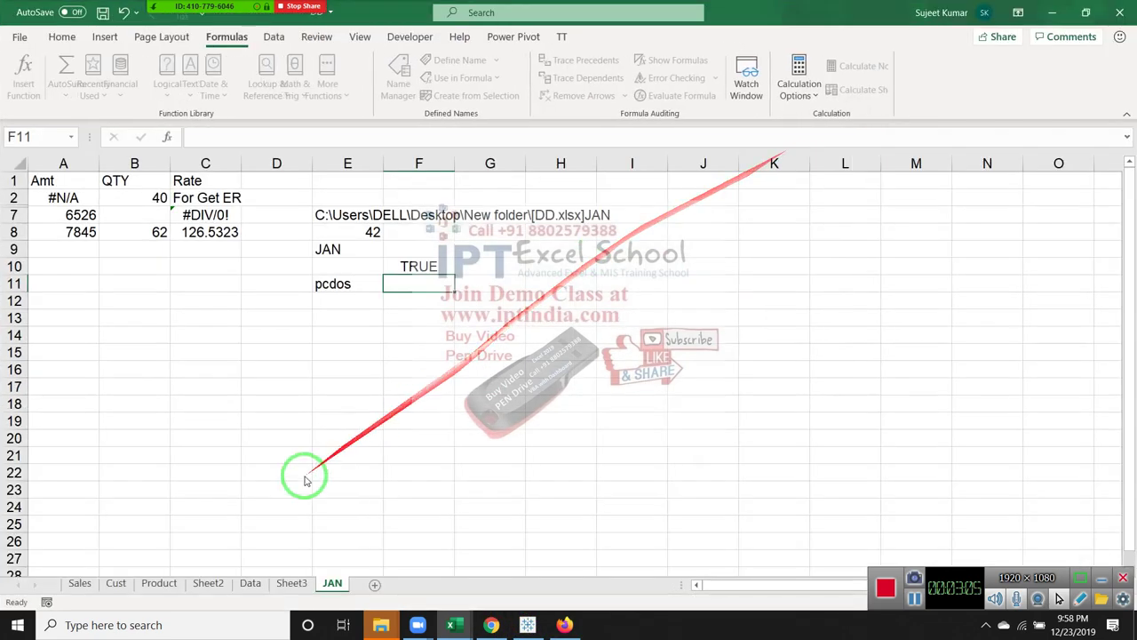
Step: Select and copy the entire table on the Data sheet, then return to Chrome
click(250, 588)
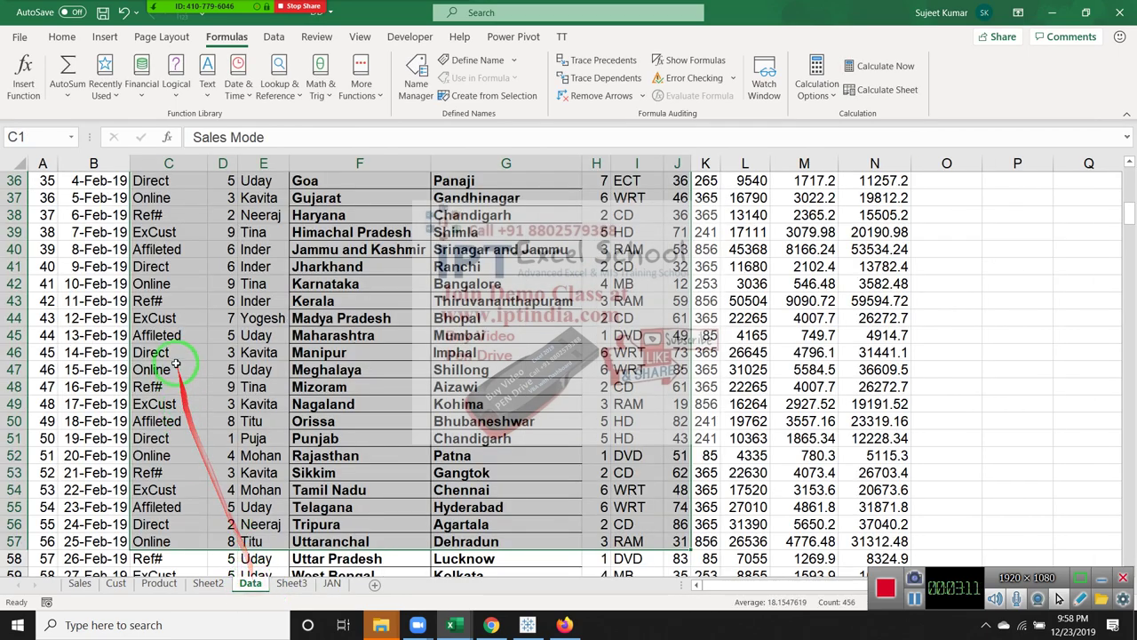
click(174, 367)
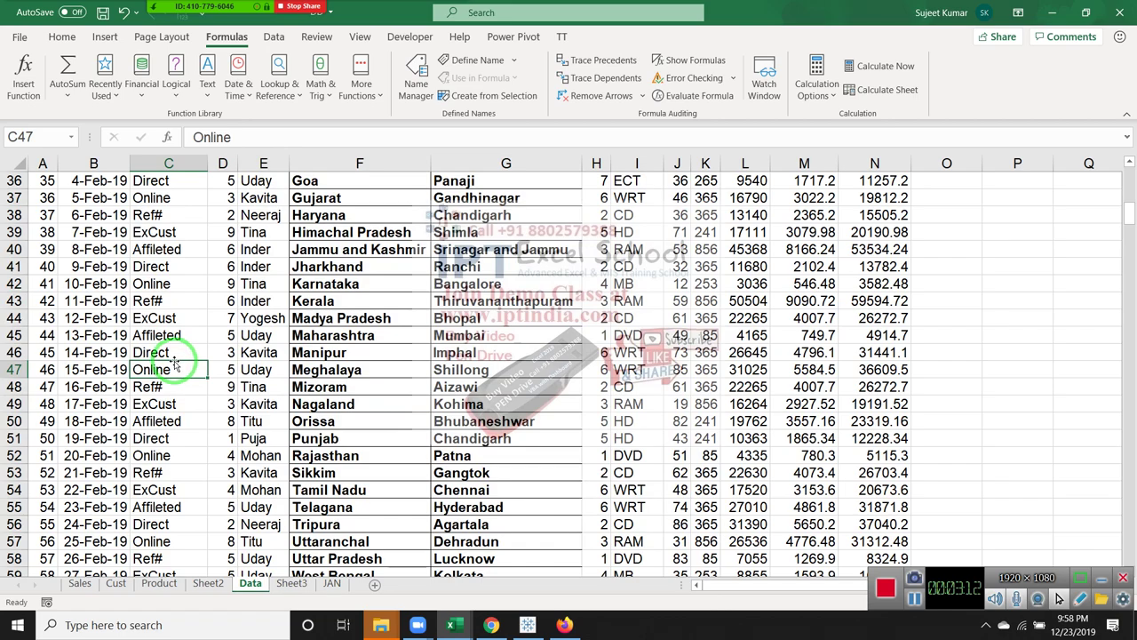
key(ctrl+Up)
key(Home)
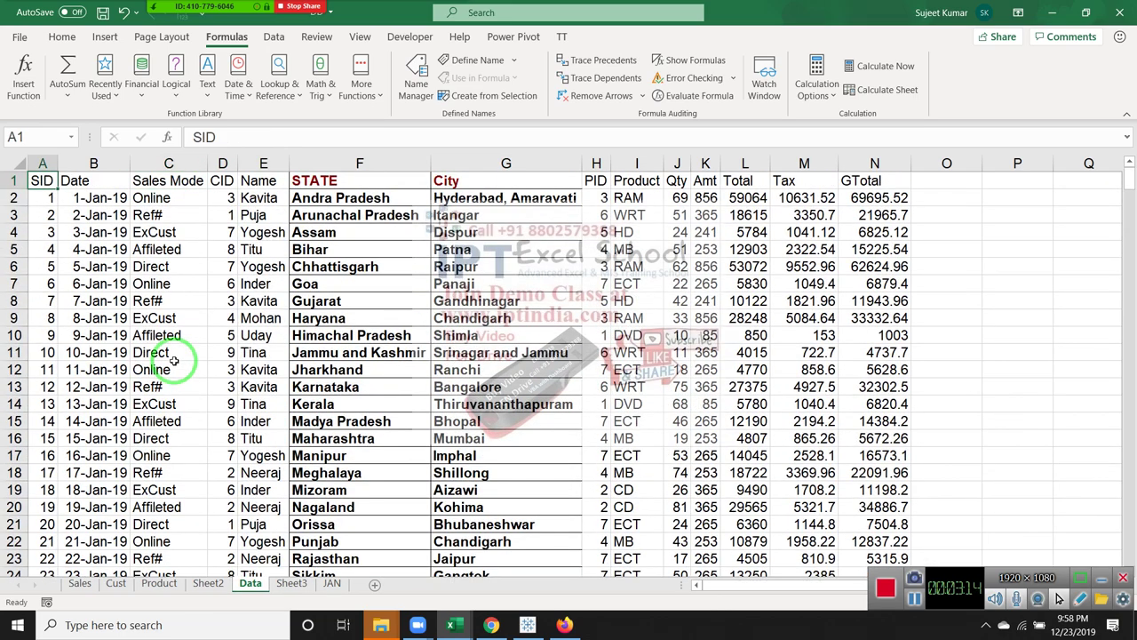
key(ctrl+shift+Right)
key(ctrl+shift+Down)
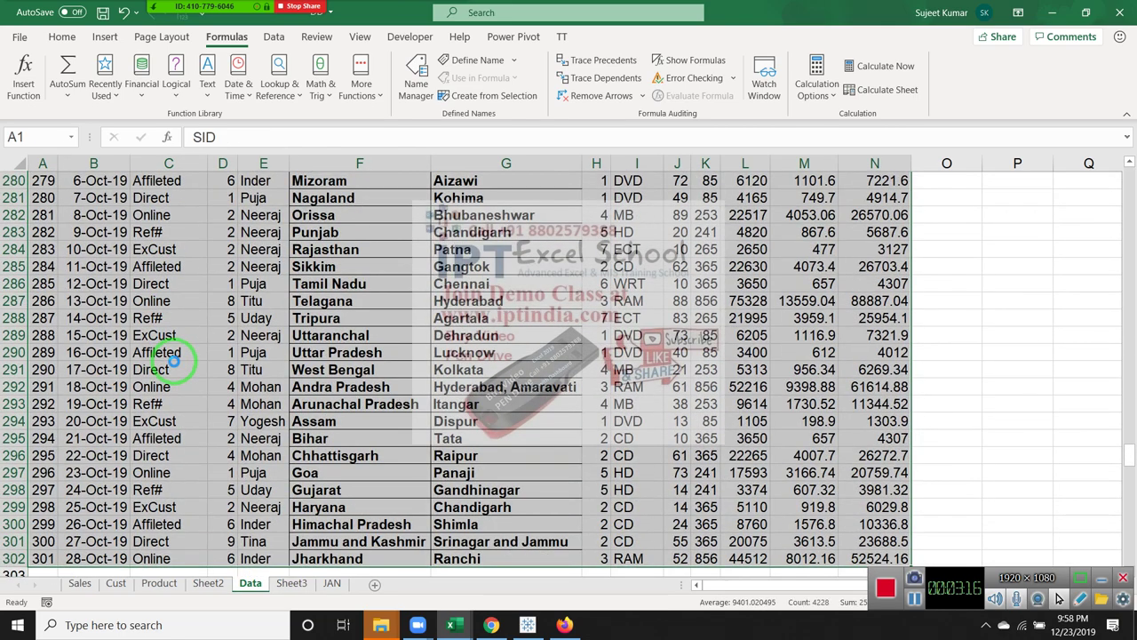
key(ctrl+c)
click(218, 329)
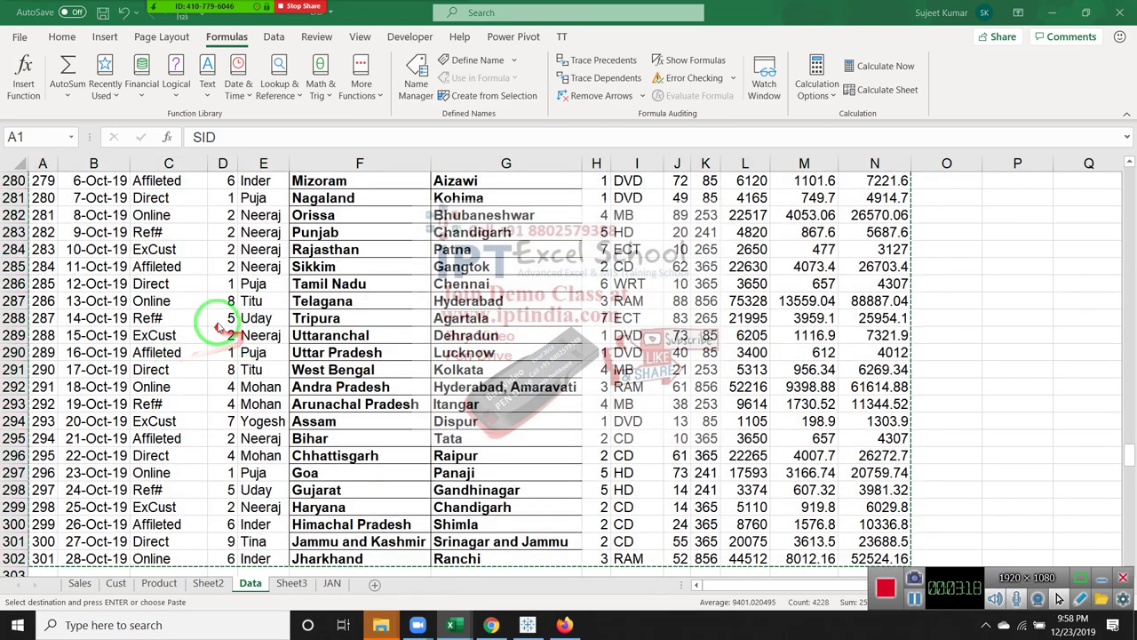
key(alt+Tab)
key(alt+Tab)
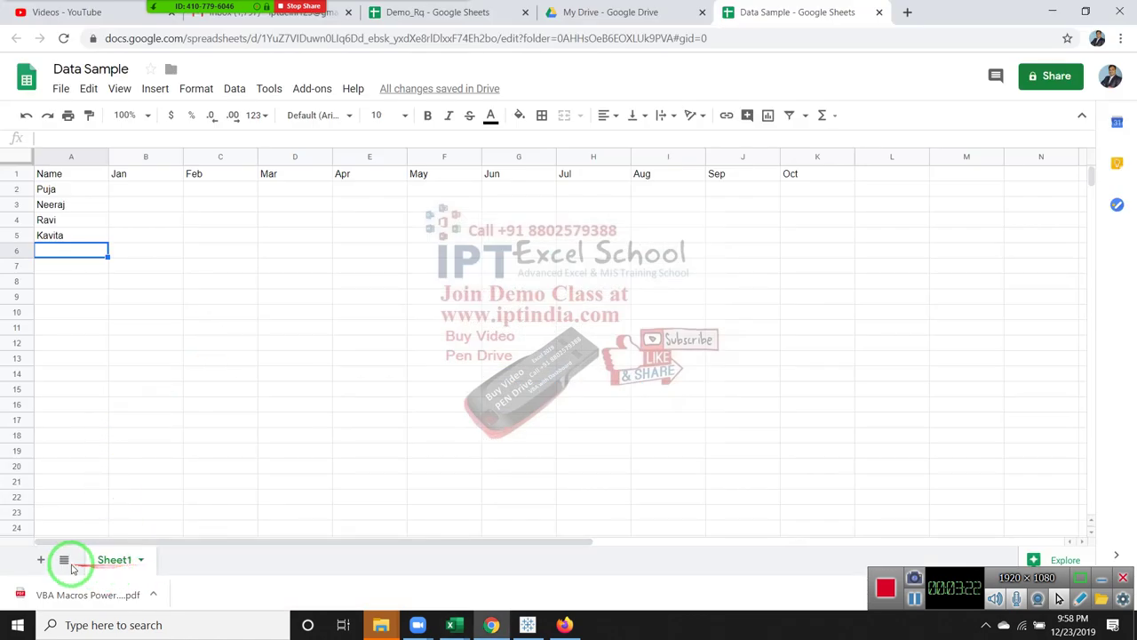
Step: Add a blank Sheet2 with the + Add Sheet button
click(42, 560)
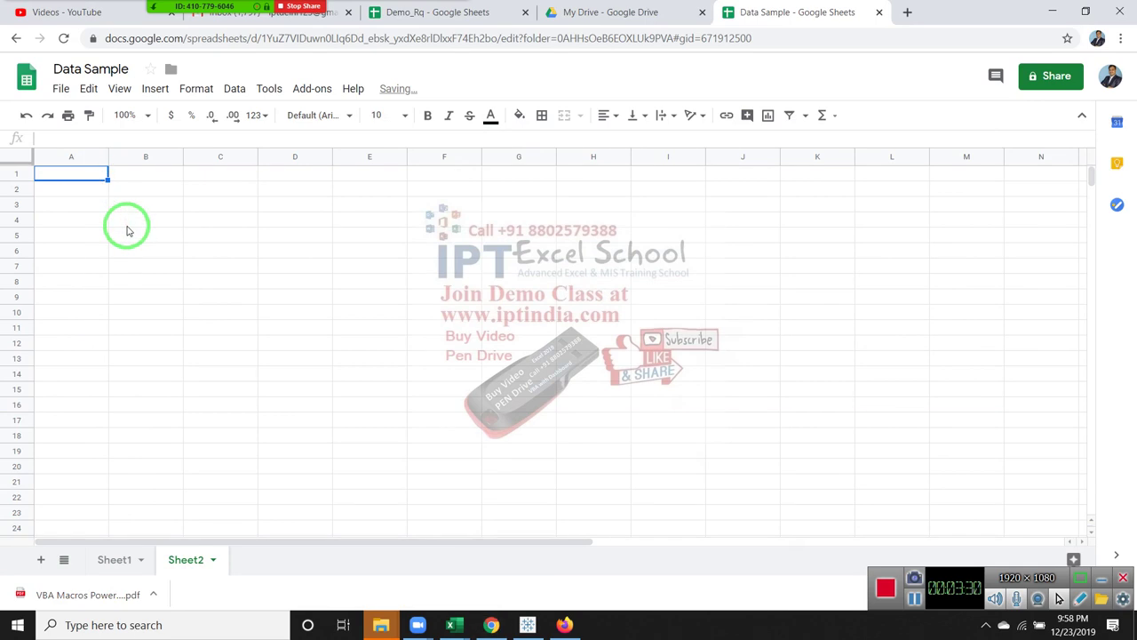
key(alt+Tab)
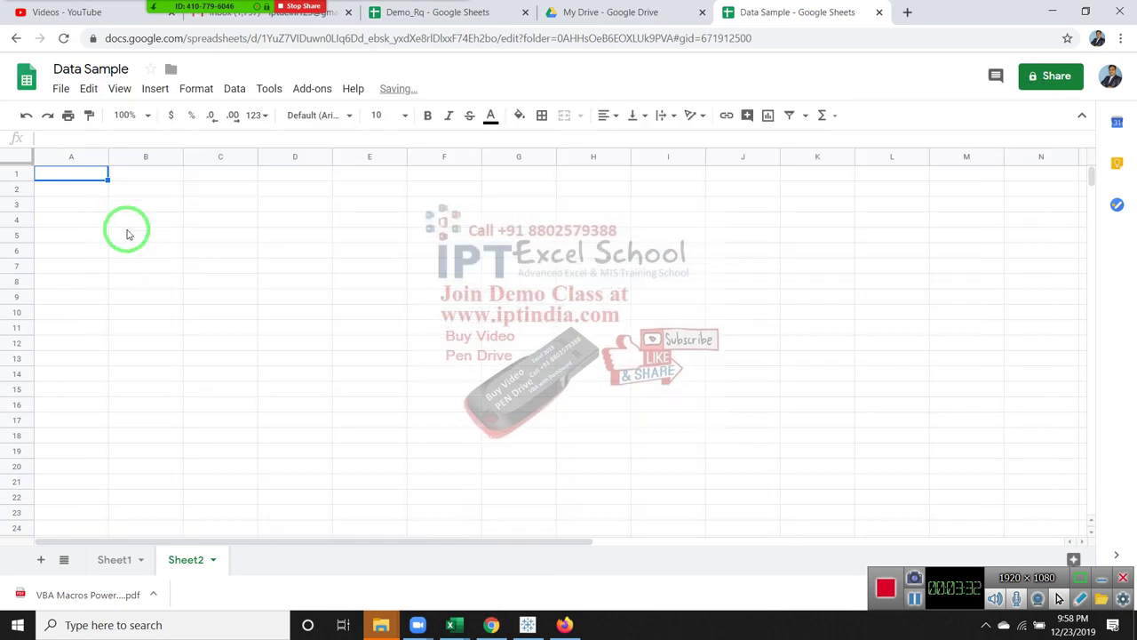
mouse_move(451, 625)
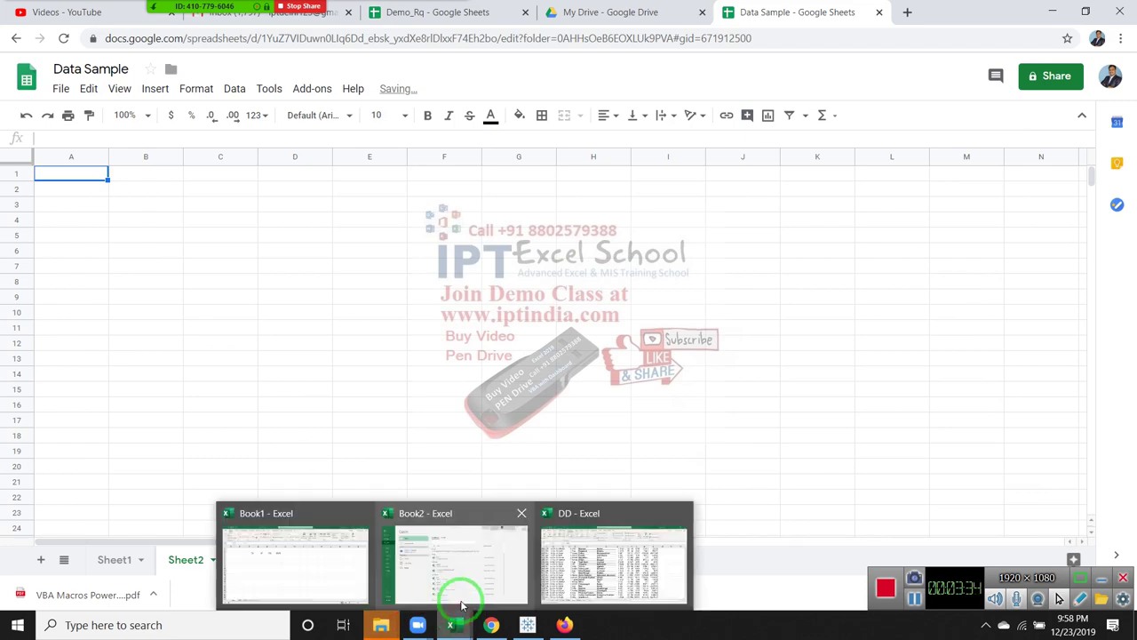
click(637, 579)
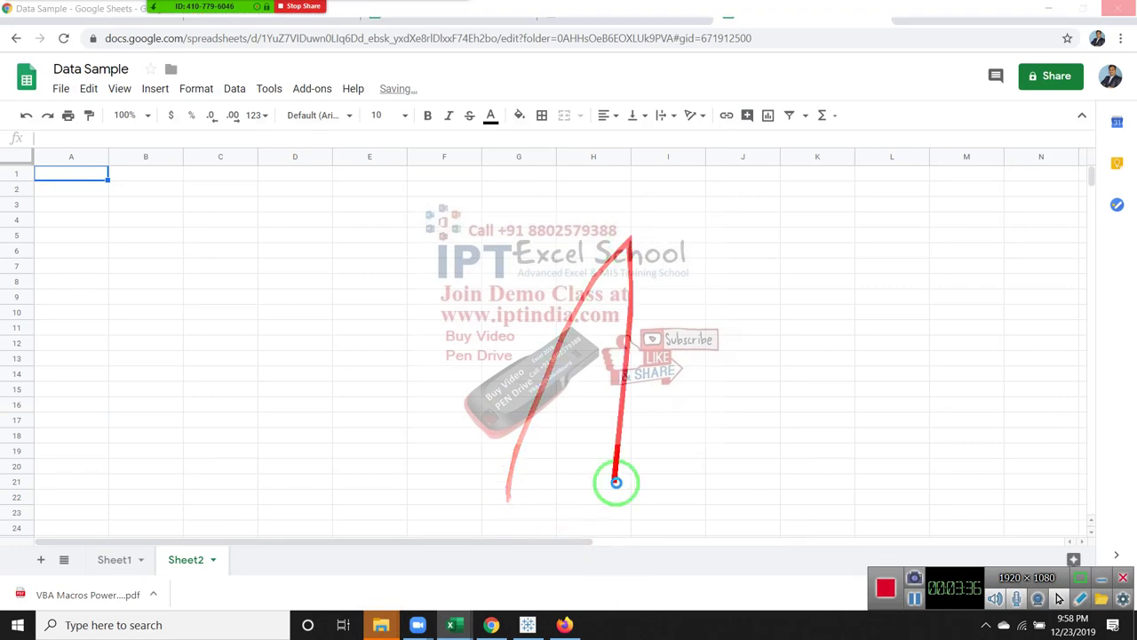
click(1048, 10)
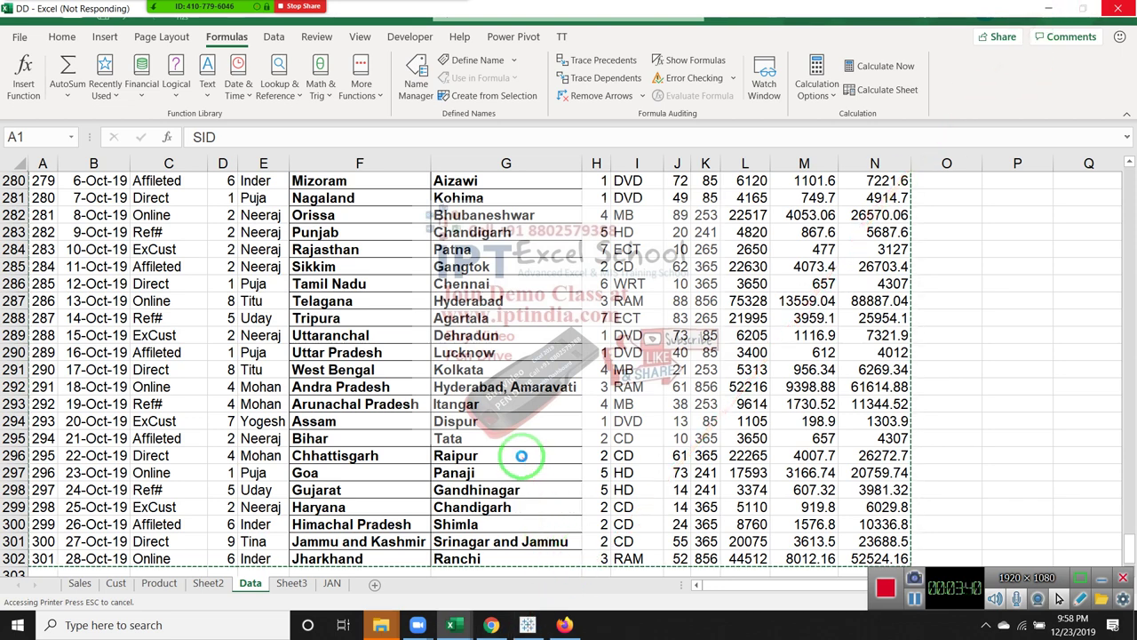
drag(521, 453, 583, 124)
drag(168, 9, 378, 351)
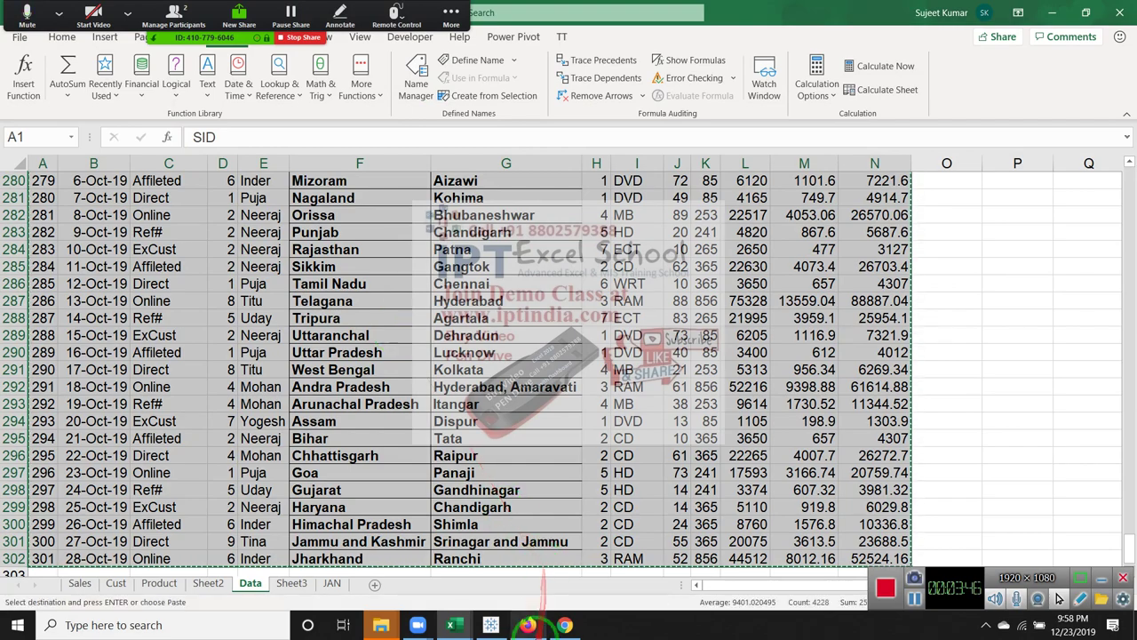
mouse_move(527, 624)
click(565, 624)
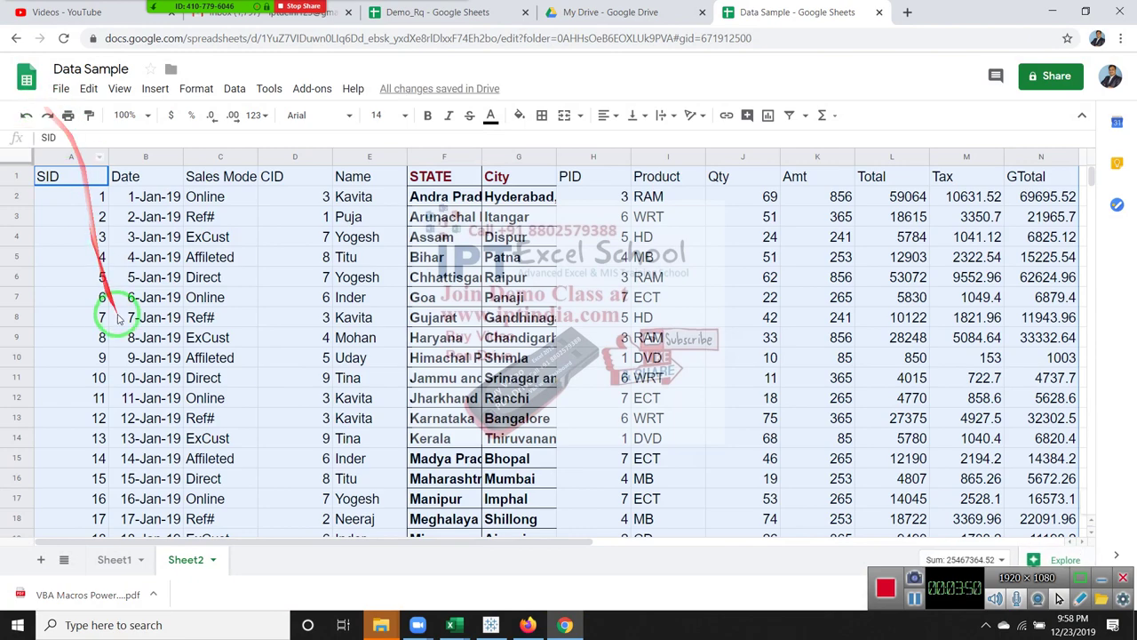
Step: Add a 'Rec Date' heading in O1, the first empty header column
scroll(128, 337, down, 3)
scroll(127, 343, up, 3)
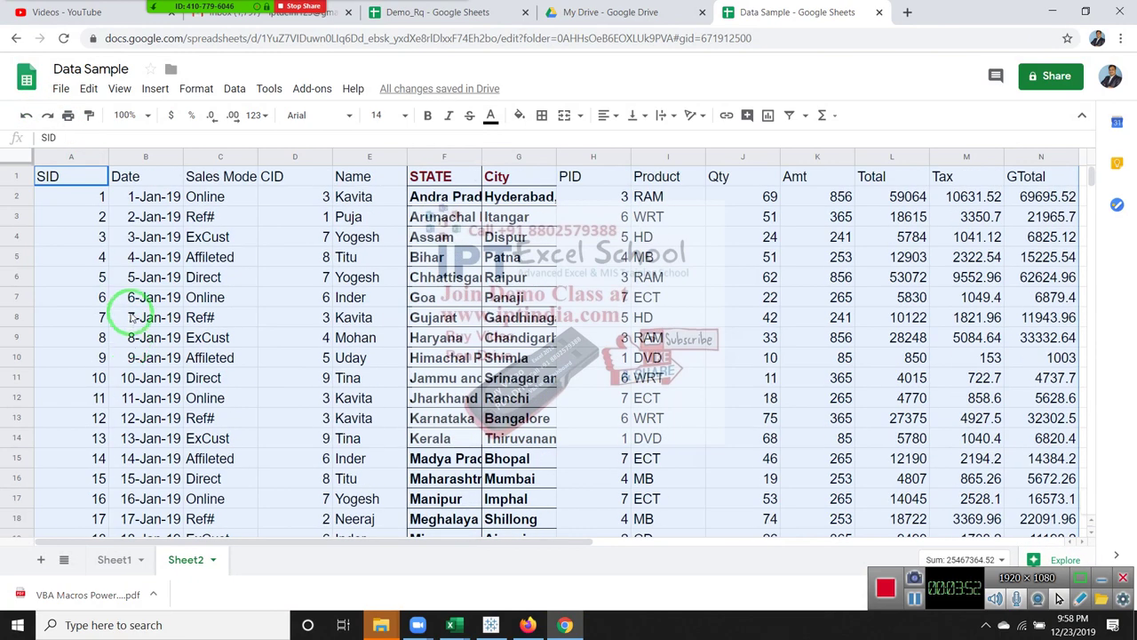
click(107, 218)
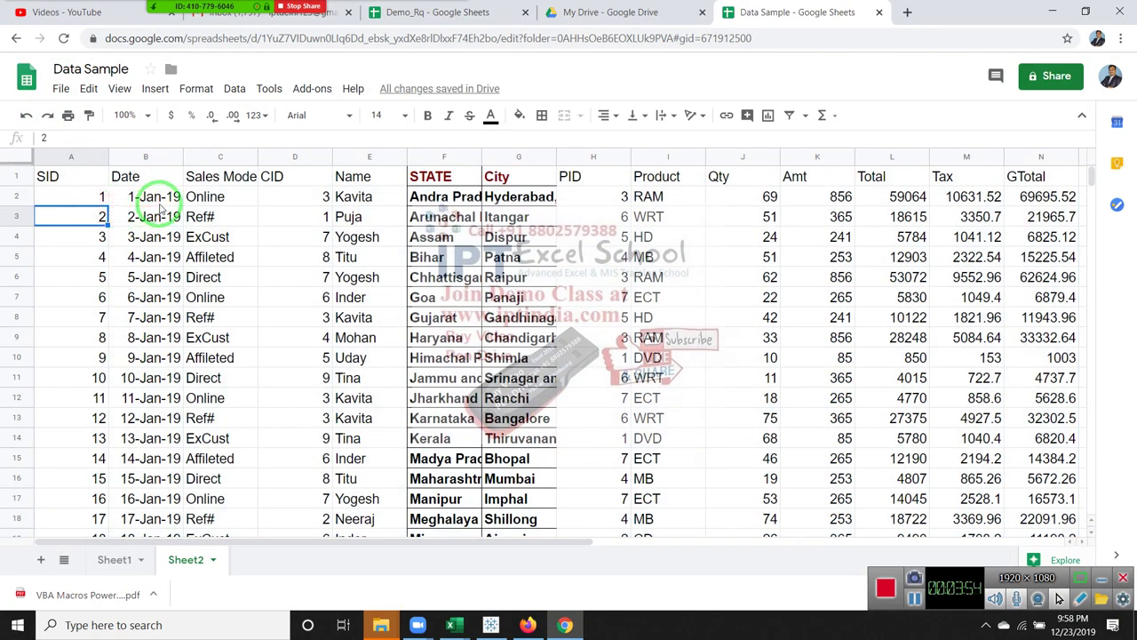
key(ctrl+Home)
key(Right)
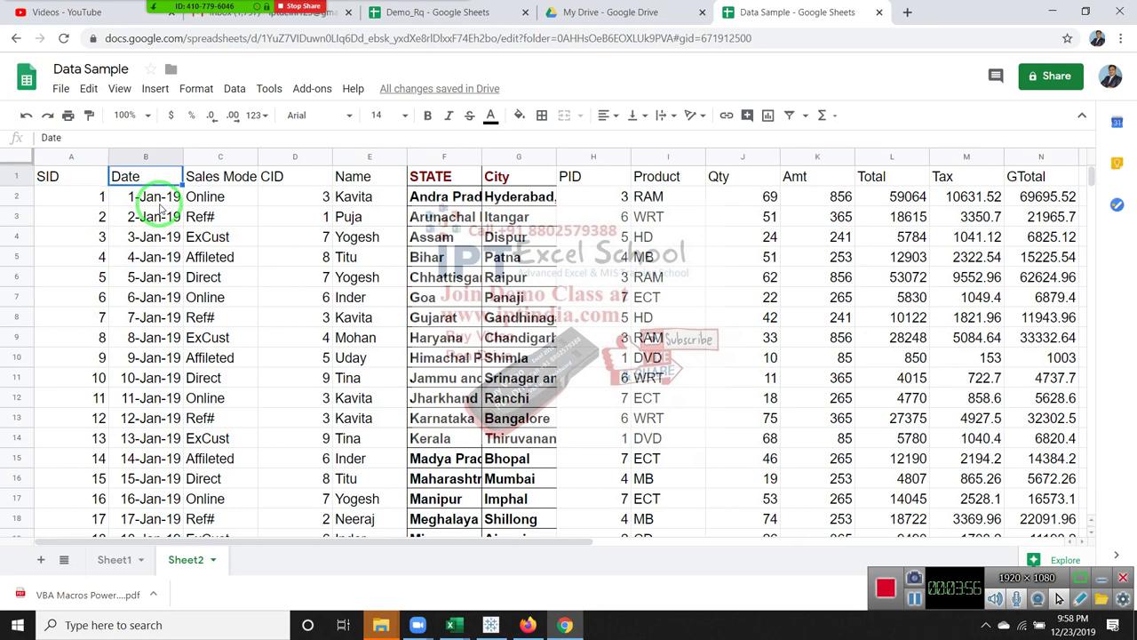
key(ctrl+Right)
key(Right)
key(Right)
key(Left)
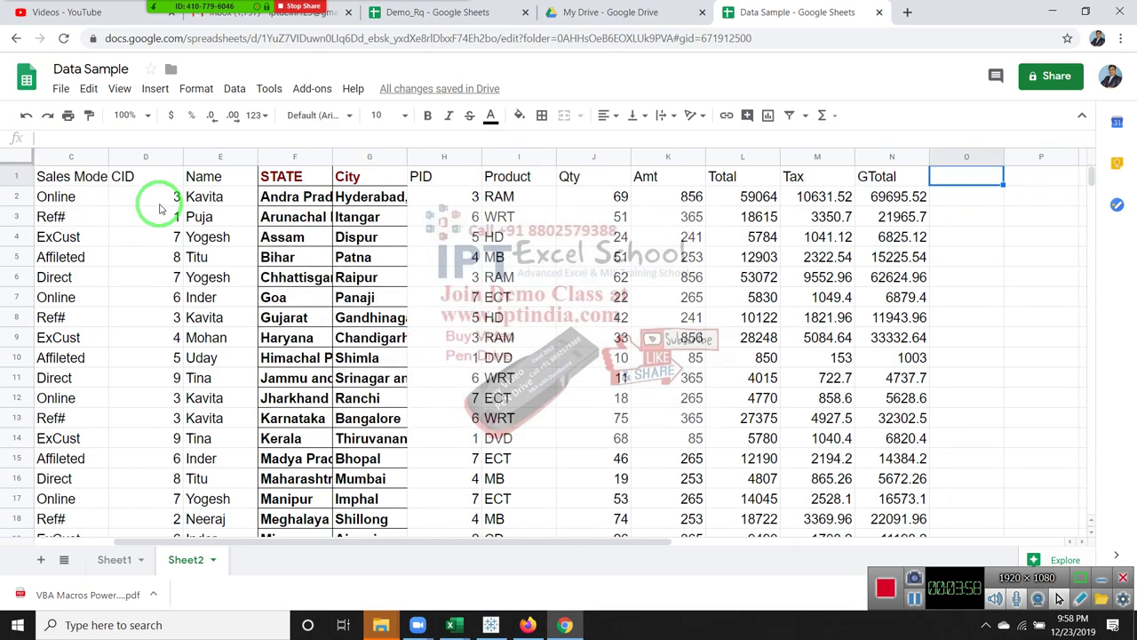
text(R)
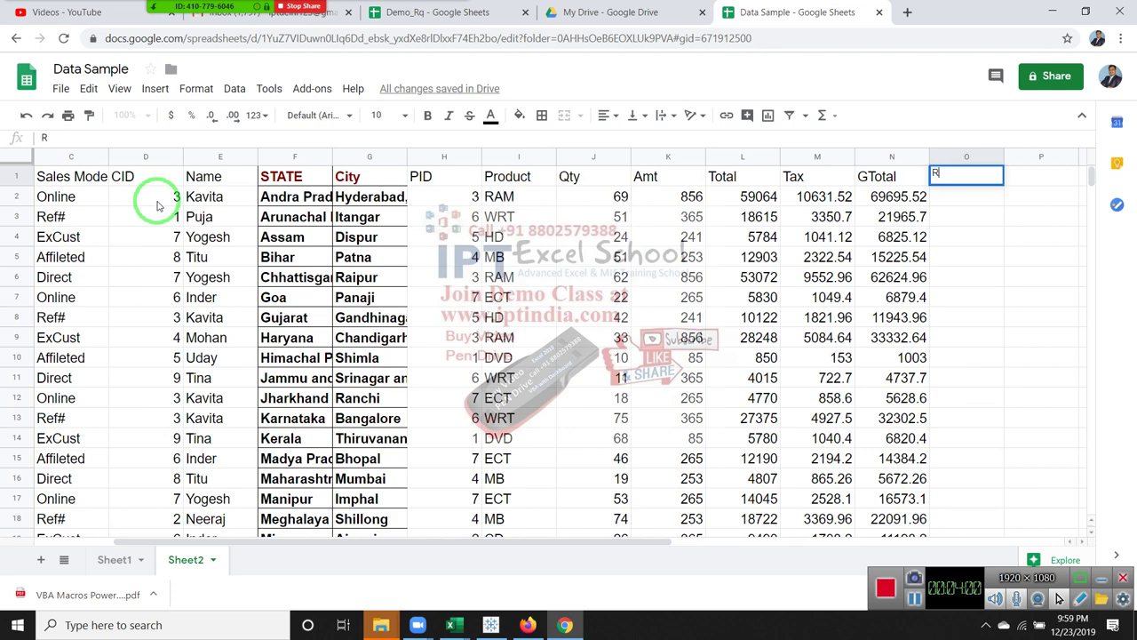
key(BackSpace)
text(Rec Date)
key(Return)
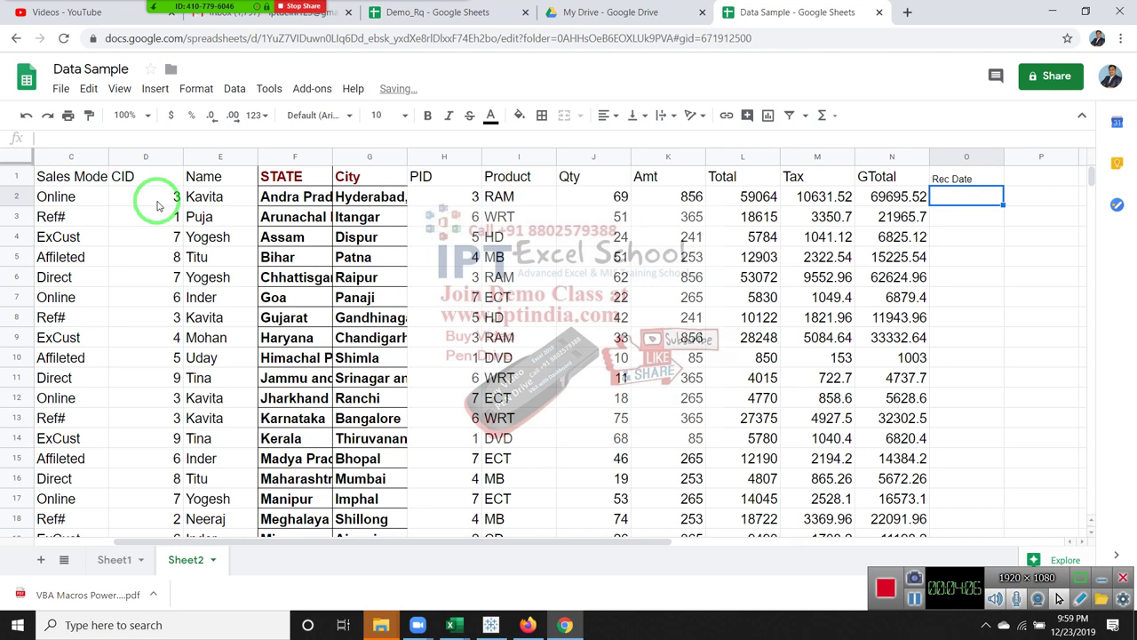
Step: Enter the date 12/1 (12/1/2019) in O2 under Rec Date
text(12/1)
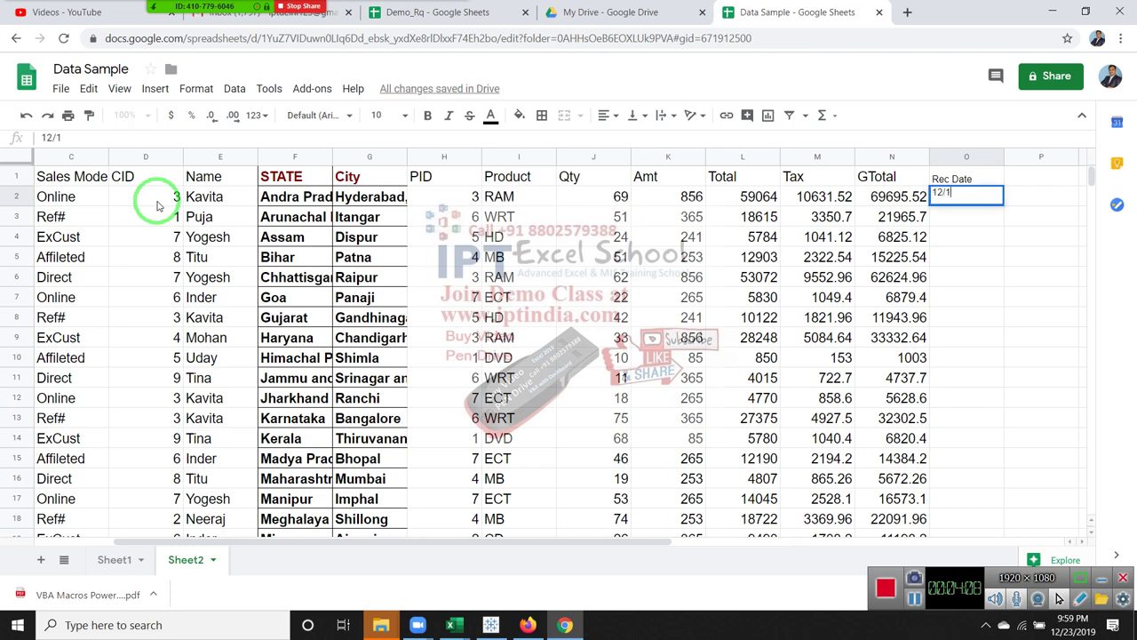
key(Return)
key(Up)
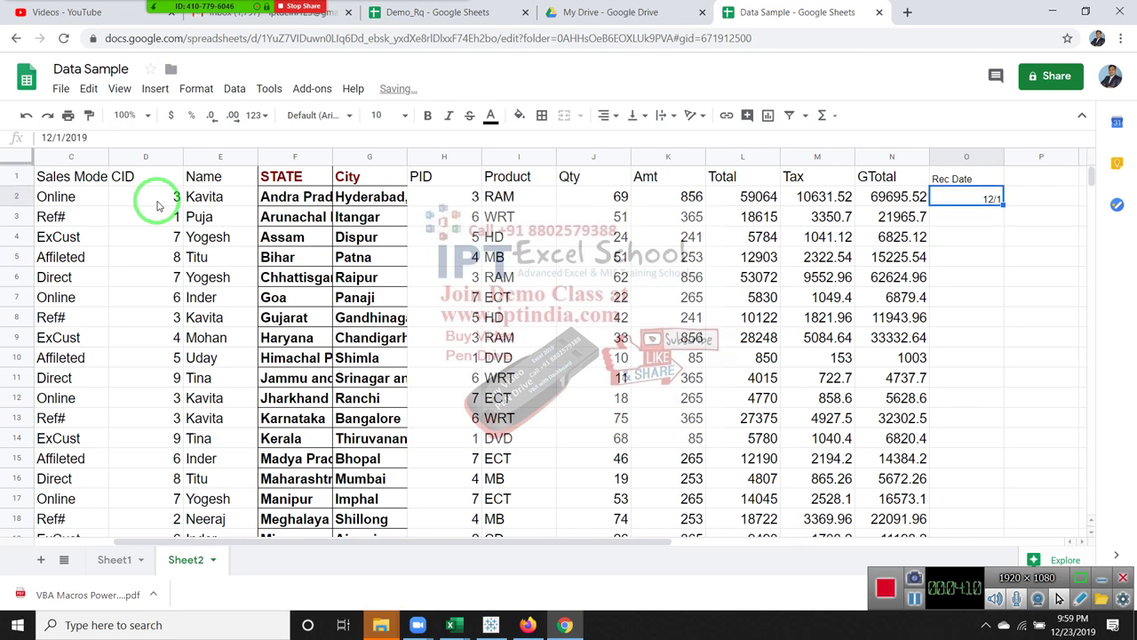
text(1)
text(-)
text(12)
key(Return)
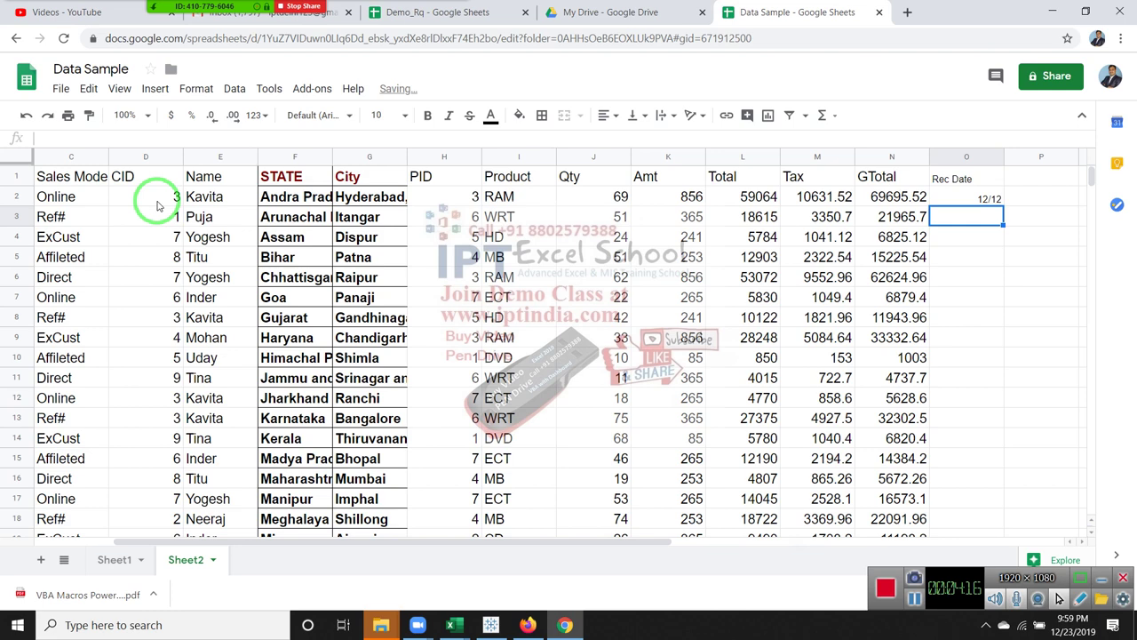
key(Up)
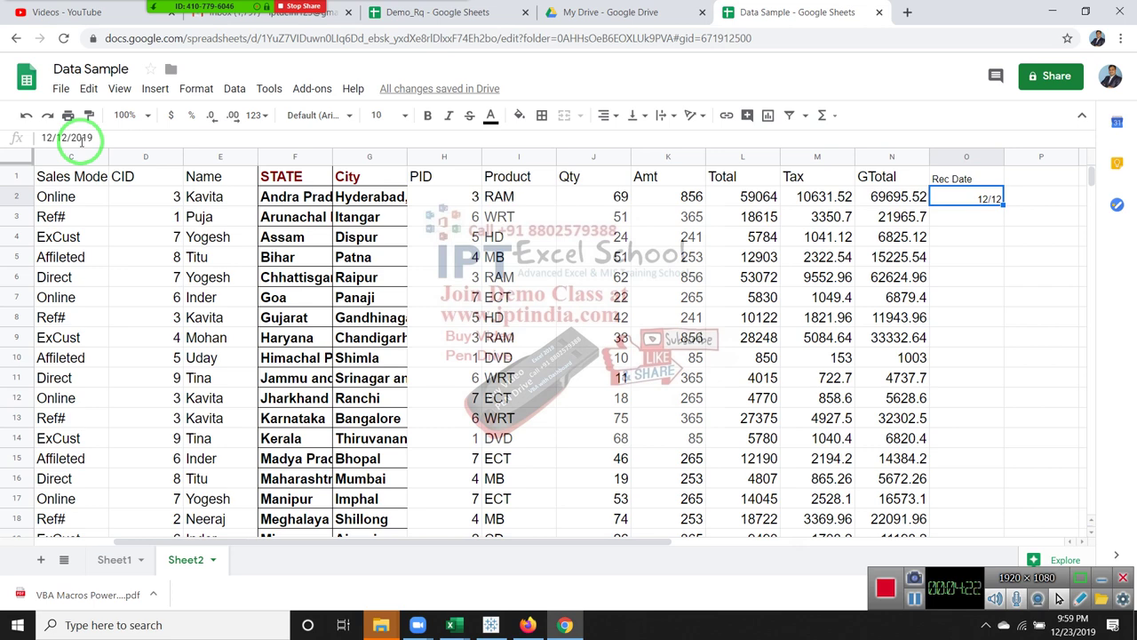
text(12/1)
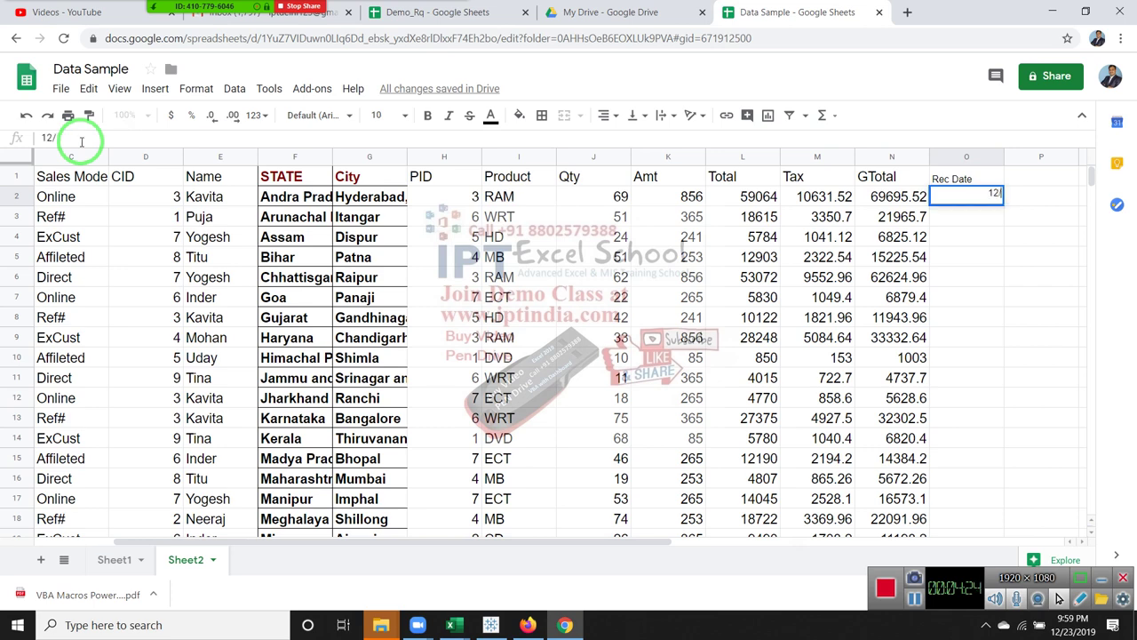
key(Return)
key(Up)
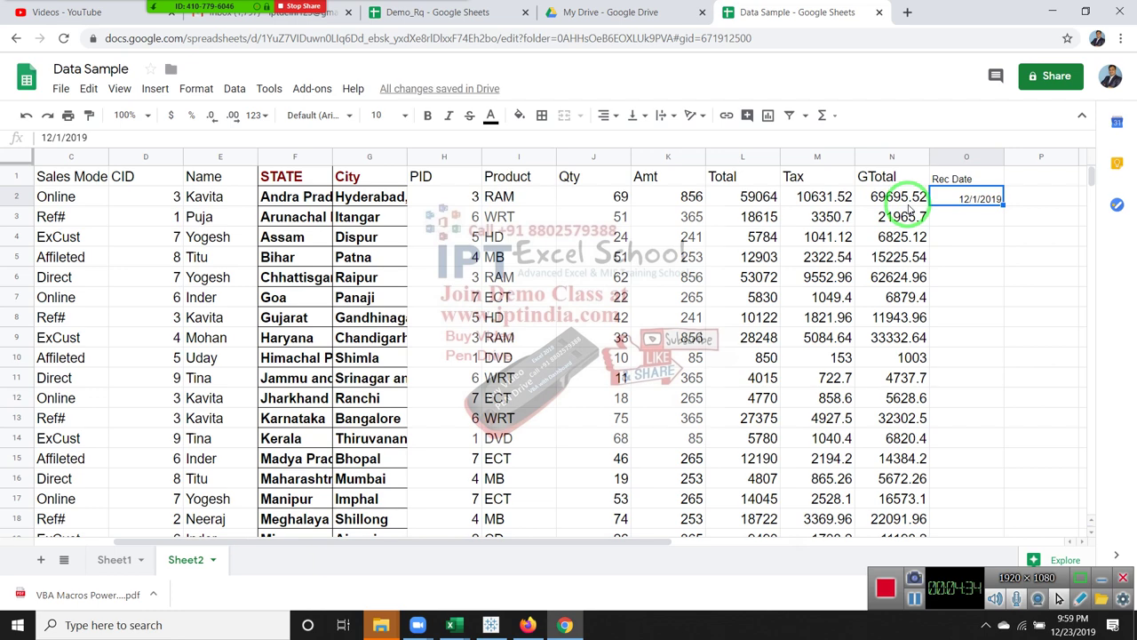
drag(89, 220, 501, 271)
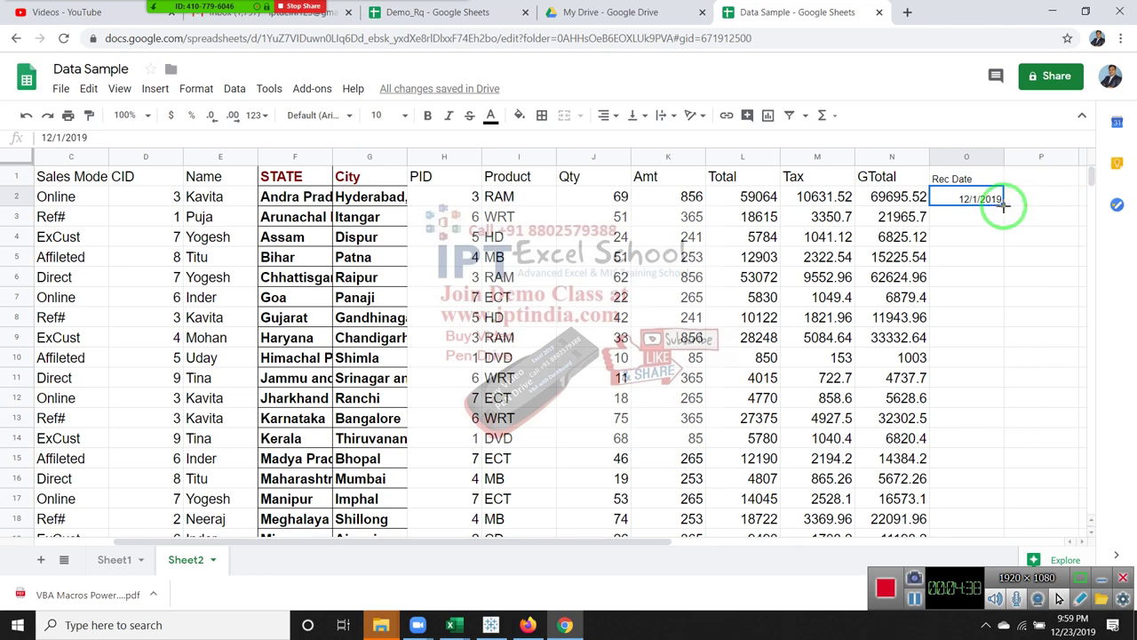
Step: Autofill daily dates from 12/1/2019 down column O to 4/12/2020 in row 135
drag(1003, 205, 1005, 366)
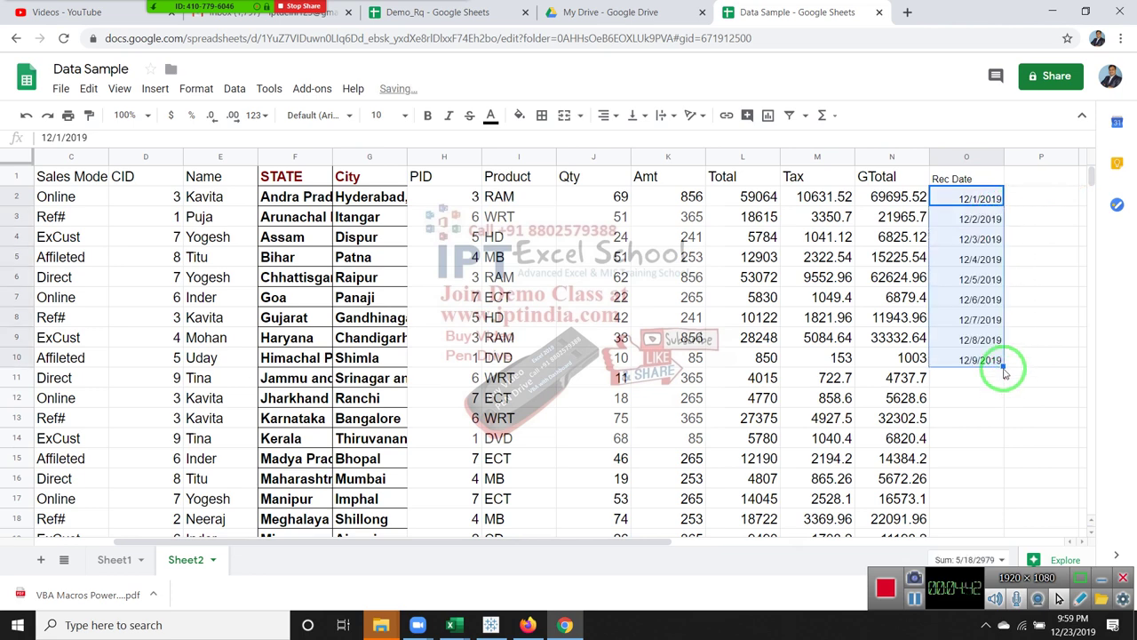
double_click(1003, 365)
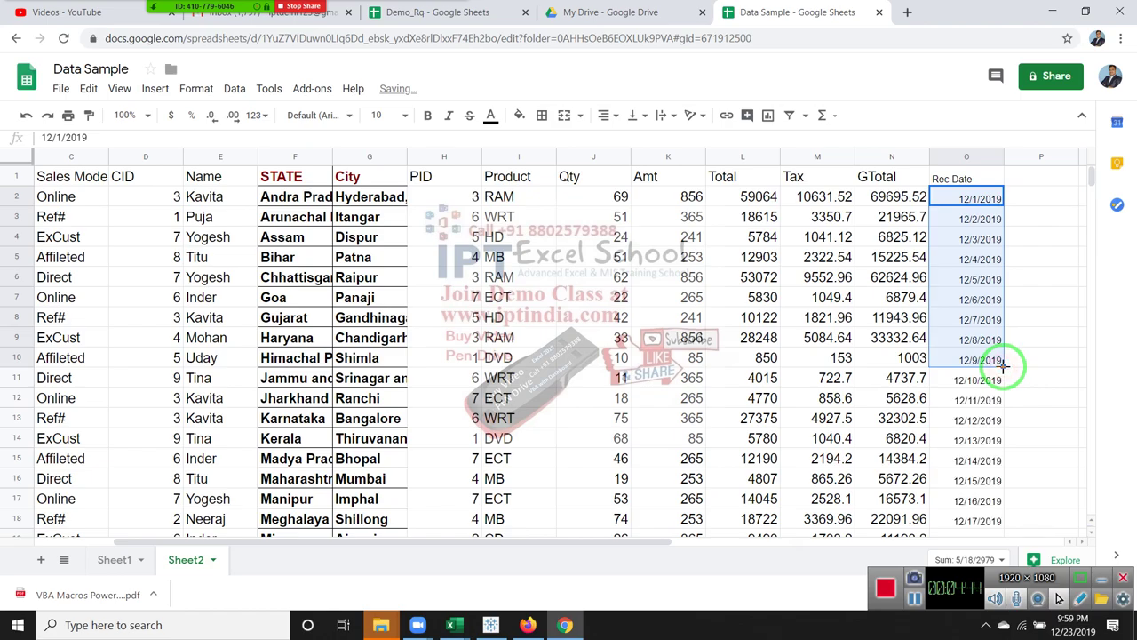
scroll(1013, 375, down, 4)
scroll(1015, 377, down, 4)
scroll(1017, 382, down, 4)
scroll(1017, 380, down, 8)
scroll(1017, 378, down, 4)
scroll(1016, 373, down, 4)
Step: Check the filled dates and return to the first date in O2
click(968, 319)
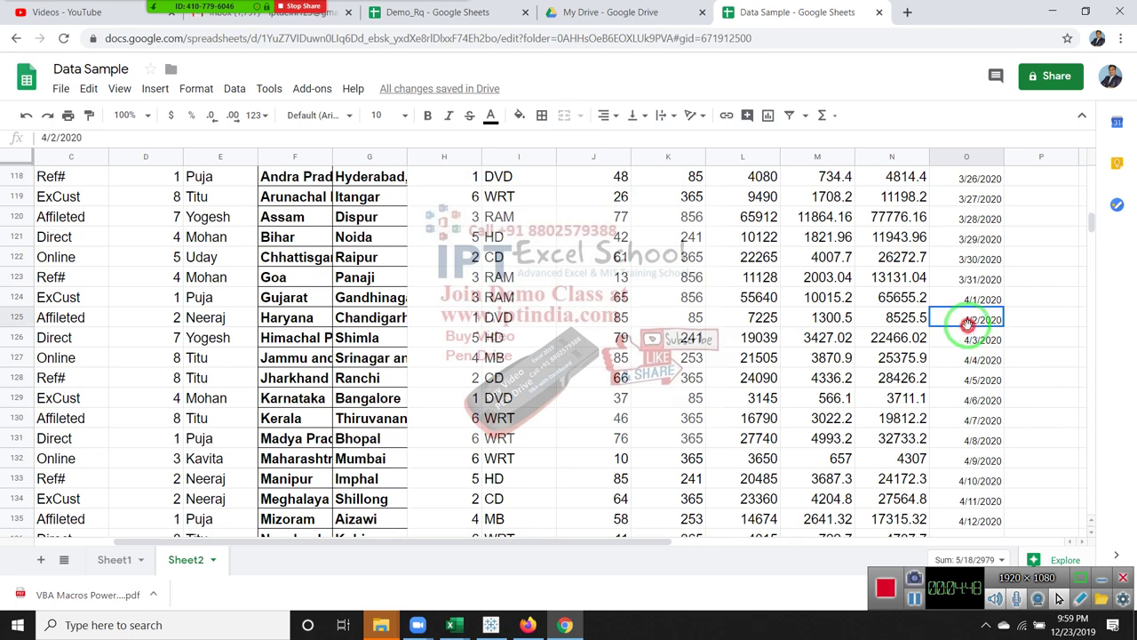
key(ctrl+Up)
key(ctrl+Left)
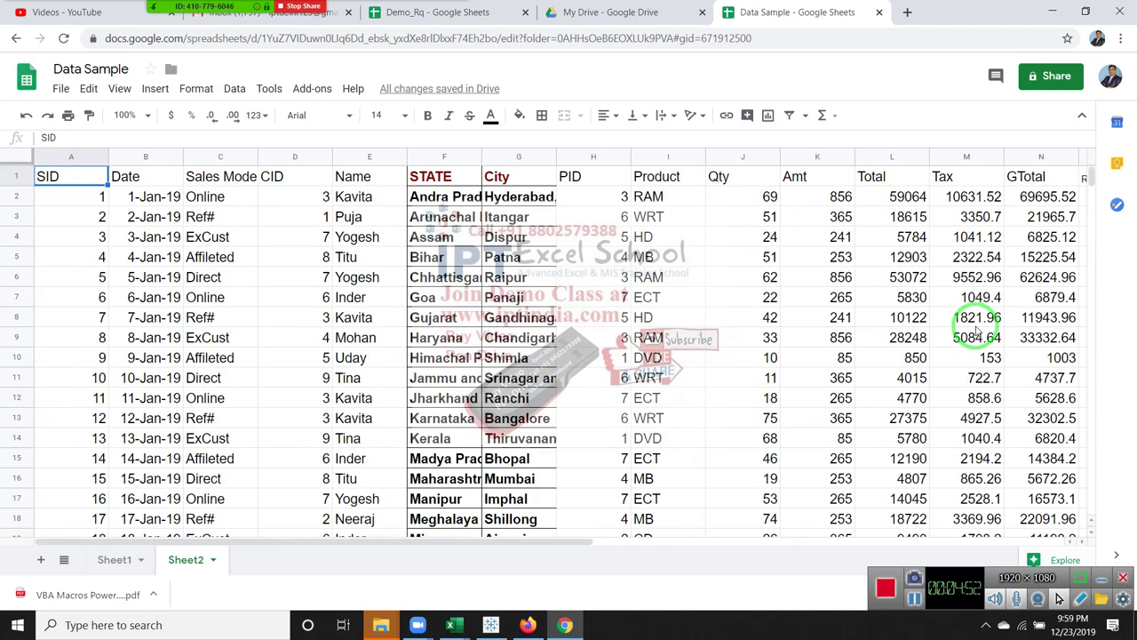
key(ctrl+Right)
key(Down)
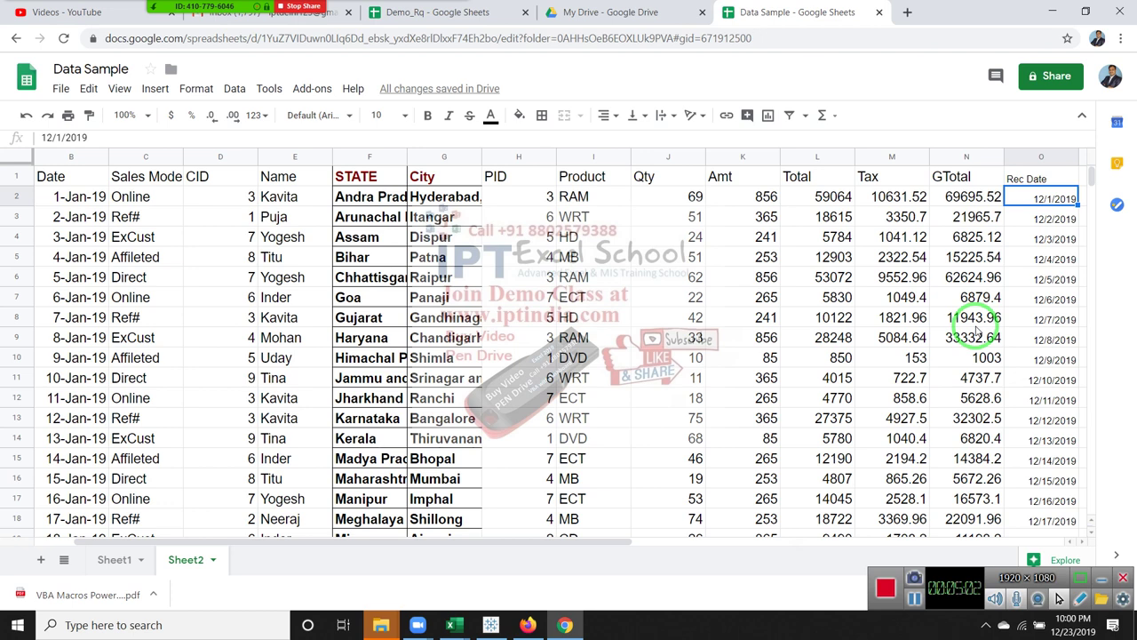
key(Right)
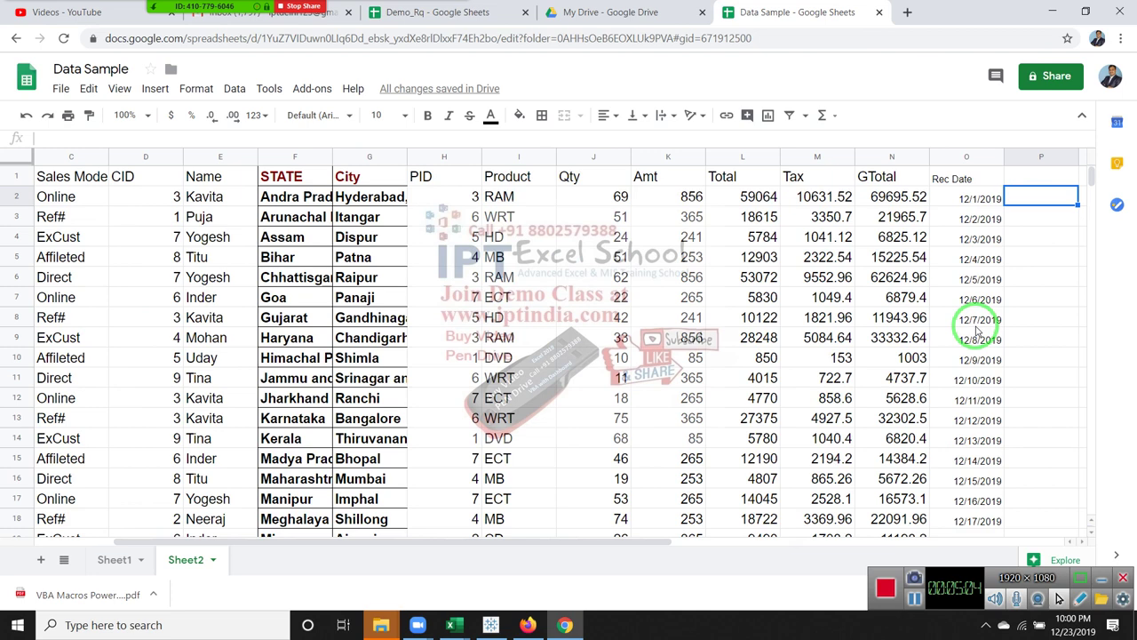
text(=day)
key(Tab)
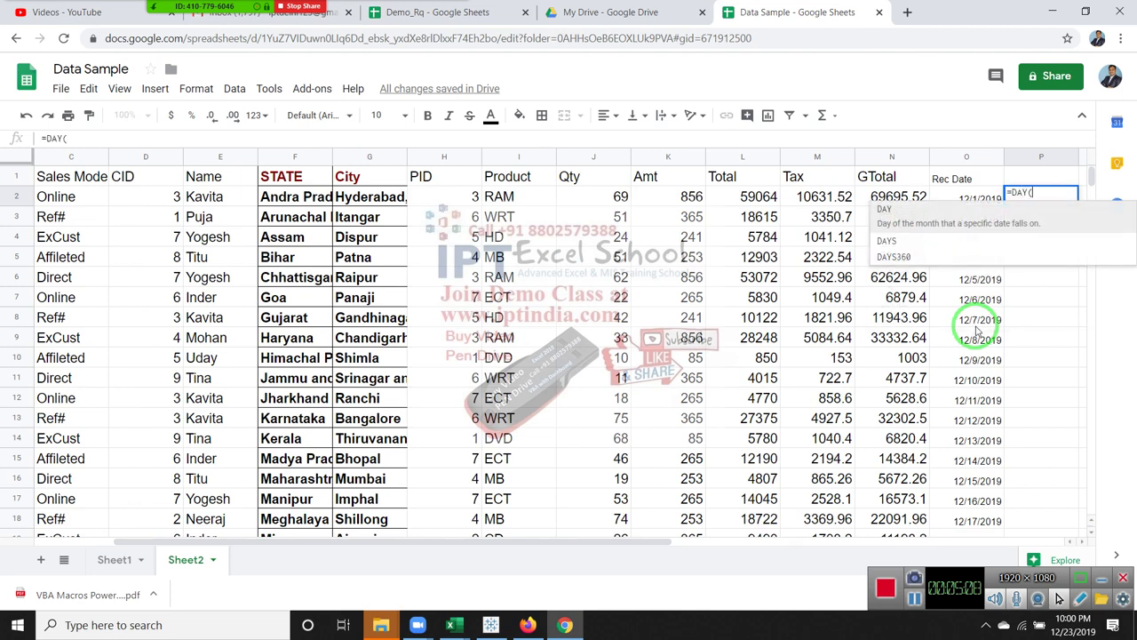
click(966, 198)
key(Return)
key(Up)
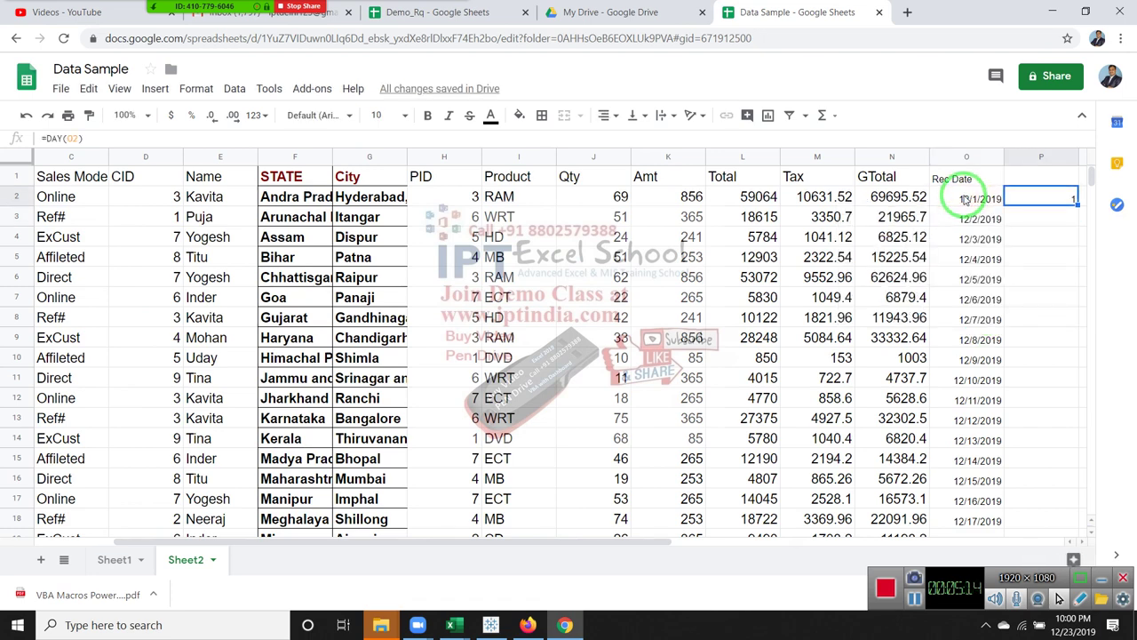
key(Delete)
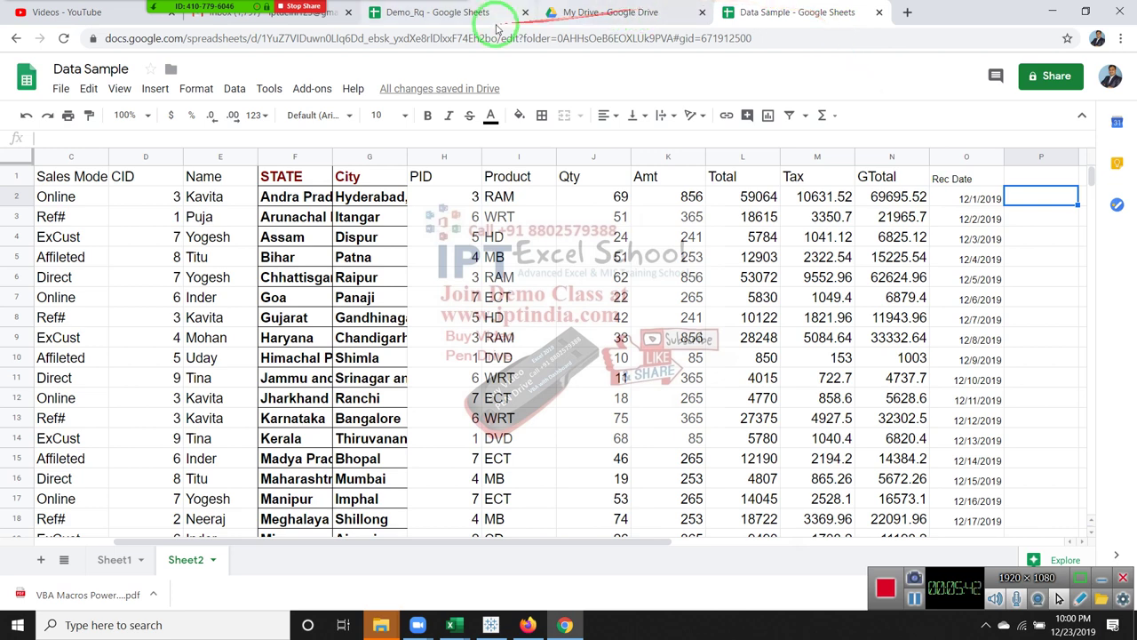
Step: Open the NEWDVD folder in My Drive and select the Excel2016-2019 subfolder
click(565, 16)
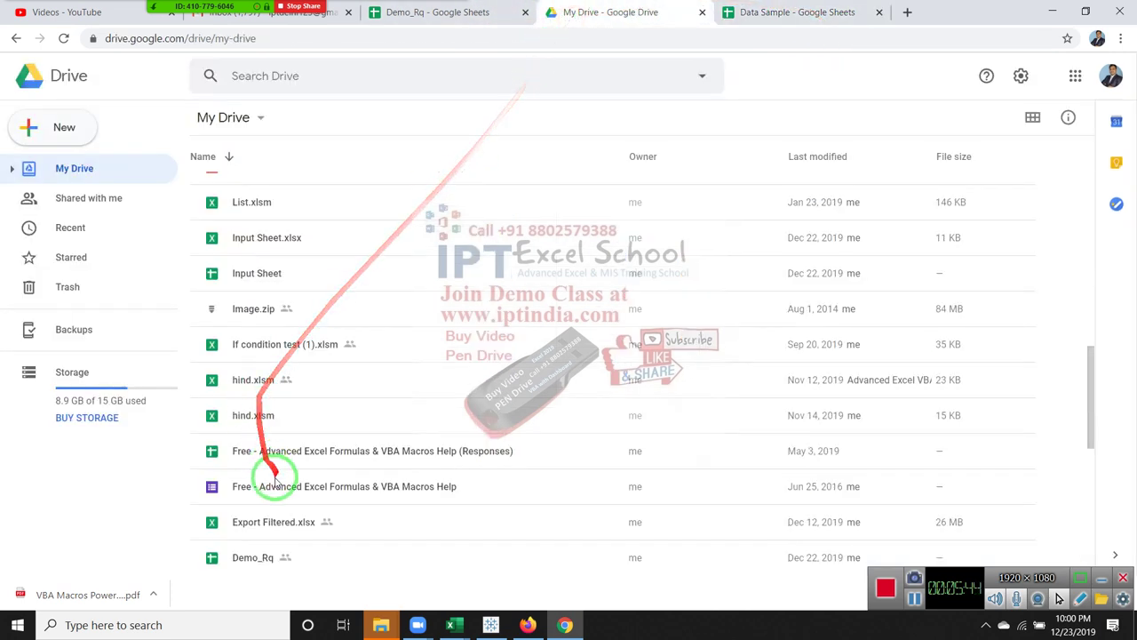
scroll(286, 444, up, 4)
scroll(286, 444, up, 5)
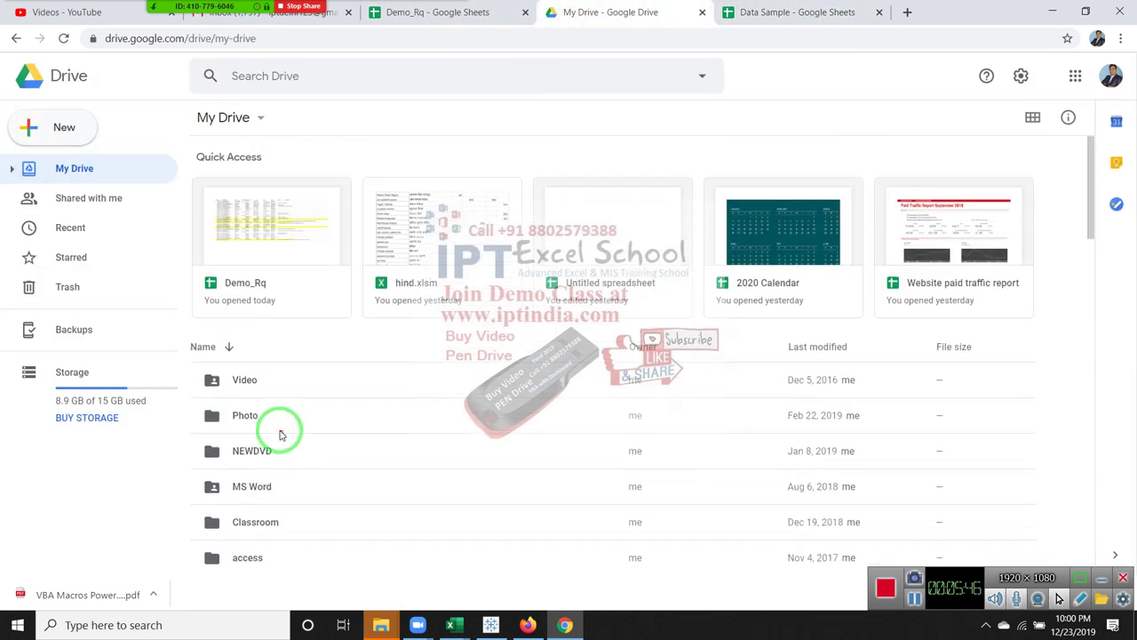
click(265, 450)
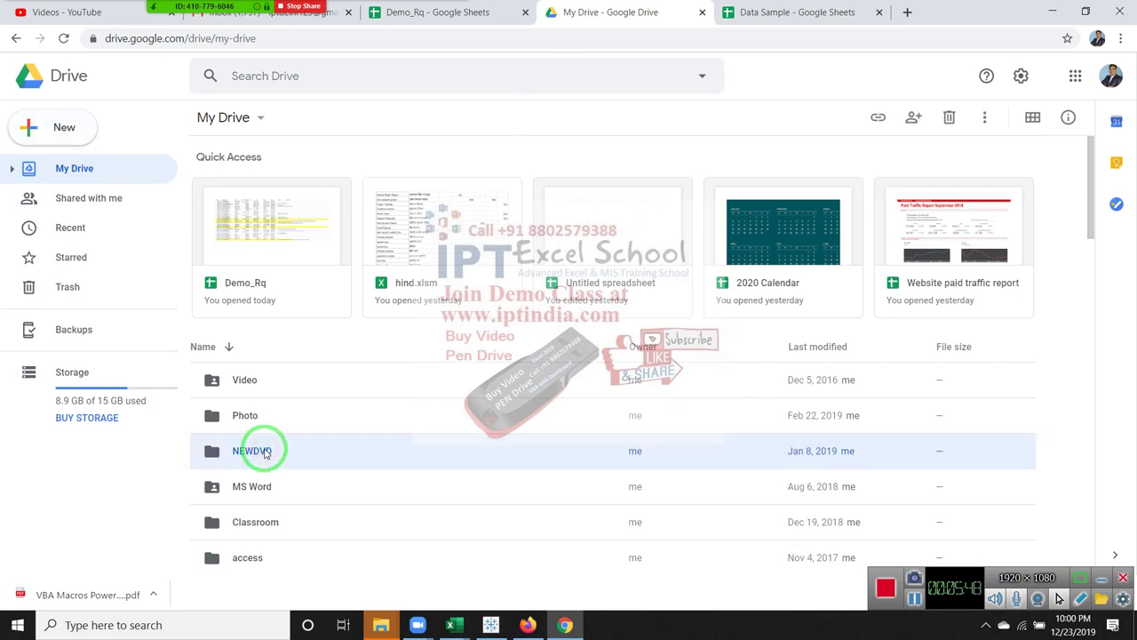
double_click(265, 450)
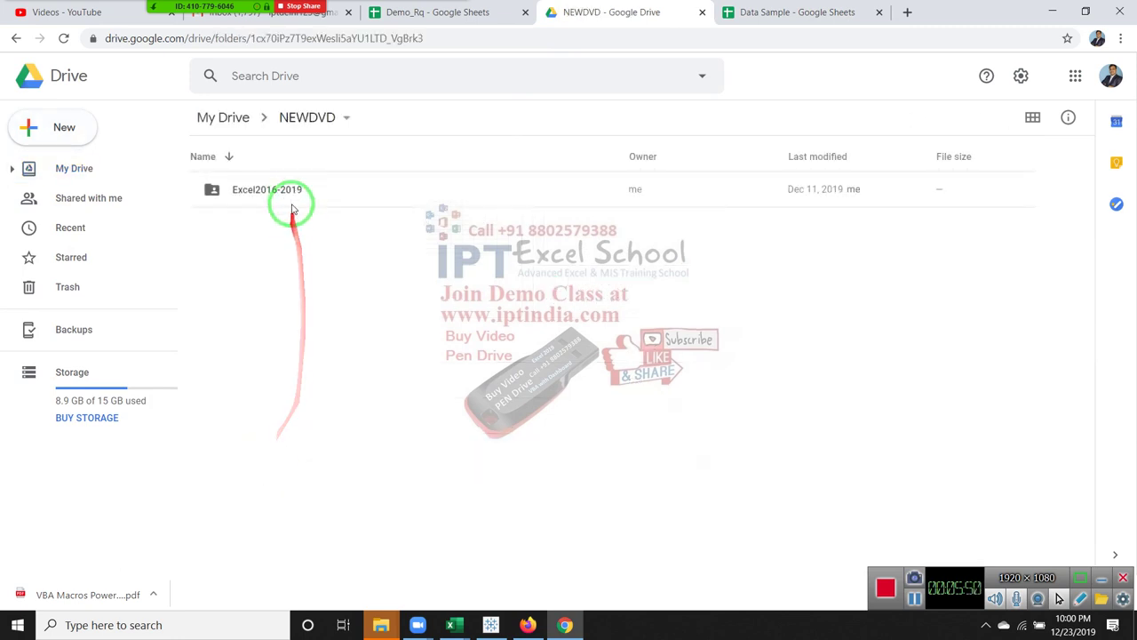
click(291, 193)
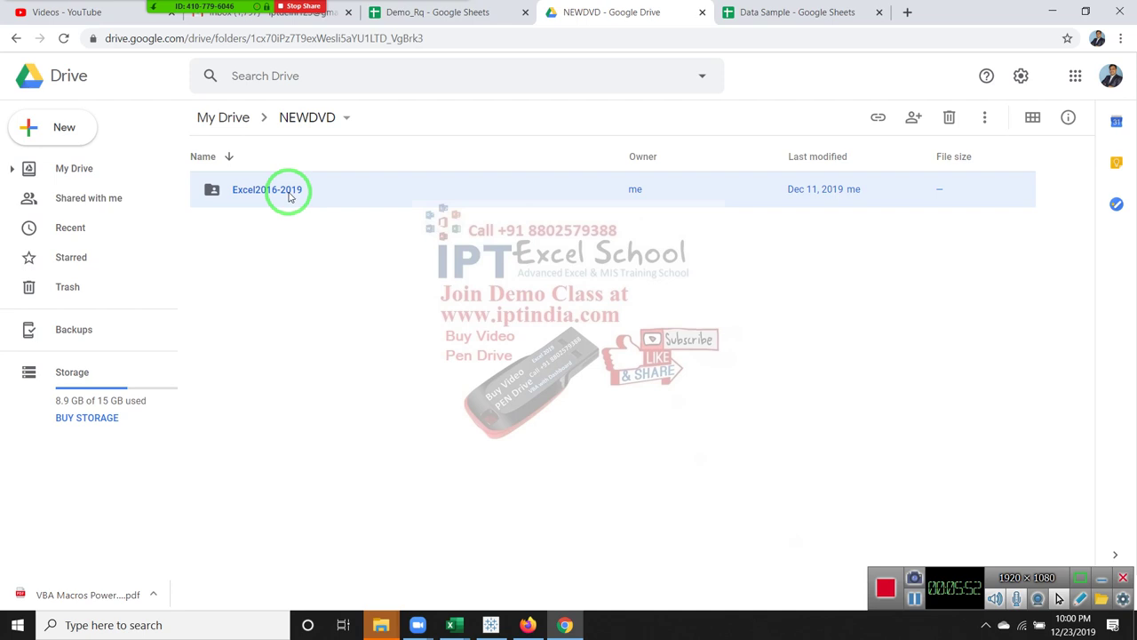
Step: Open sharing for Excel2016-2019 and set access to view only
right_click(290, 196)
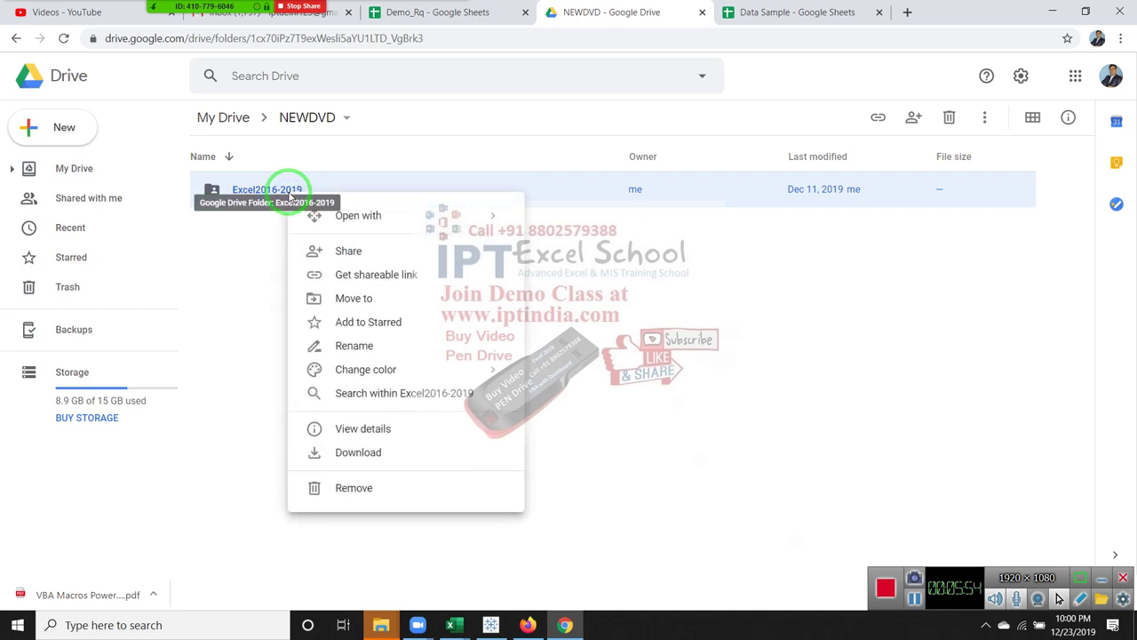
click(369, 254)
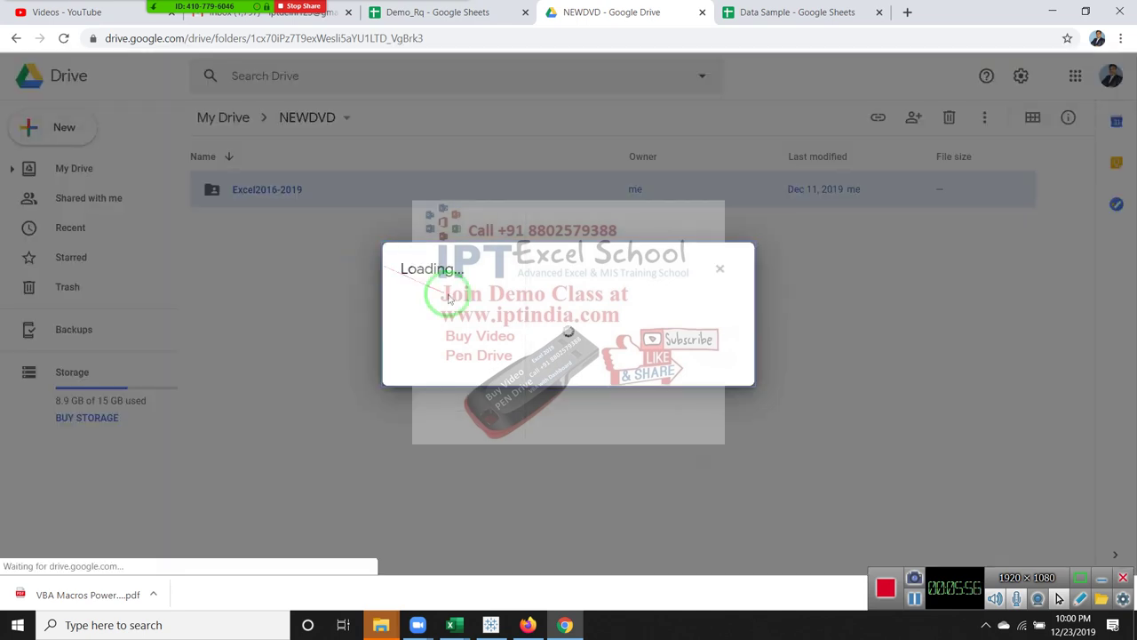
click(728, 306)
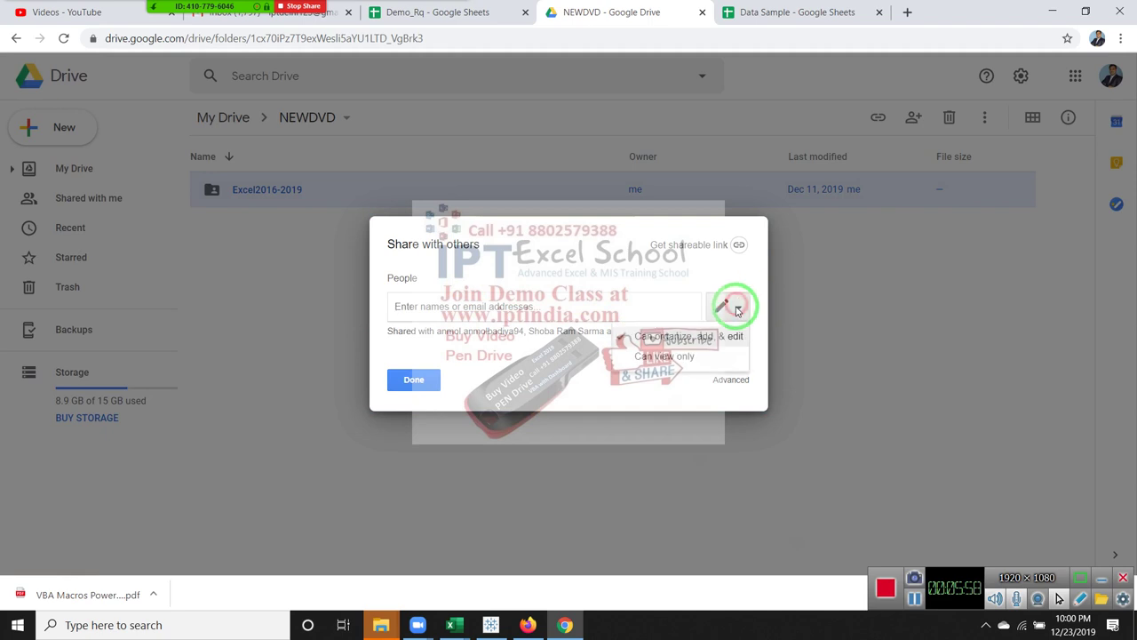
click(701, 358)
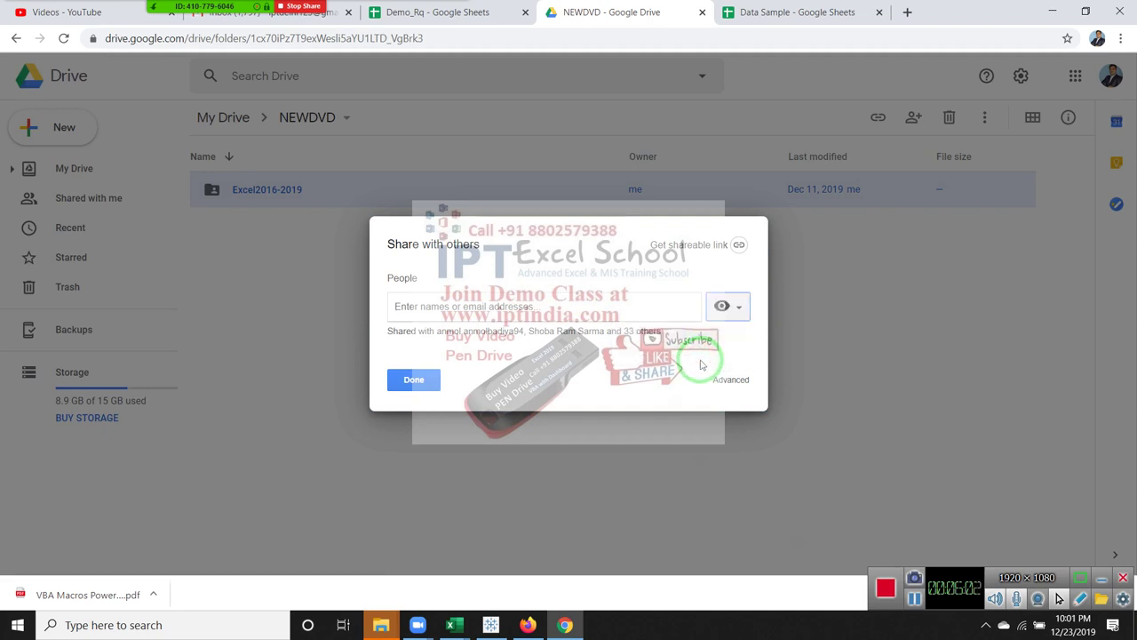
click(578, 307)
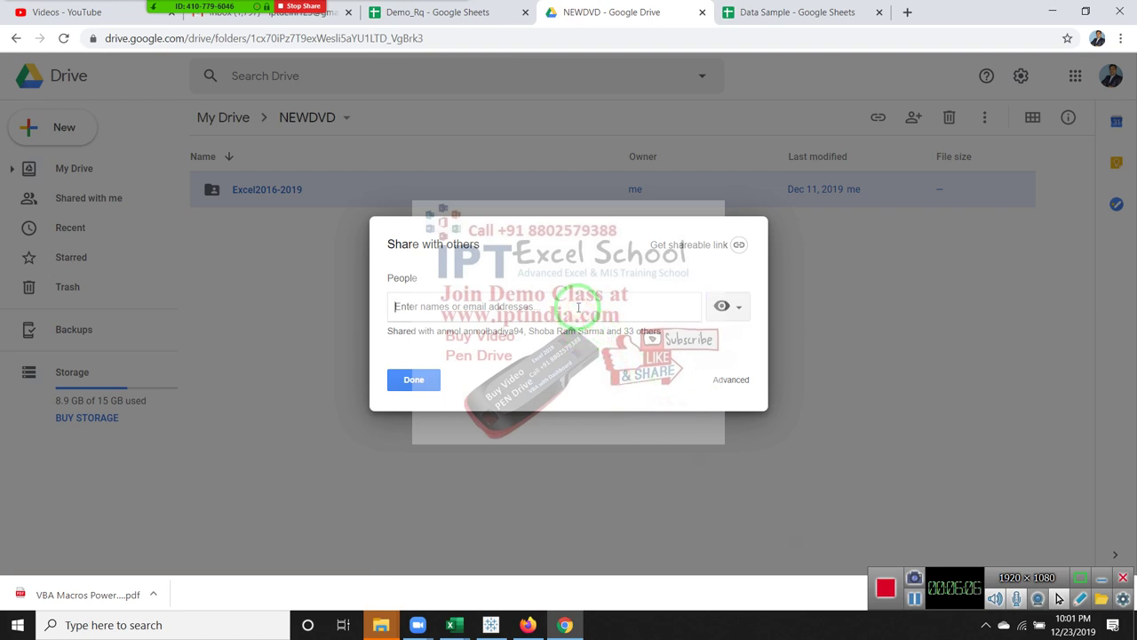
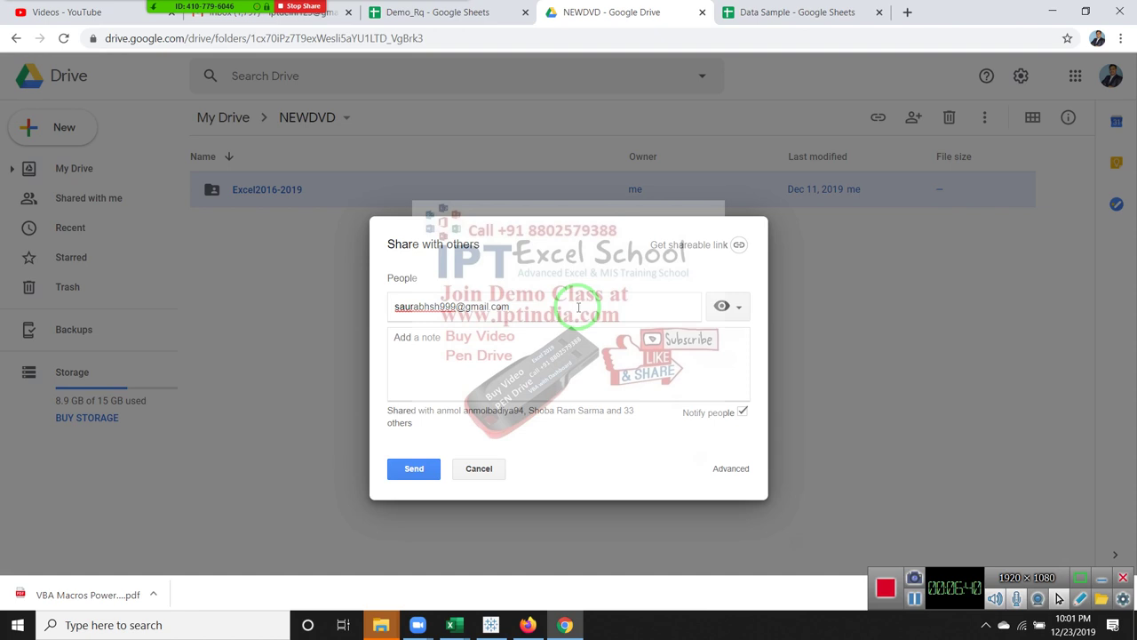
Step: Enter the recipient's e-mail address in the people field
click(531, 374)
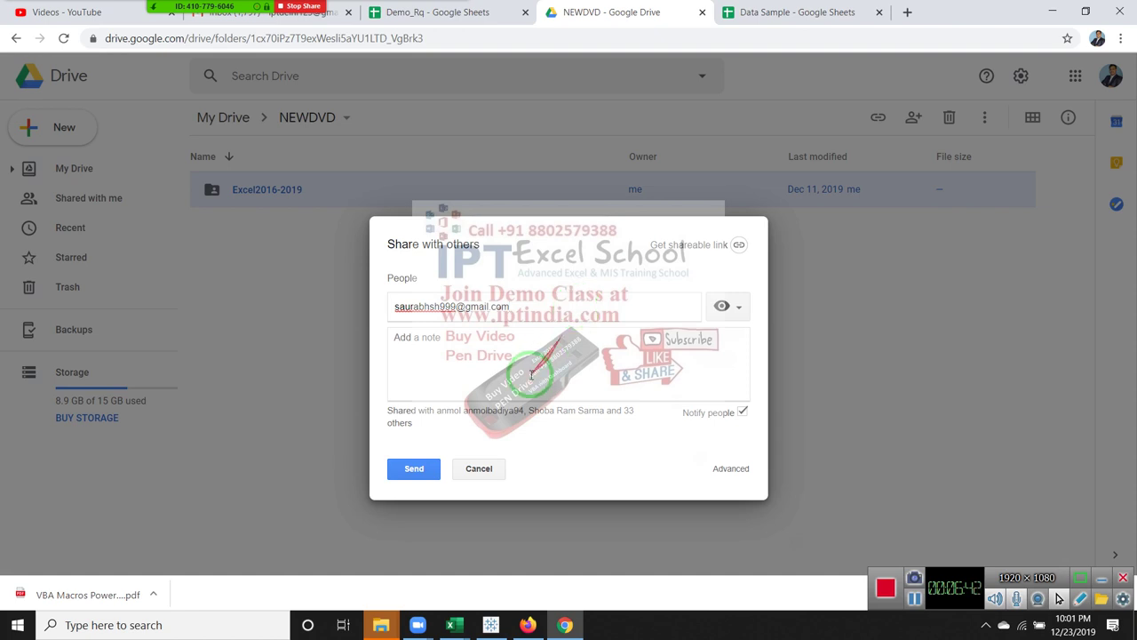
Step: Fix a typo in the recipient's e-mail address and send the view-only invitation
click(402, 302)
key(Delete)
click(491, 352)
text(o)
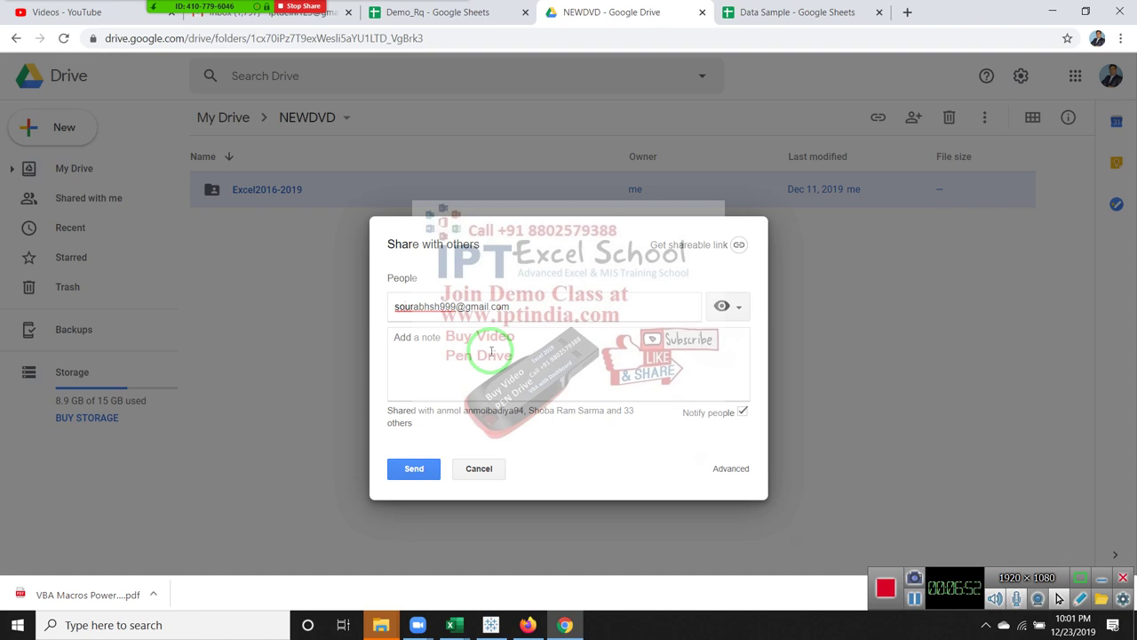
click(432, 346)
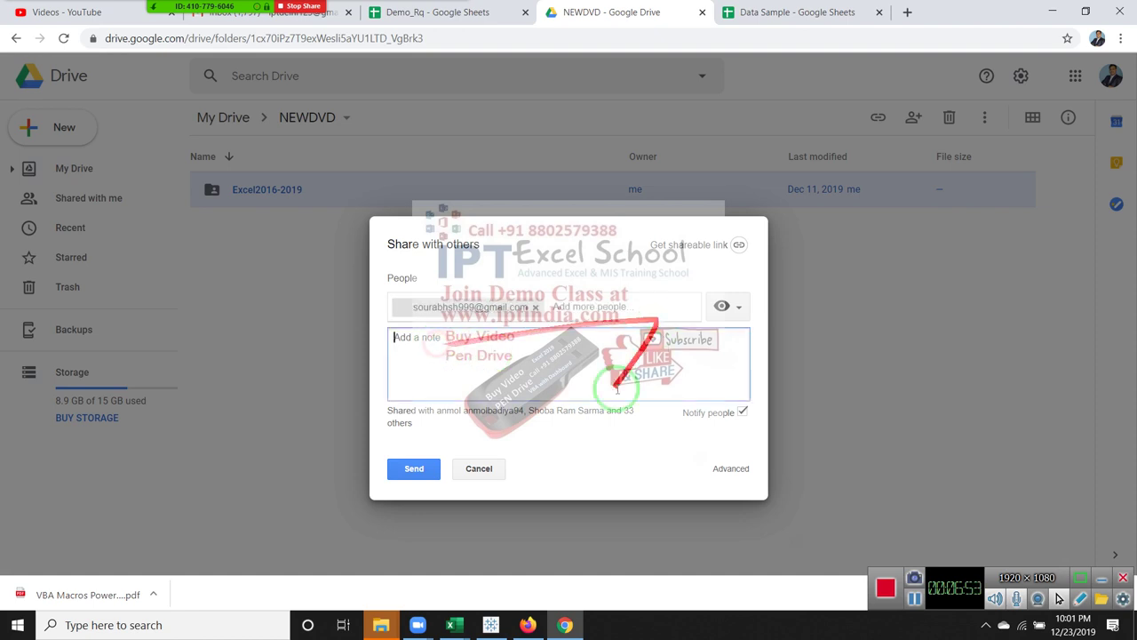
click(408, 471)
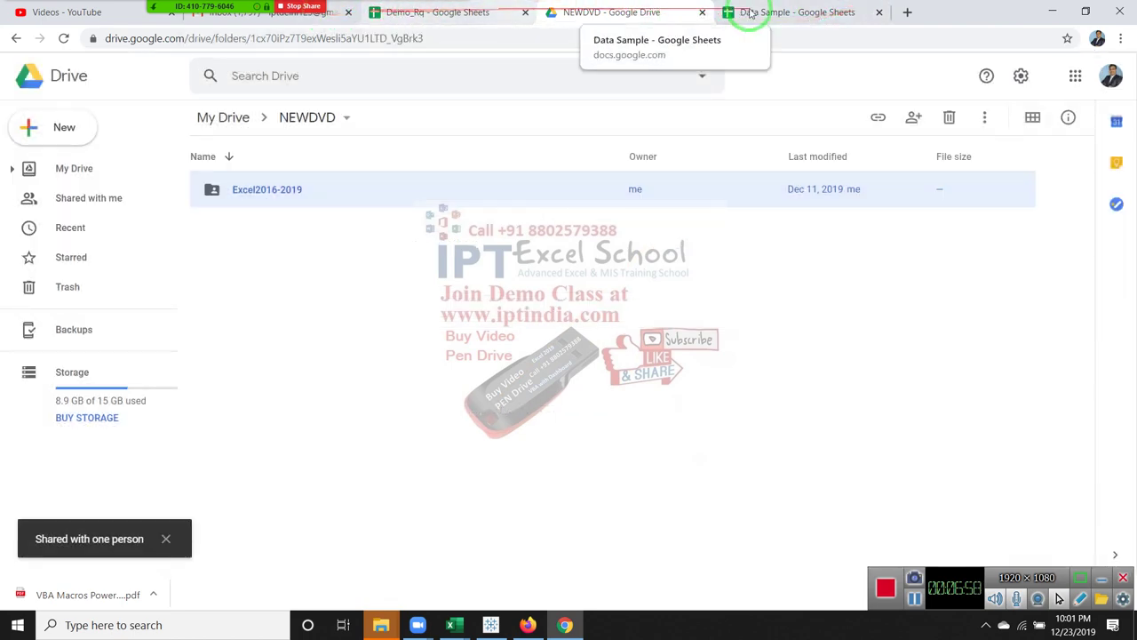
Step: Switch to Data Sample and inspect Sheet2's Total, GTotal and Rec Date cells, ending on the SID header
click(804, 13)
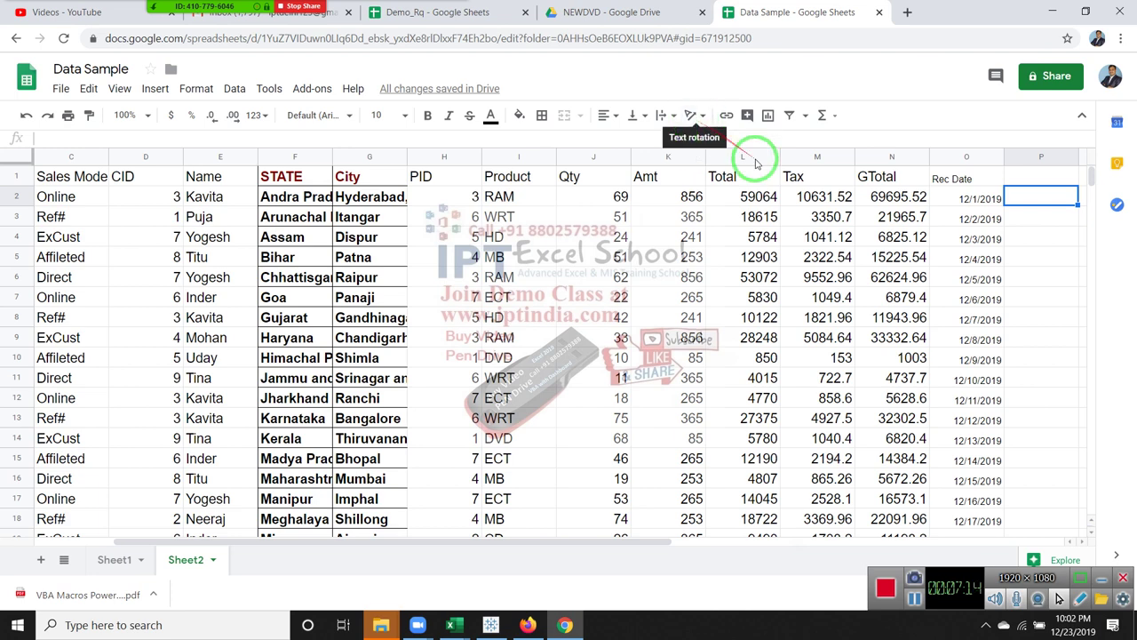
drag(755, 237, 755, 217)
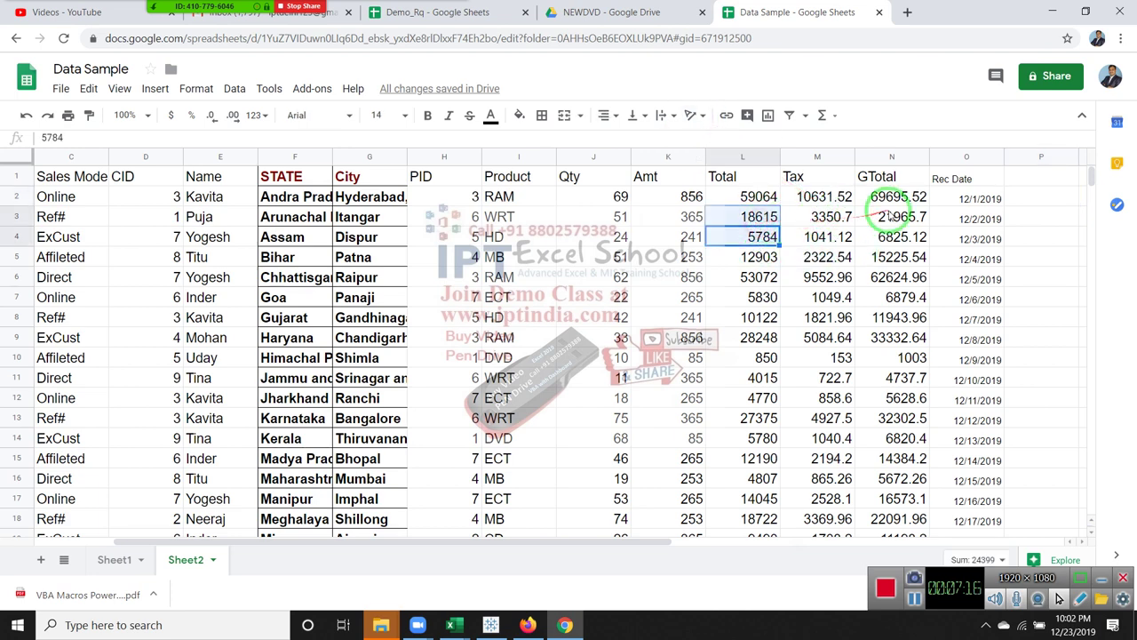
click(915, 219)
click(968, 219)
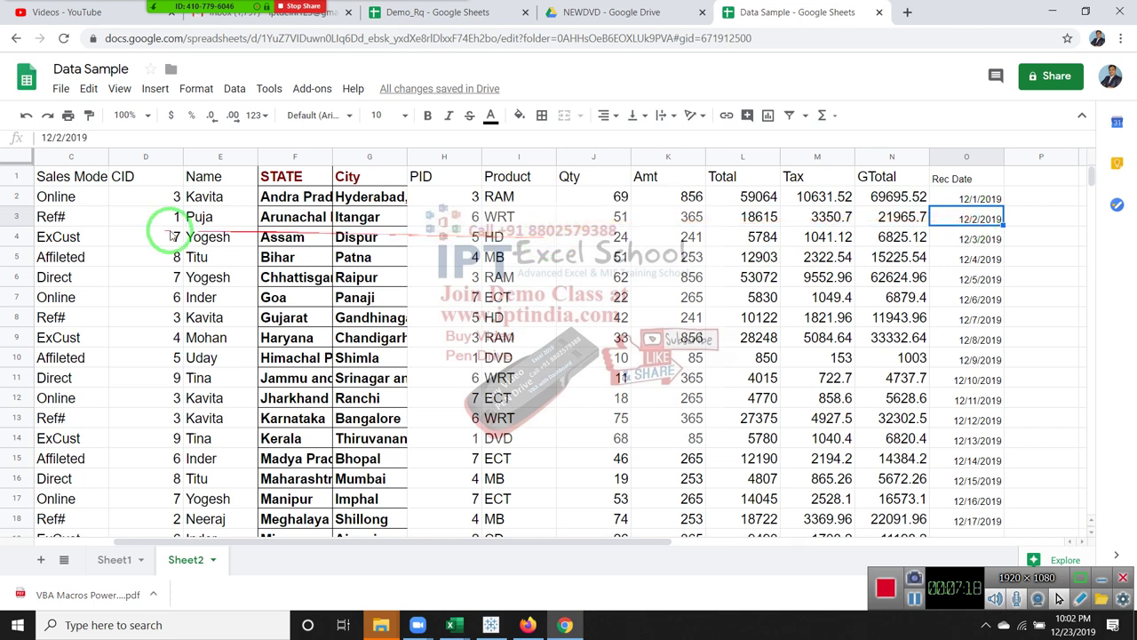
click(455, 238)
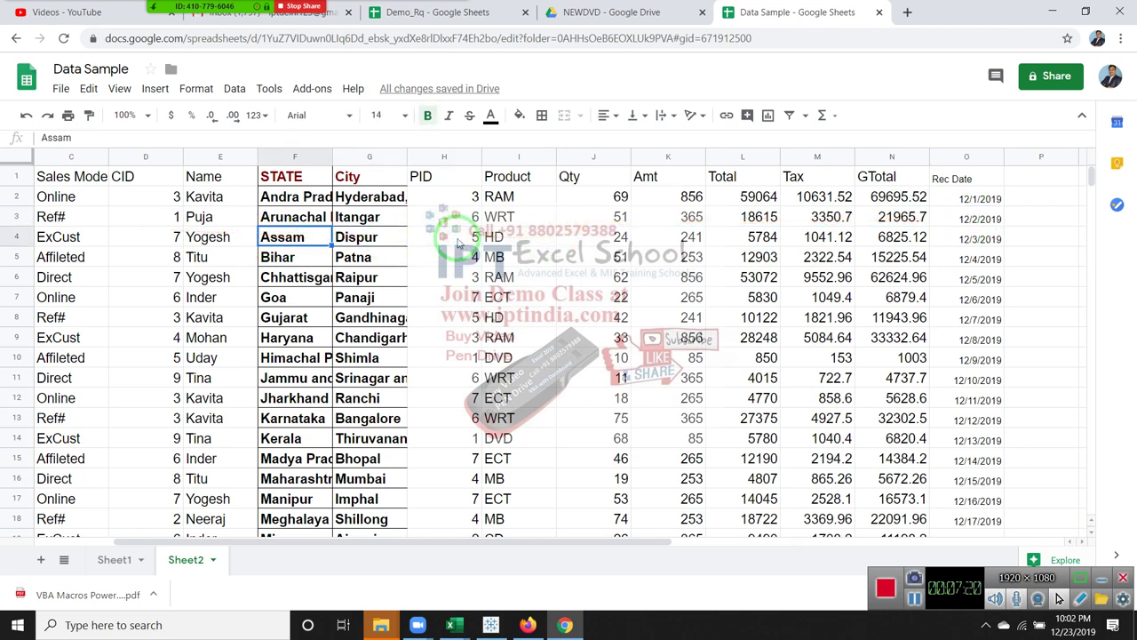
key(ctrl+Left)
key(ctrl+Up)
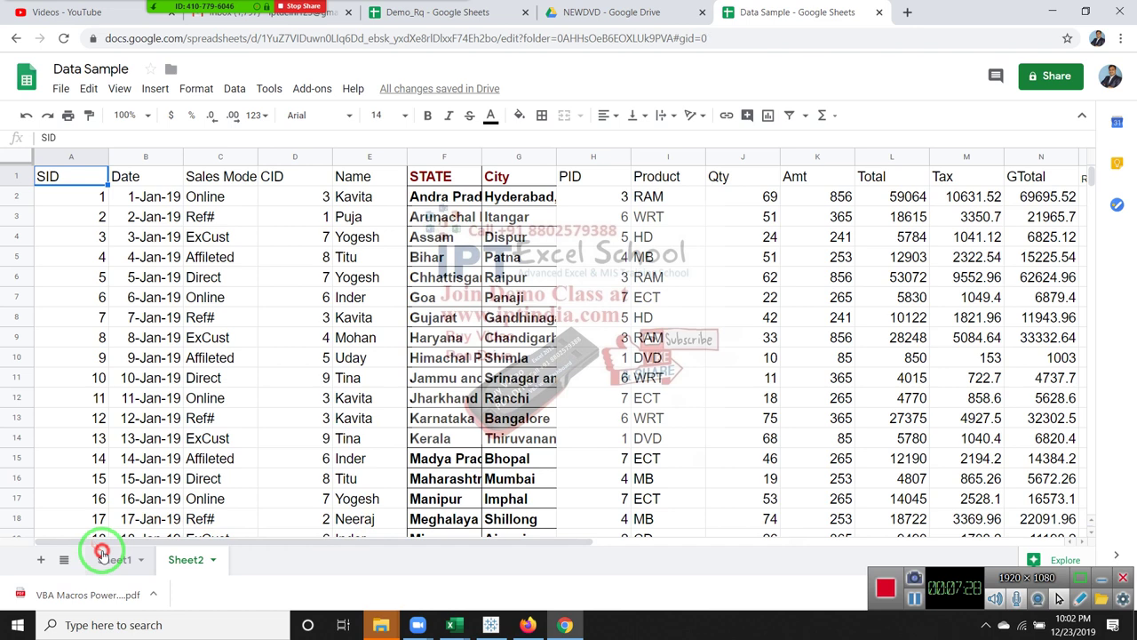
Step: Glance at Sheet1's Name/month list, then step through Sheet2's SID values and the 3-Jan-19 date
click(130, 556)
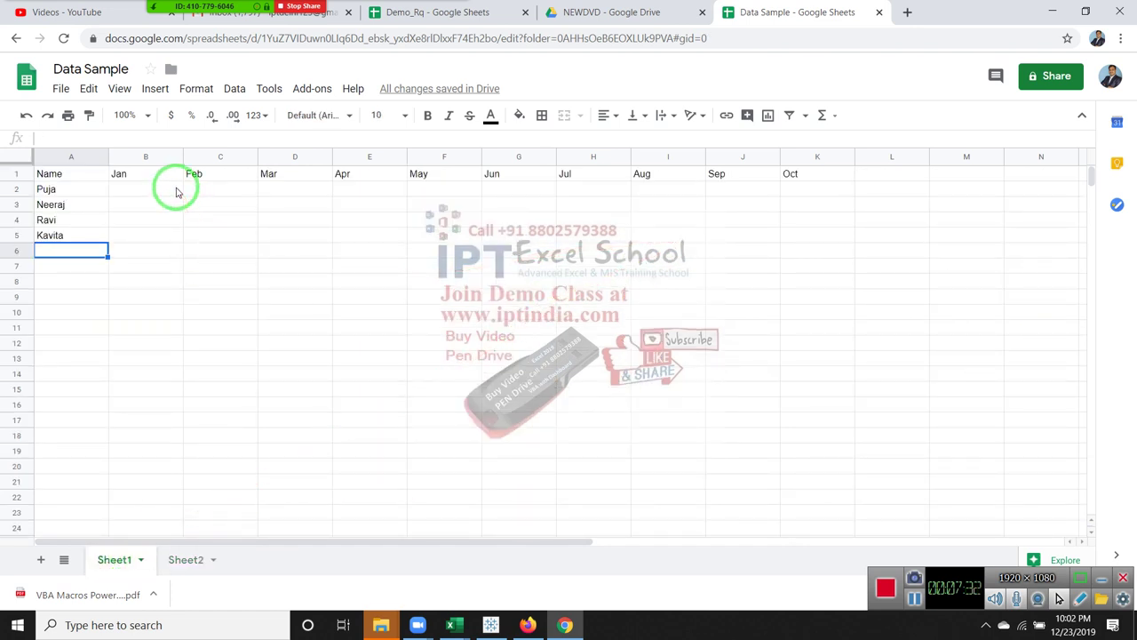
click(188, 558)
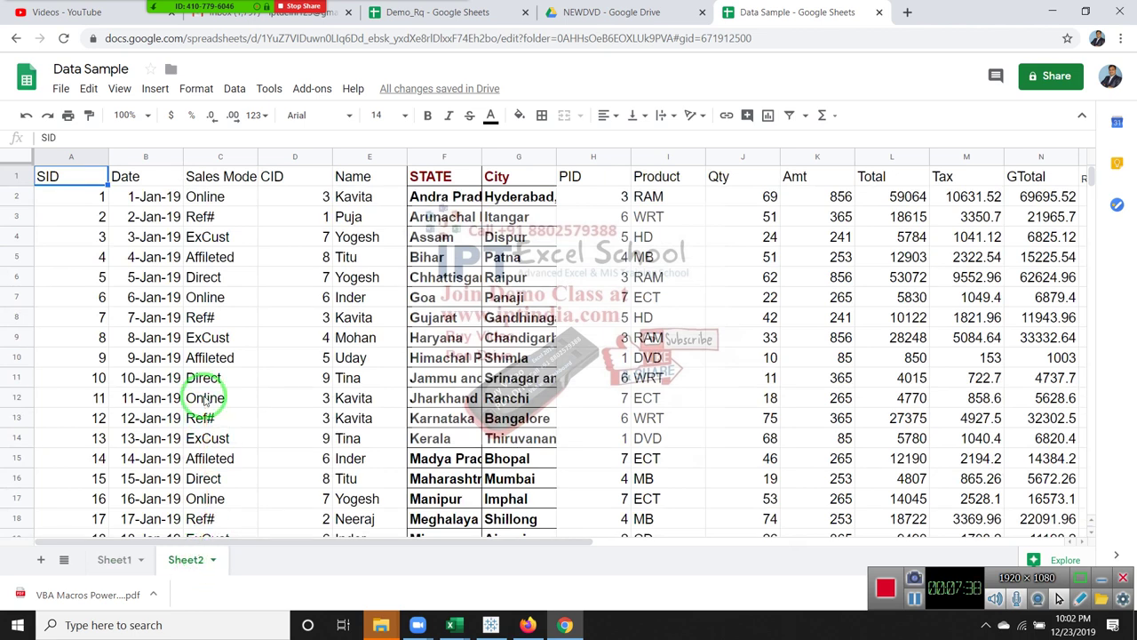
key(Down)
key(Down)
key(Down)
key(Up)
key(Up)
key(Up)
click(140, 238)
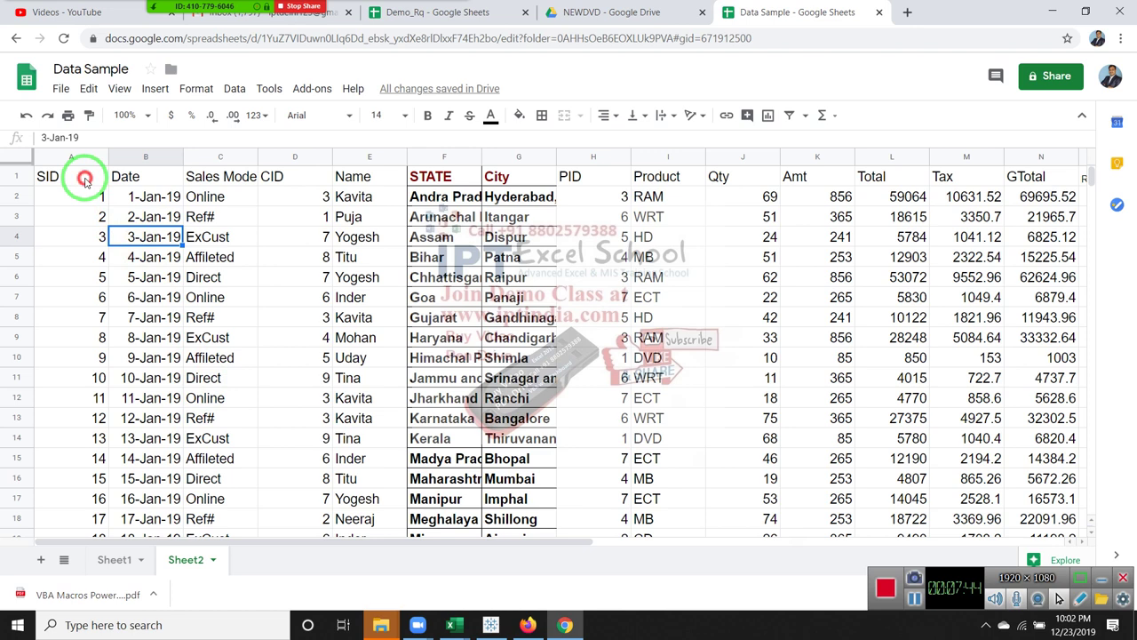
Step: Walk Sheet2's header row to PID, inspect H4 without editing it, then switch to Excel
click(85, 180)
key(Right)
key(Right)
key(Right)
key(Right)
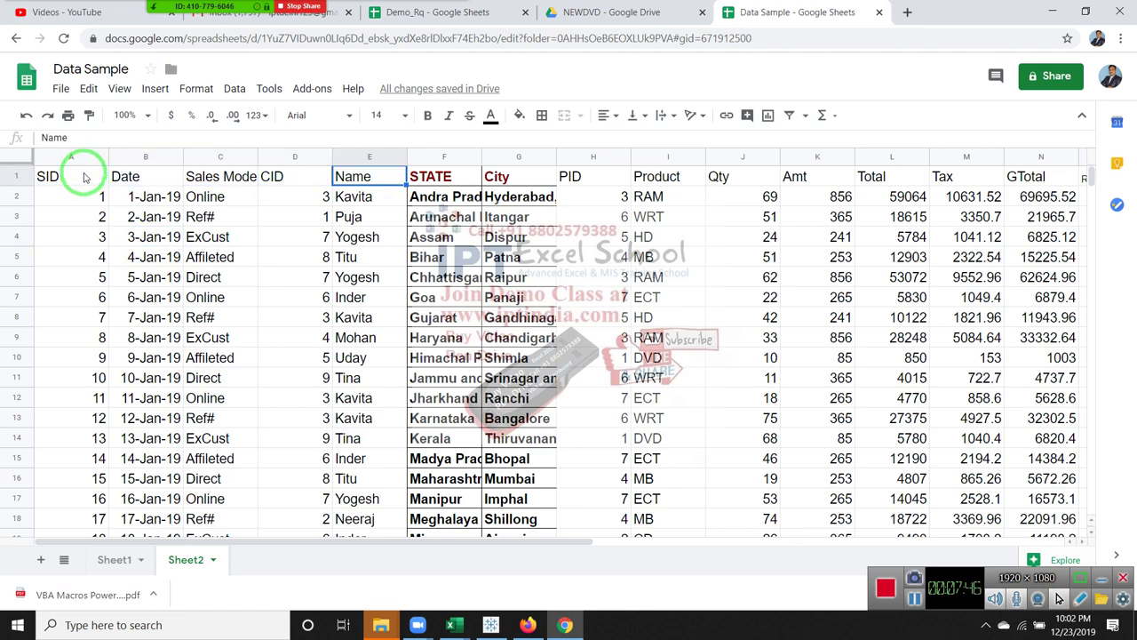
key(Right)
key(Right)
key(Right)
key(Right)
key(Down)
key(Down)
key(Left)
key(Up)
key(Up)
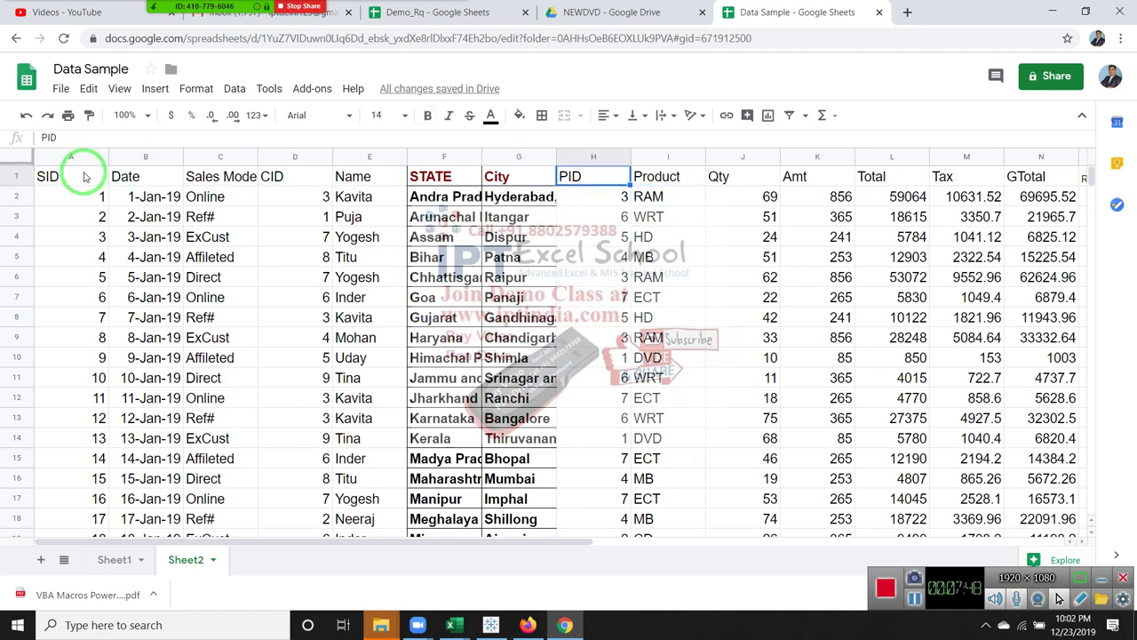
key(Down)
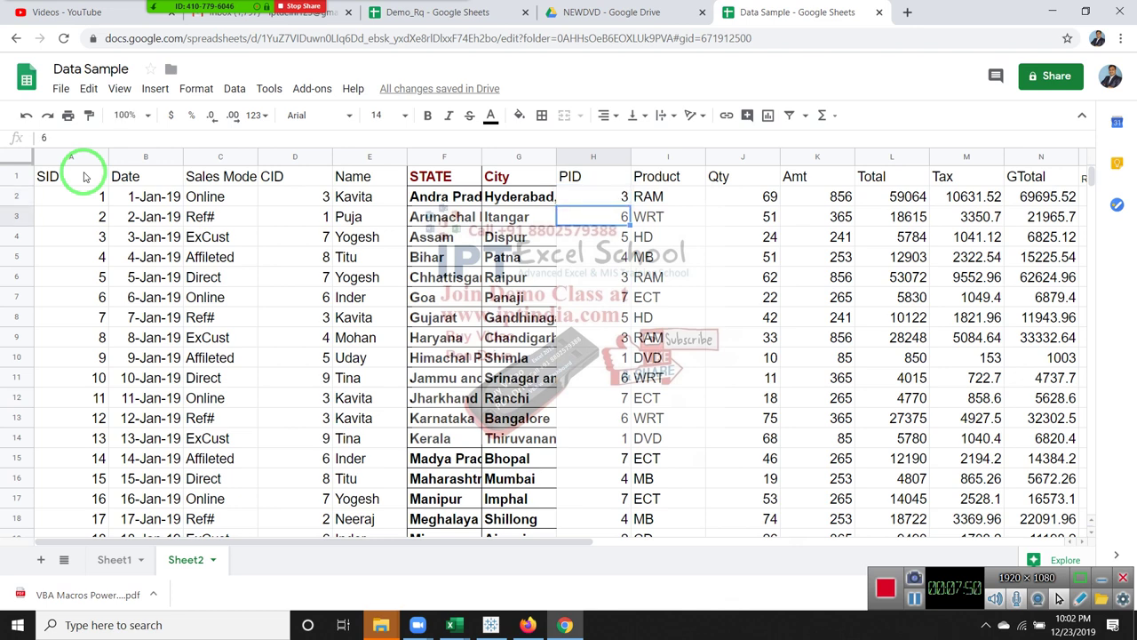
key(Down)
key(F2)
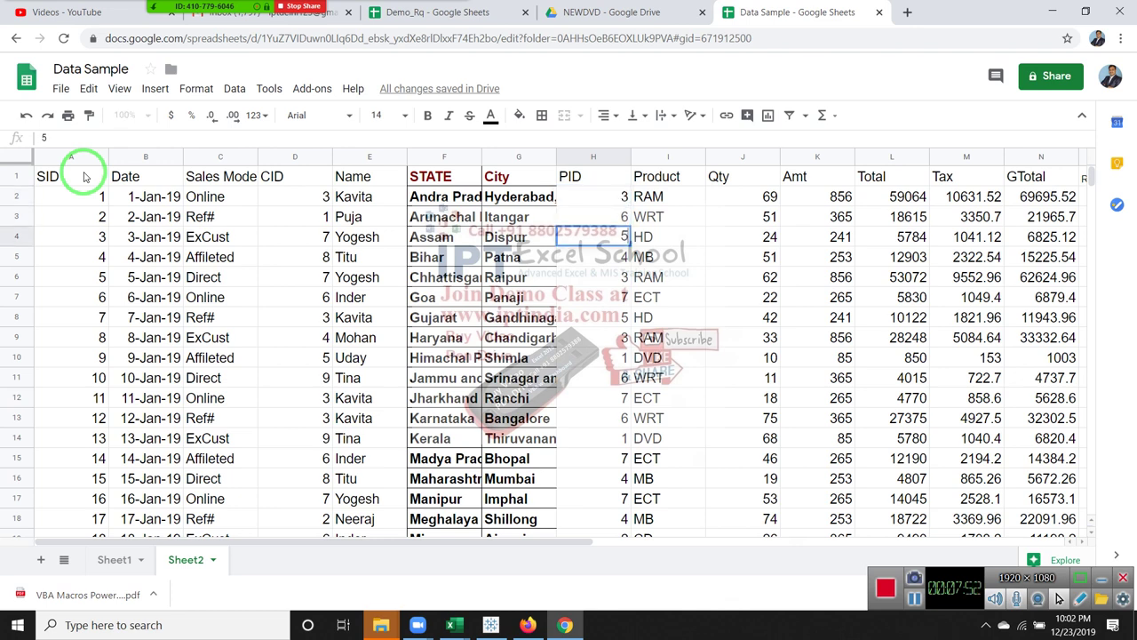
key(Escape)
key(alt+Tab)
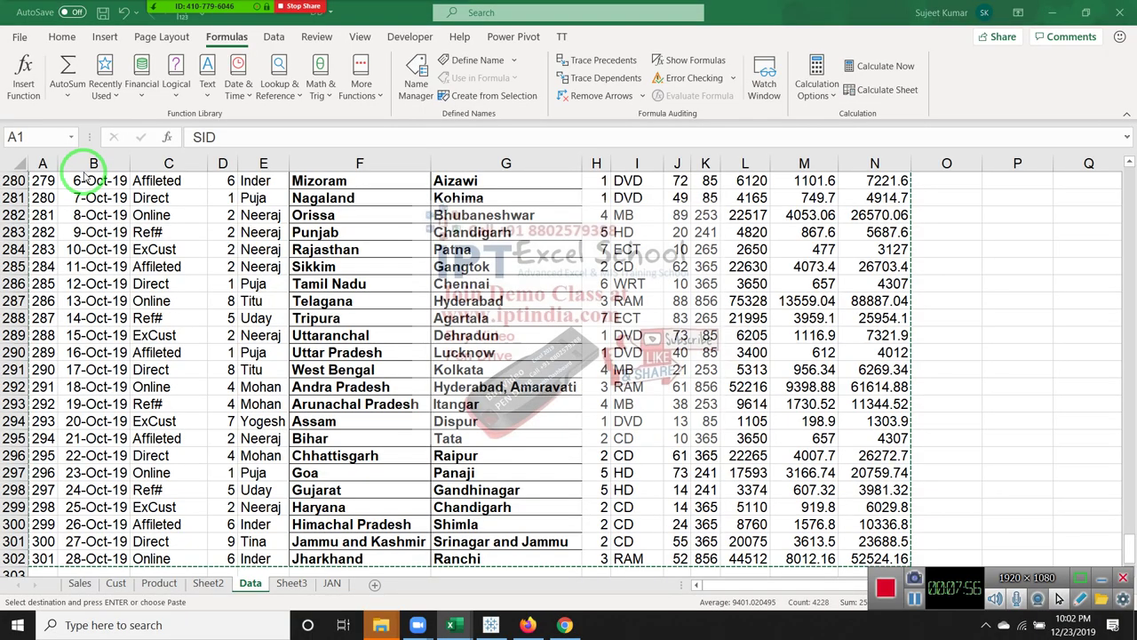
Step: Return to the top of Excel's Data sheet, then go back to the Data Sample spreadsheet
key(Return)
key(Return)
key(Return)
key(Return)
key(Return)
key(Return)
key(Return)
key(Return)
key(Return)
key(Return)
key(Return)
key(Return)
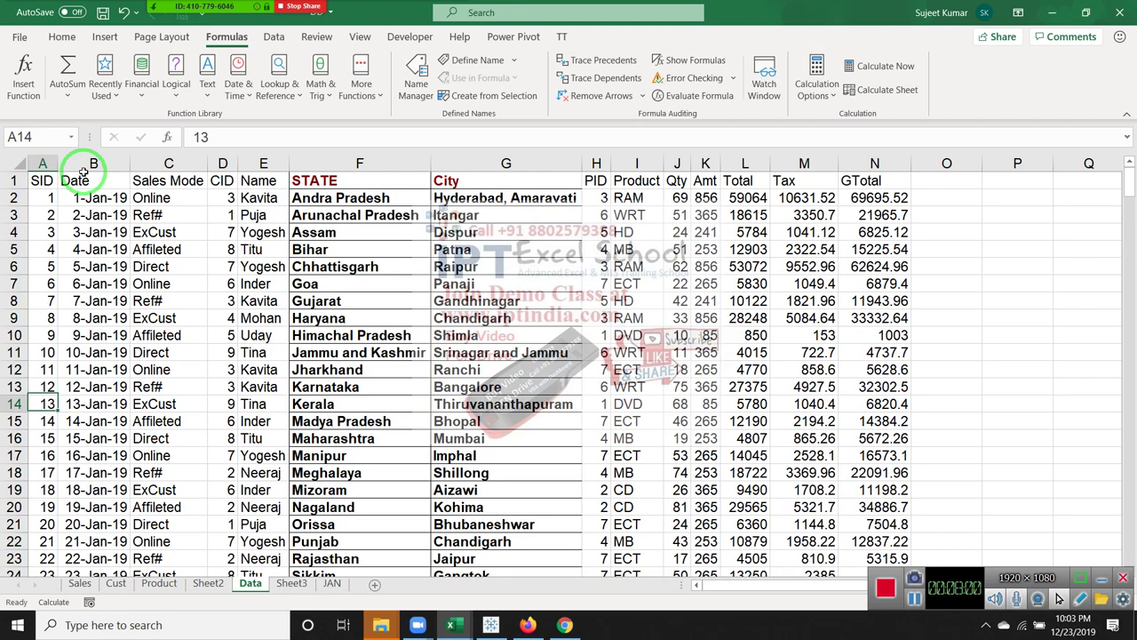
key(alt+Tab)
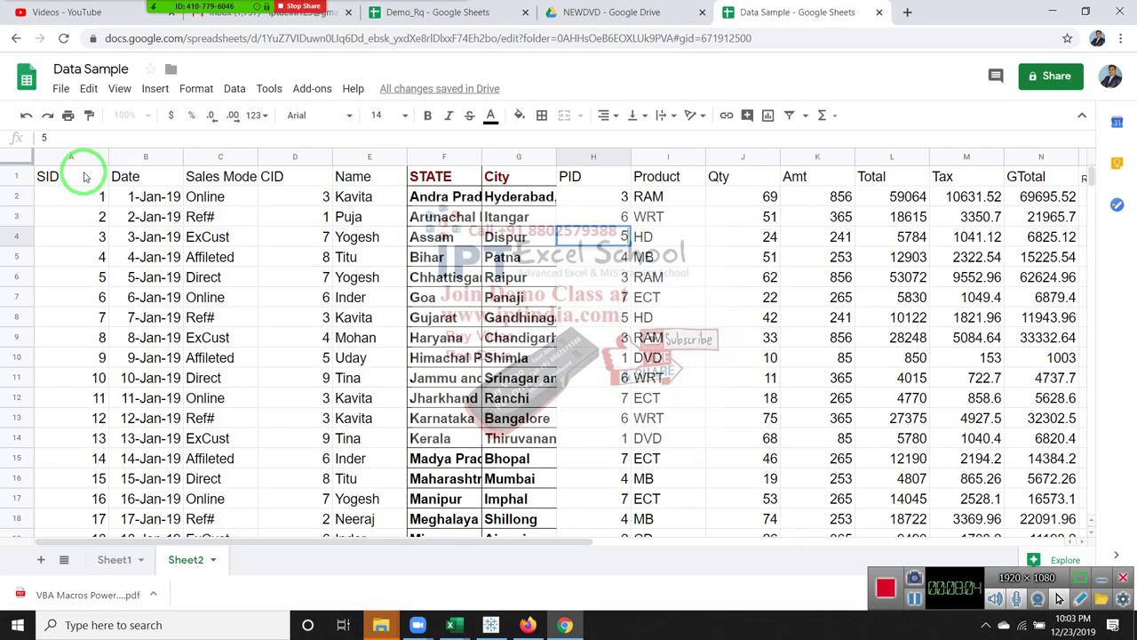
text(54)
key(ctrl+z)
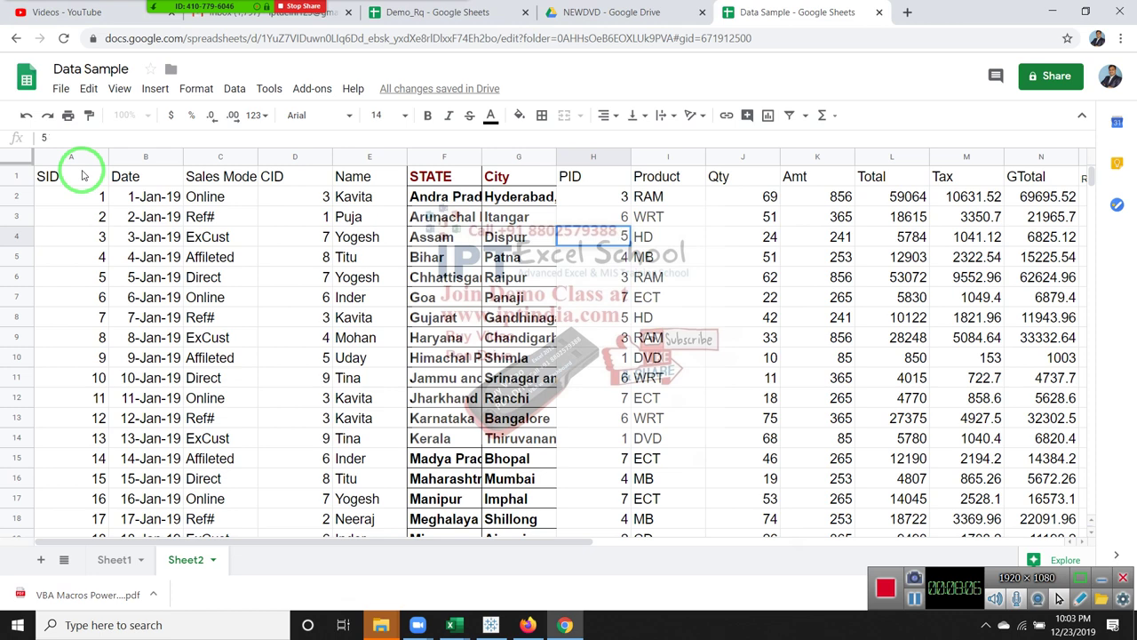
key(Down)
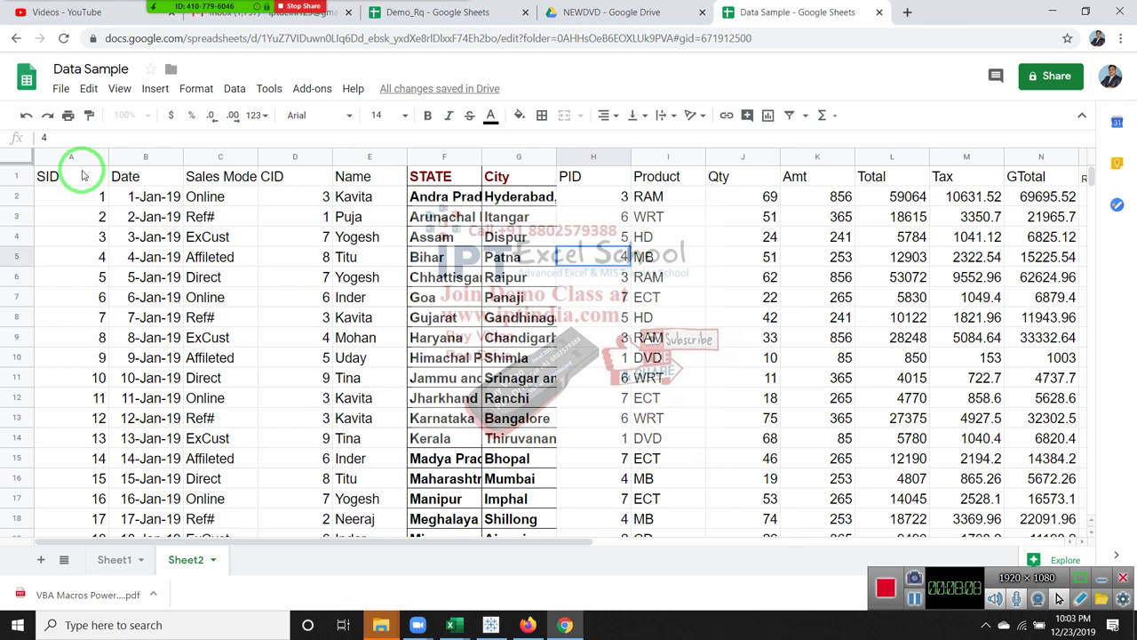
key(Down)
key(Down)
key(Down)
key(Down)
key(Right)
key(Right)
key(Right)
key(Right)
key(Right)
key(Right)
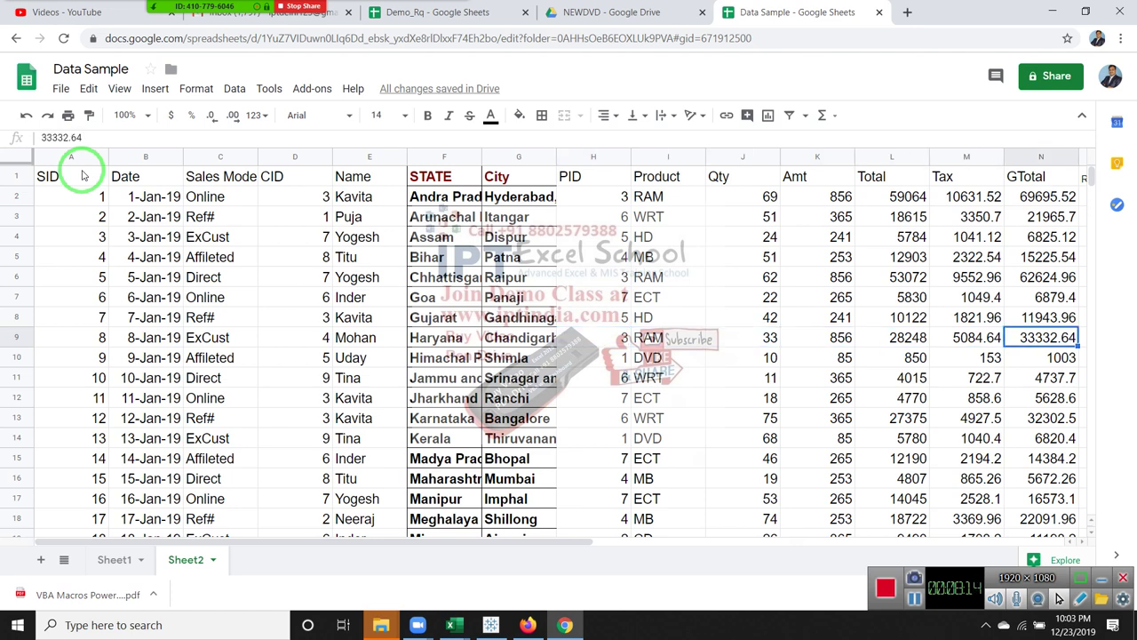
key(Left)
key(Left)
key(Left)
key(Left)
key(Up)
key(Down)
key(Left)
key(Up)
key(Down)
key(Right)
key(Up)
key(Up)
key(Up)
key(Up)
key(Up)
key(Up)
key(Right)
key(Right)
key(Up)
key(Up)
key(Left)
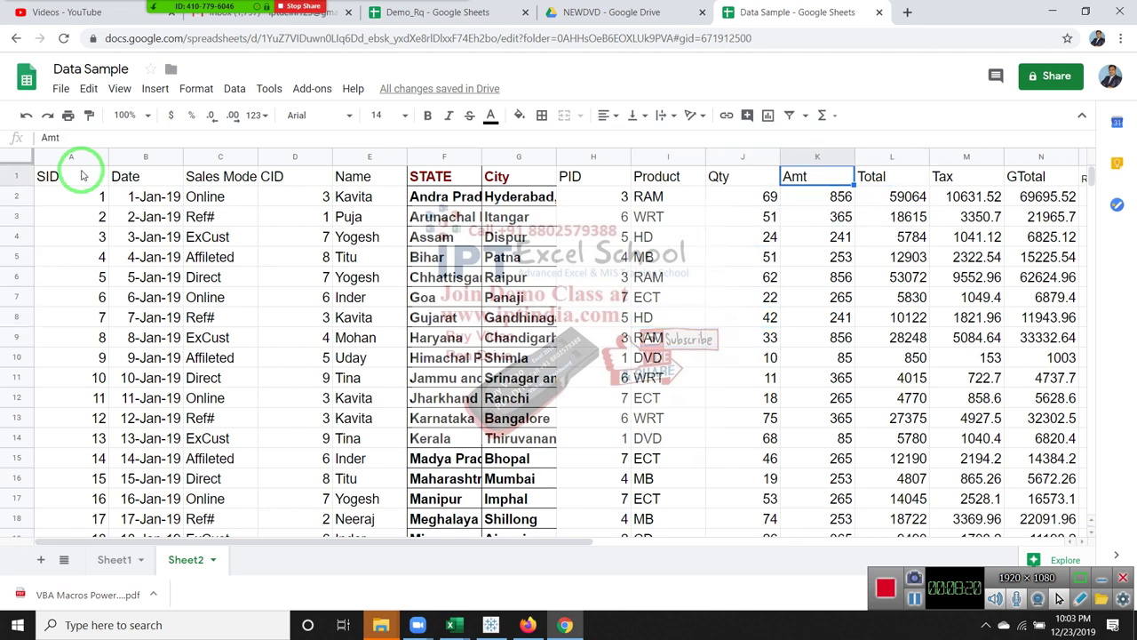
key(ctrl+Left)
key(shift+Right)
key(shift+Right)
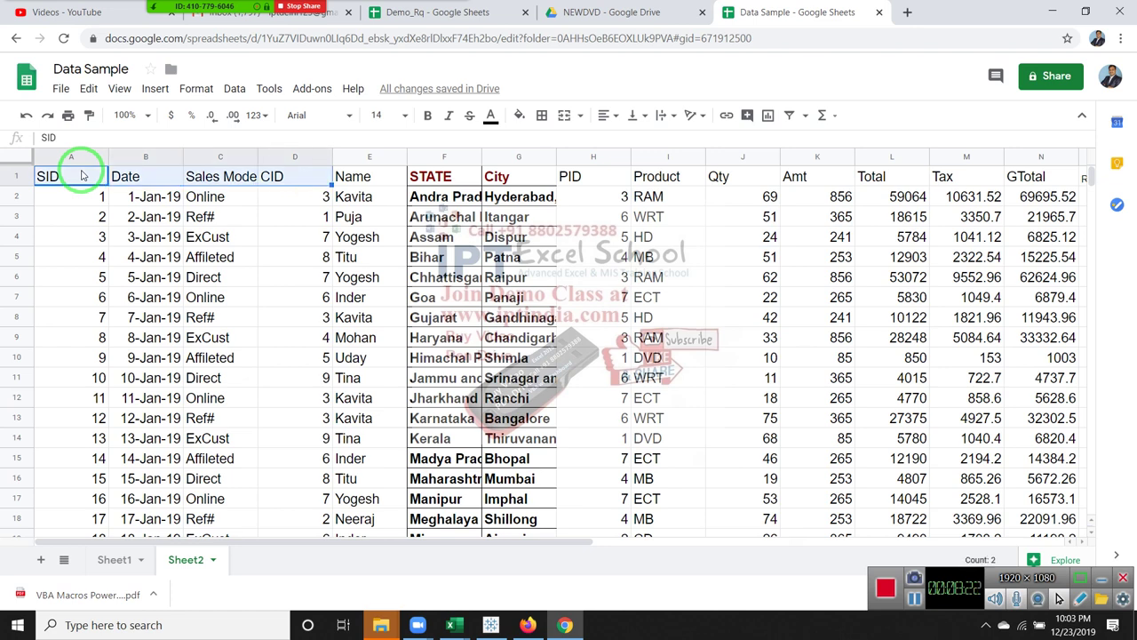
key(shift+Right)
key(shift+Right)
key(shift+Right)
key(shift+Right)
key(shift+Right)
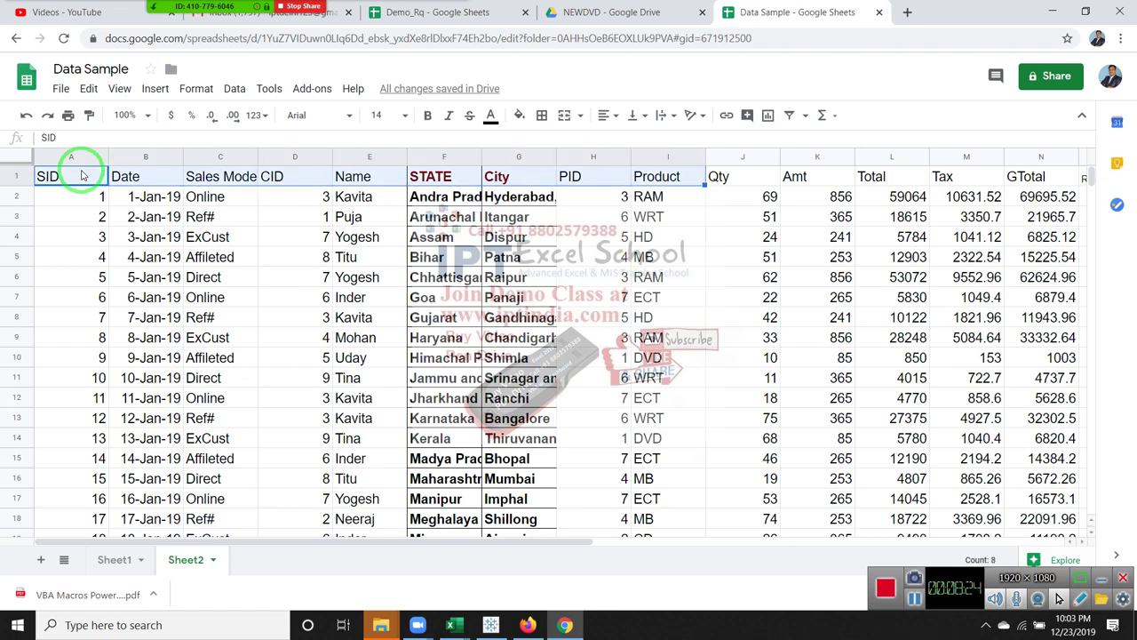
key(shift+Right)
key(shift+Right)
key(shift+Down)
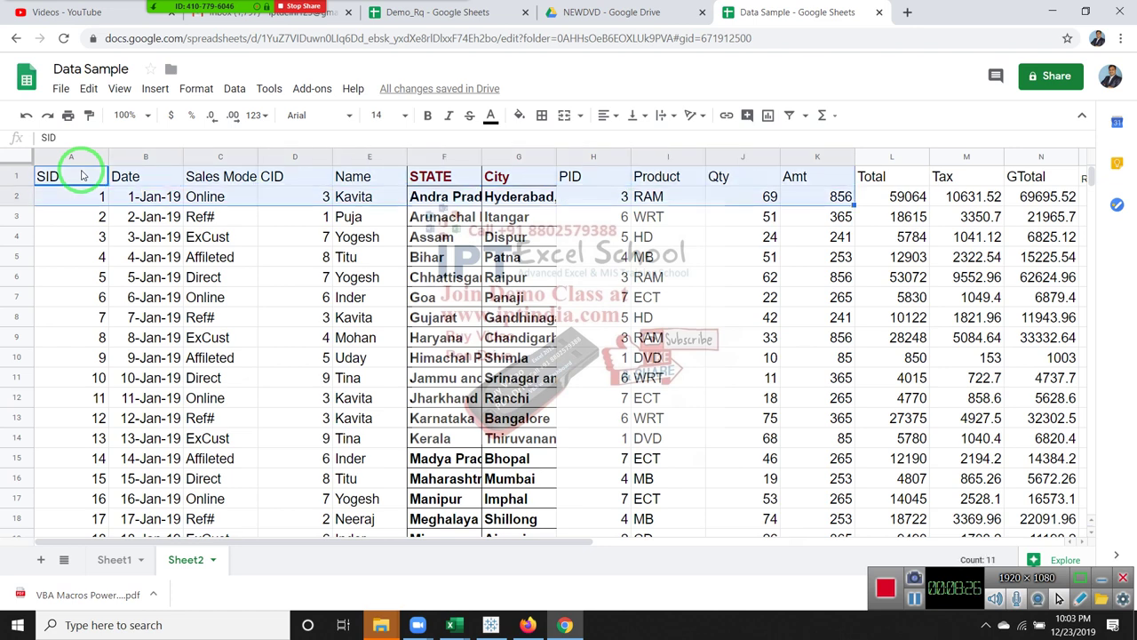
key(shift+Down)
key(shift+Down)
key(shift+Down)
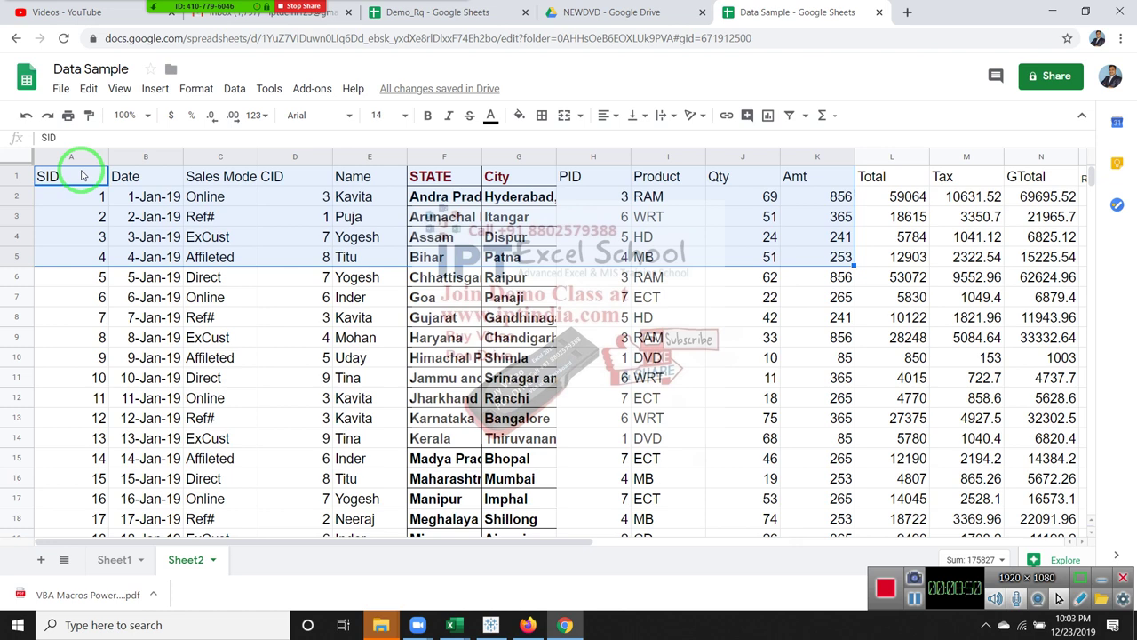
click(86, 182)
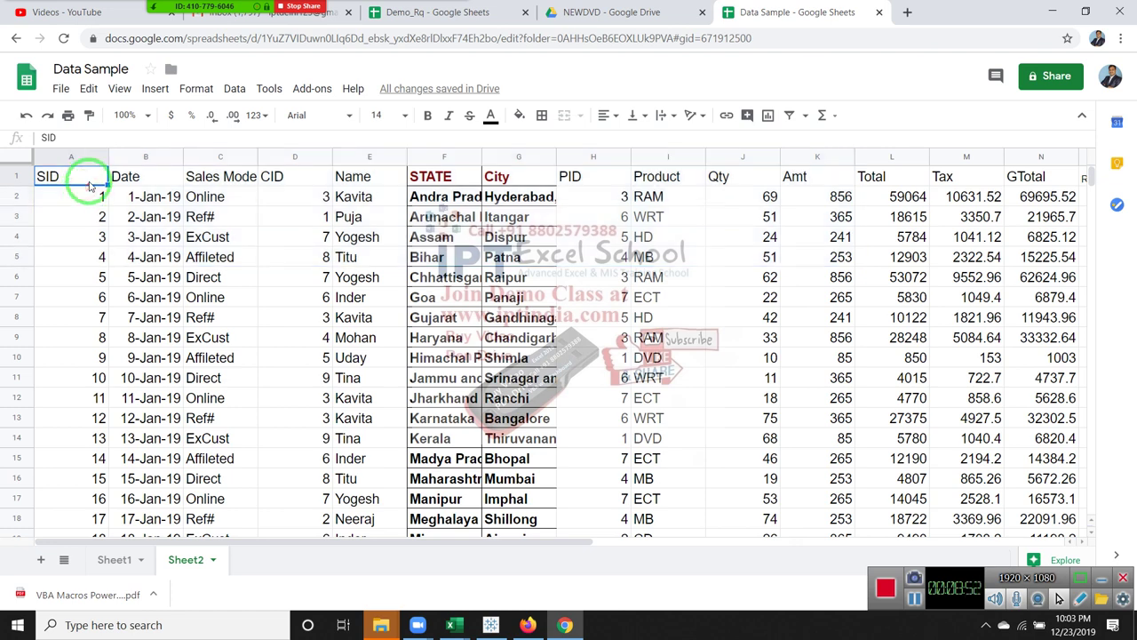
key(ctrl+a)
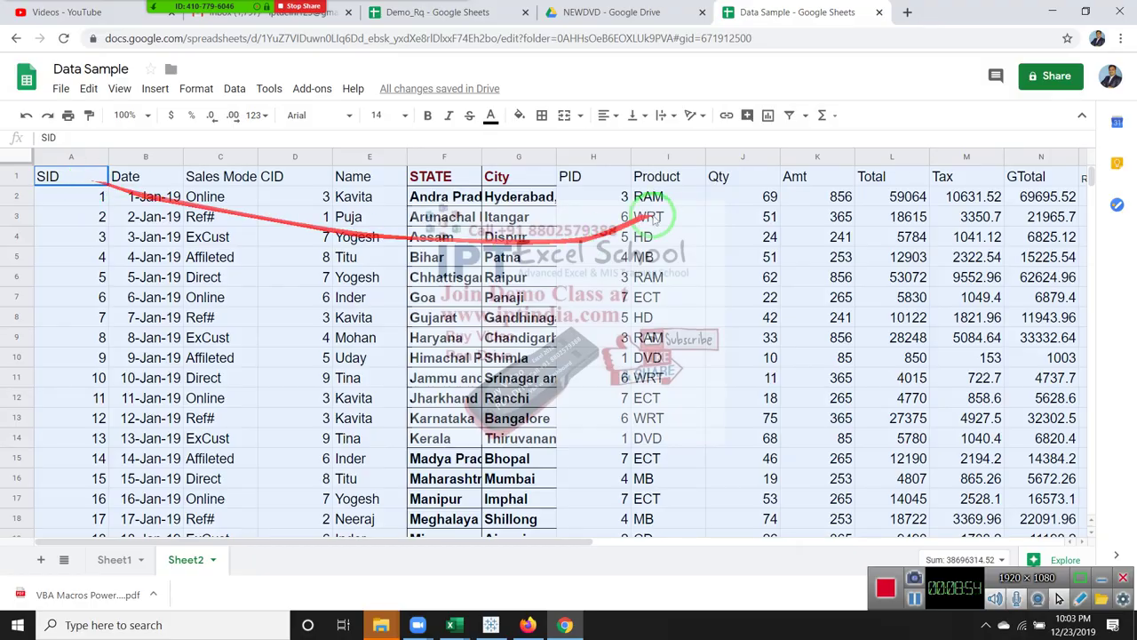
scroll(764, 196, down, 4)
scroll(790, 269, down, 6)
scroll(791, 269, down, 8)
scroll(789, 275, down, 10)
scroll(787, 279, down, 10)
scroll(785, 289, down, 10)
scroll(783, 298, down, 11)
scroll(784, 295, down, 9)
scroll(787, 293, down, 6)
mouse_move(1093, 256)
mouse_down()
mouse_move(1067, 315)
mouse_move(1066, 298)
mouse_up()
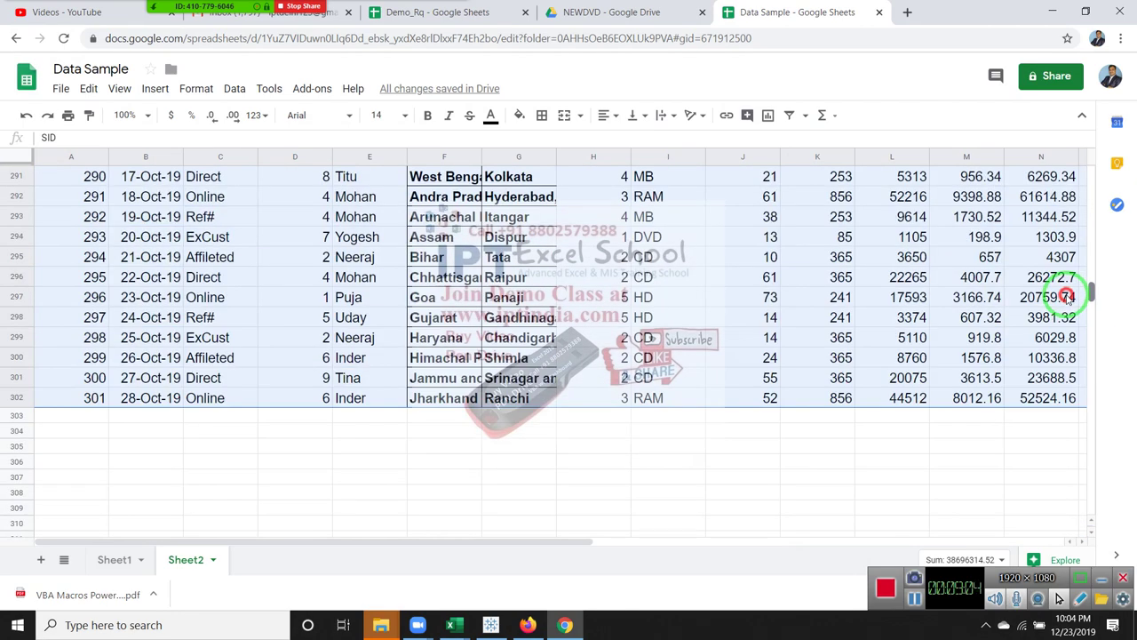
drag(1066, 298, 1056, 171)
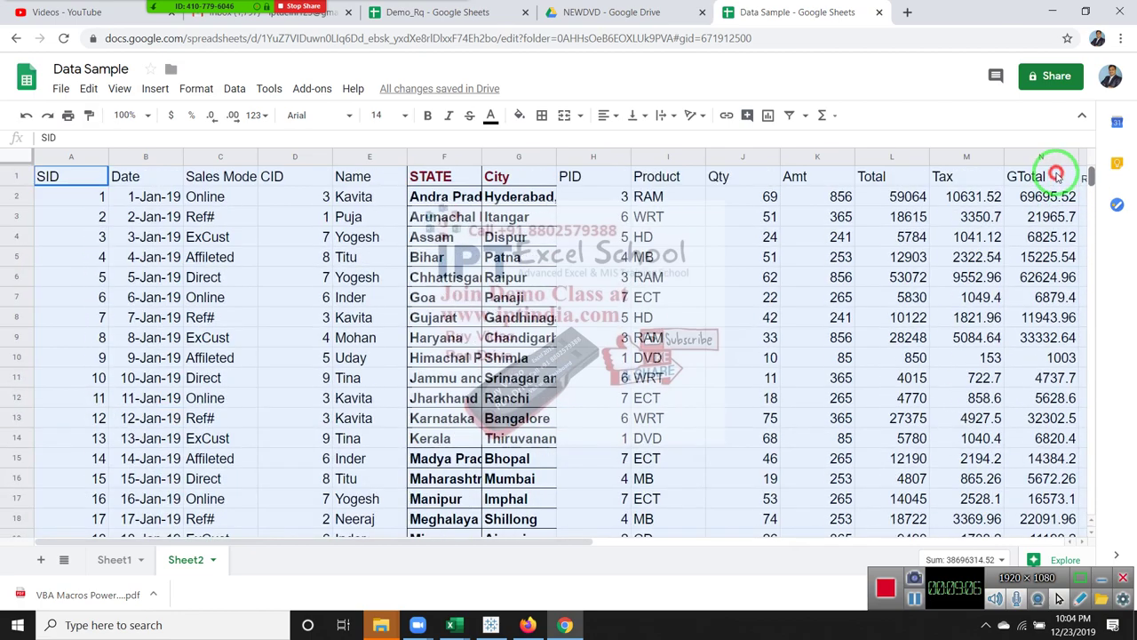
click(445, 217)
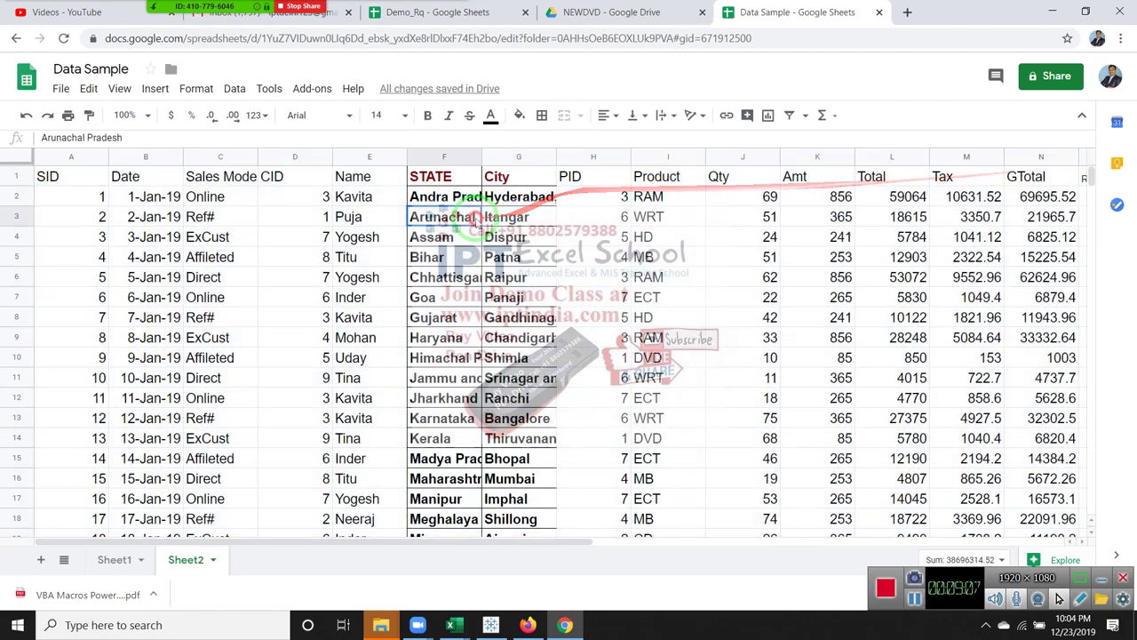
click(25, 158)
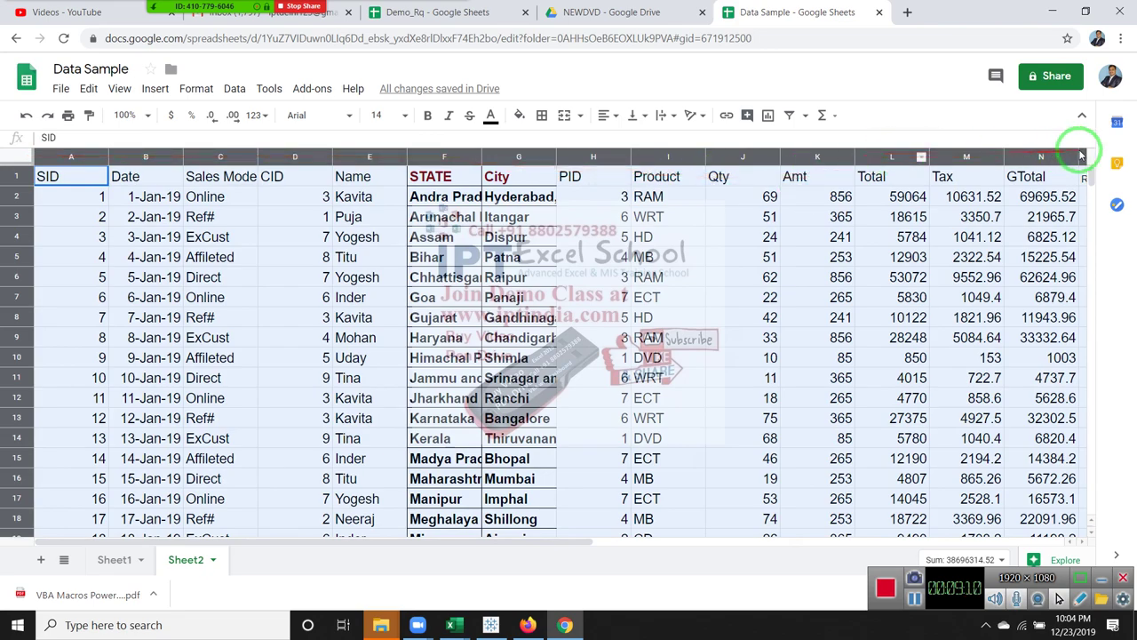
drag(1093, 173, 1097, 445)
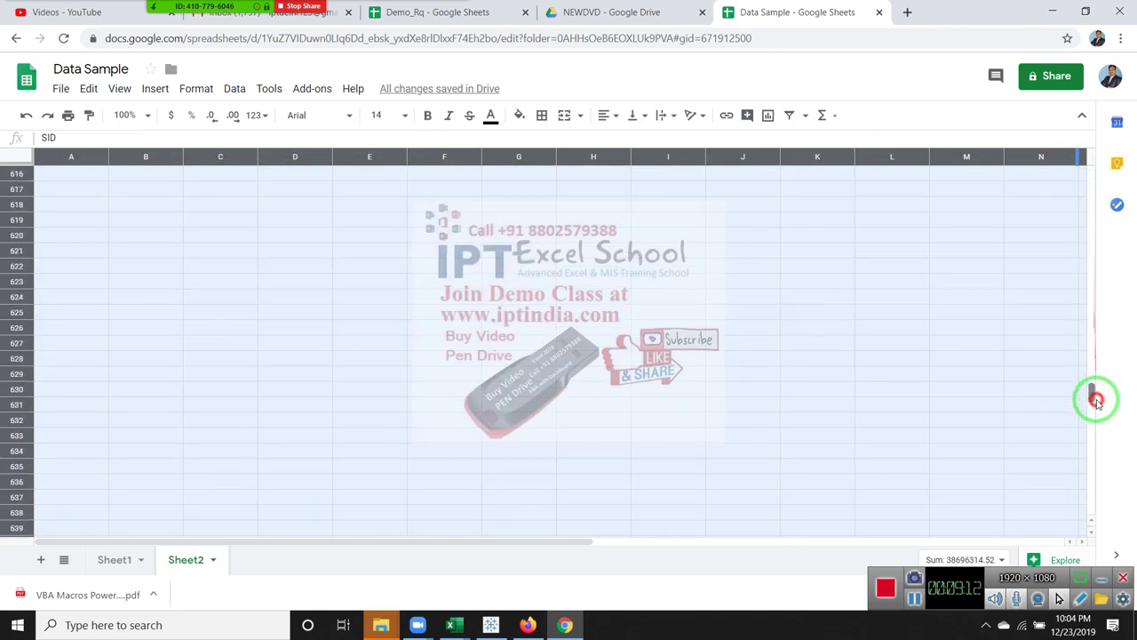
drag(1097, 444, 1020, 107)
click(160, 257)
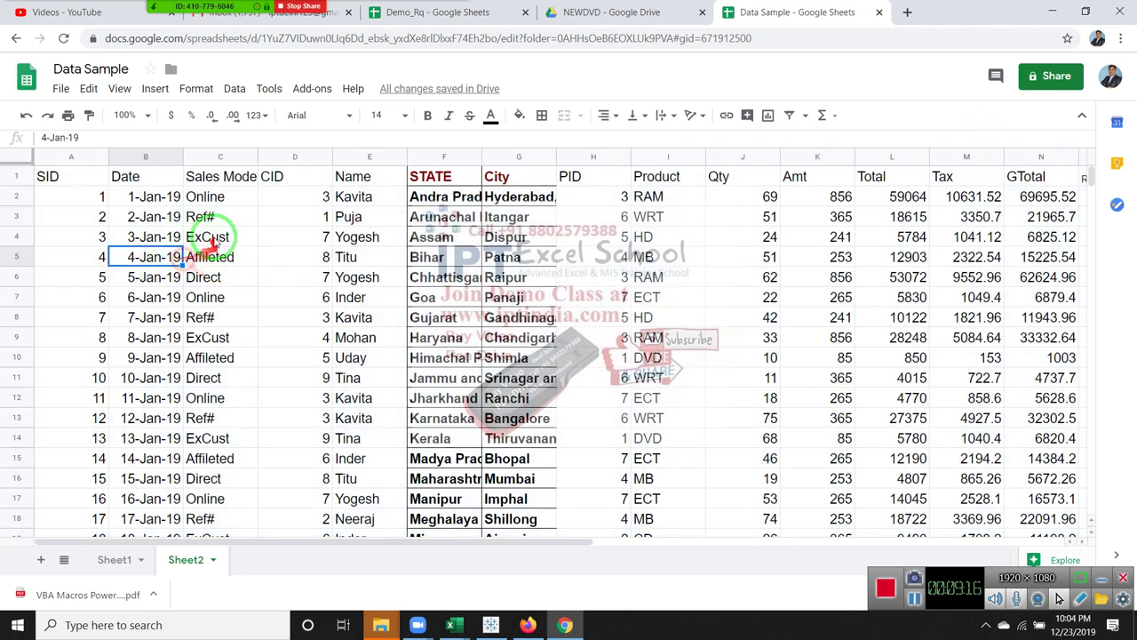
click(78, 176)
key(ctrl+a)
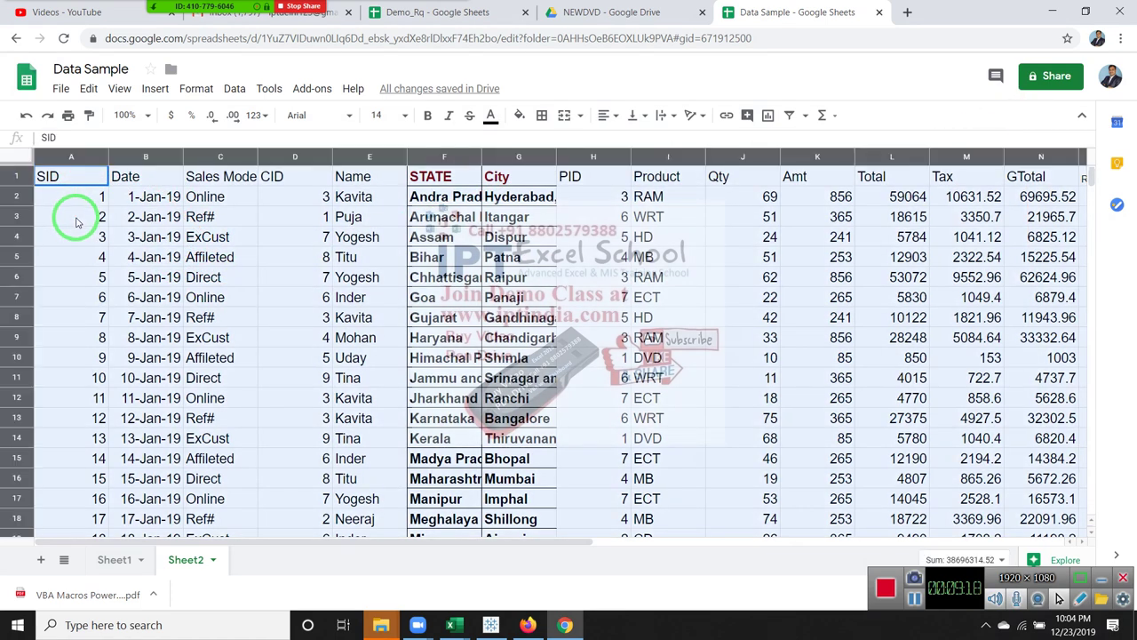
mouse_move(1093, 175)
mouse_down()
mouse_move(1092, 302)
mouse_move(1048, 132)
mouse_up()
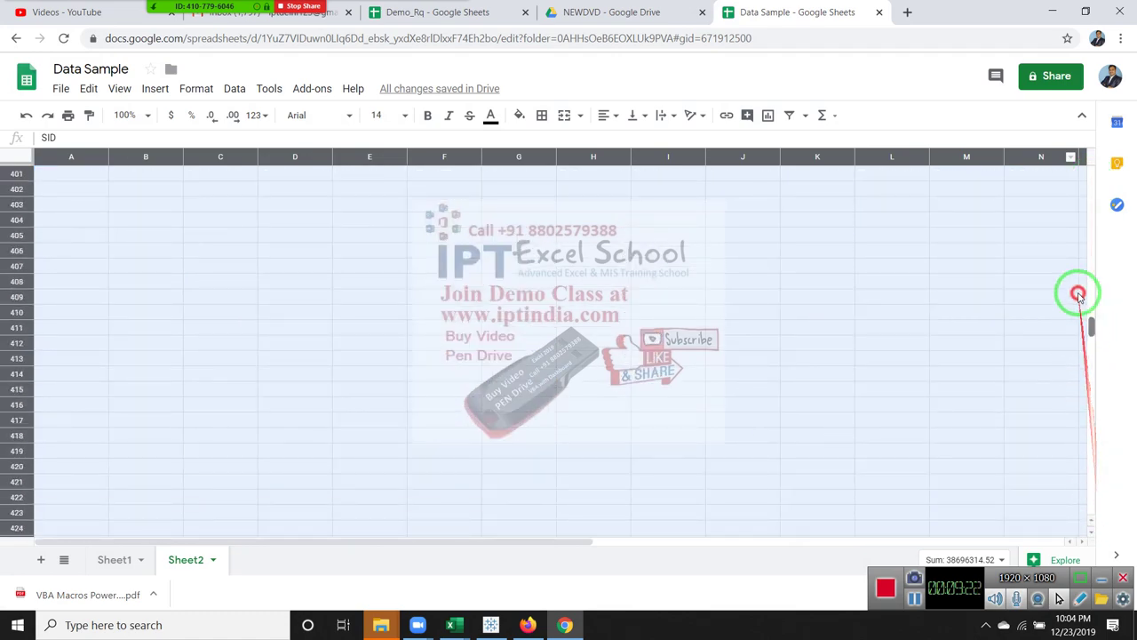
click(273, 281)
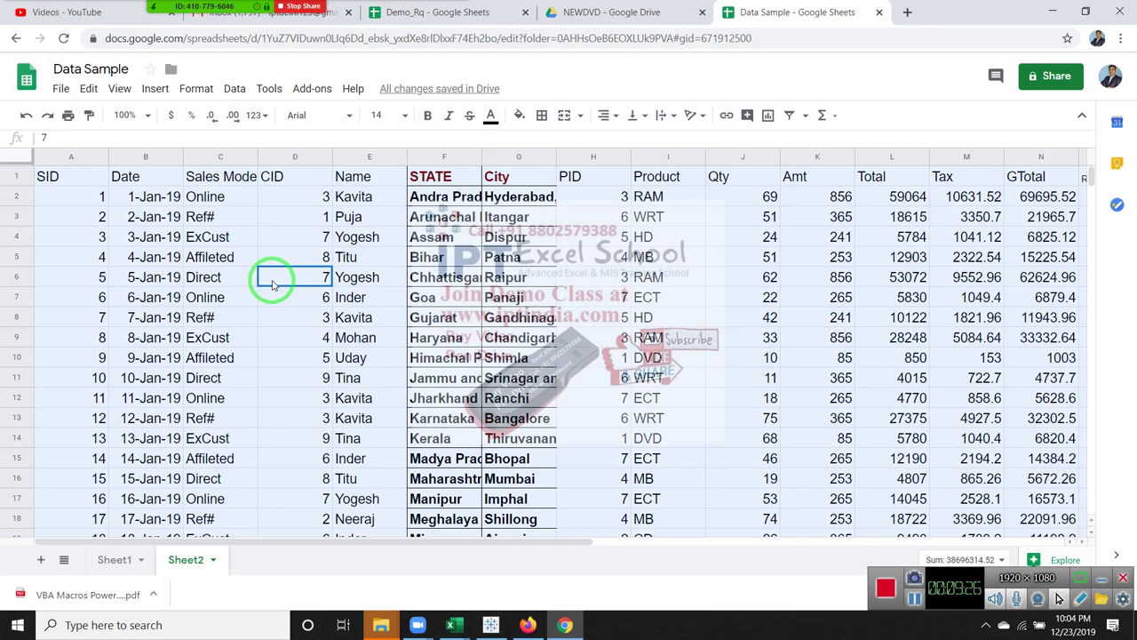
key(ctrl+a)
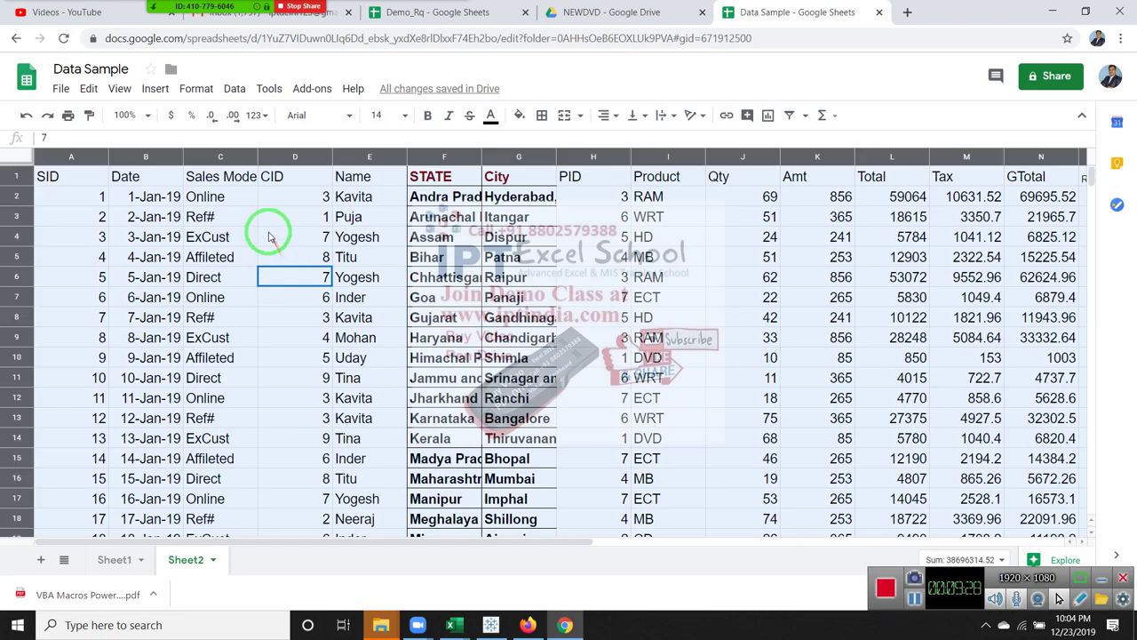
click(251, 200)
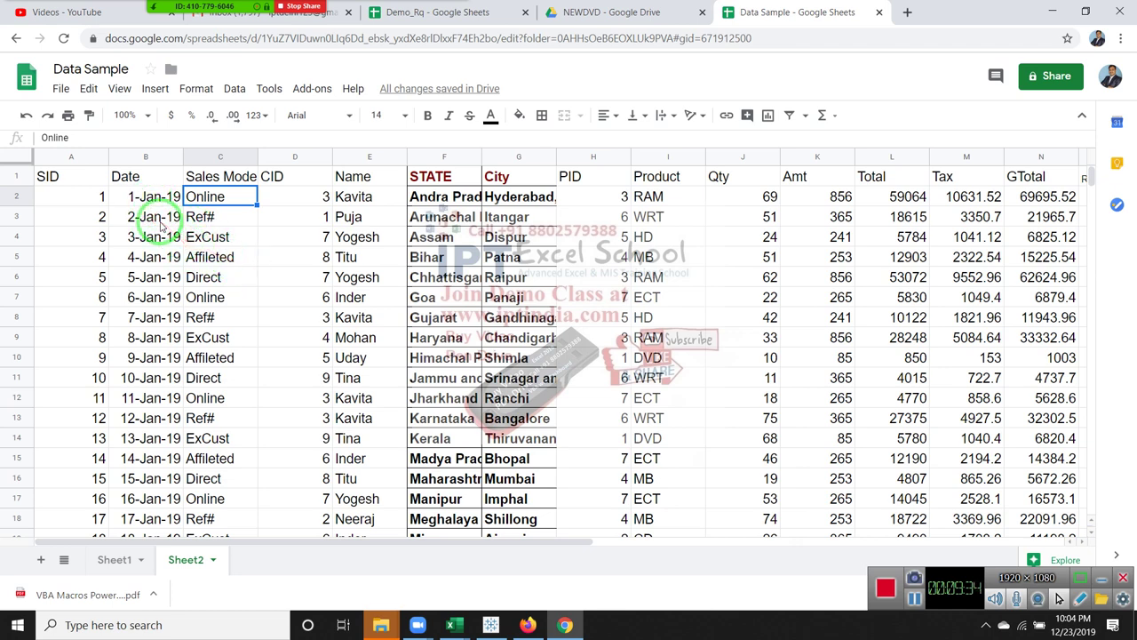
click(75, 183)
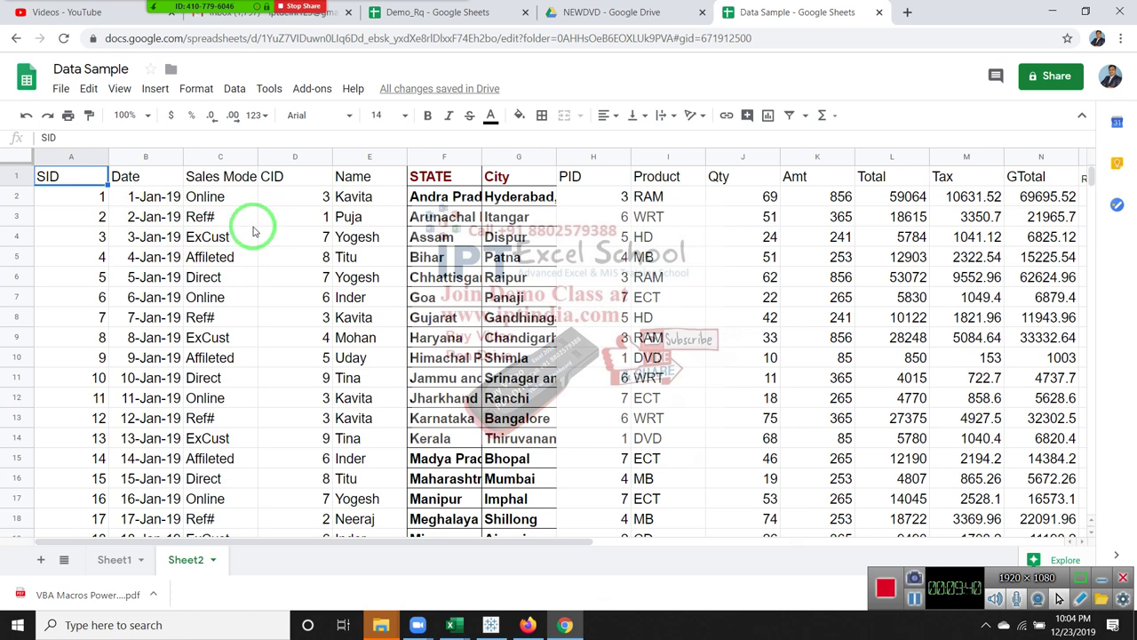
key(ctrl+Right)
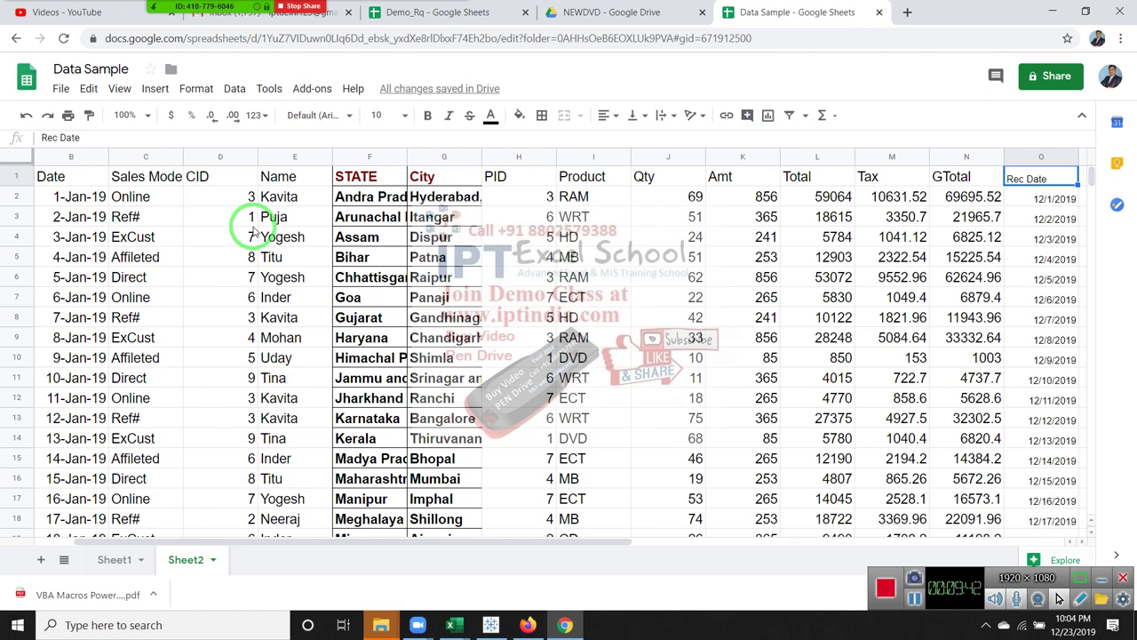
key(ctrl+Left)
key(ctrl+Down)
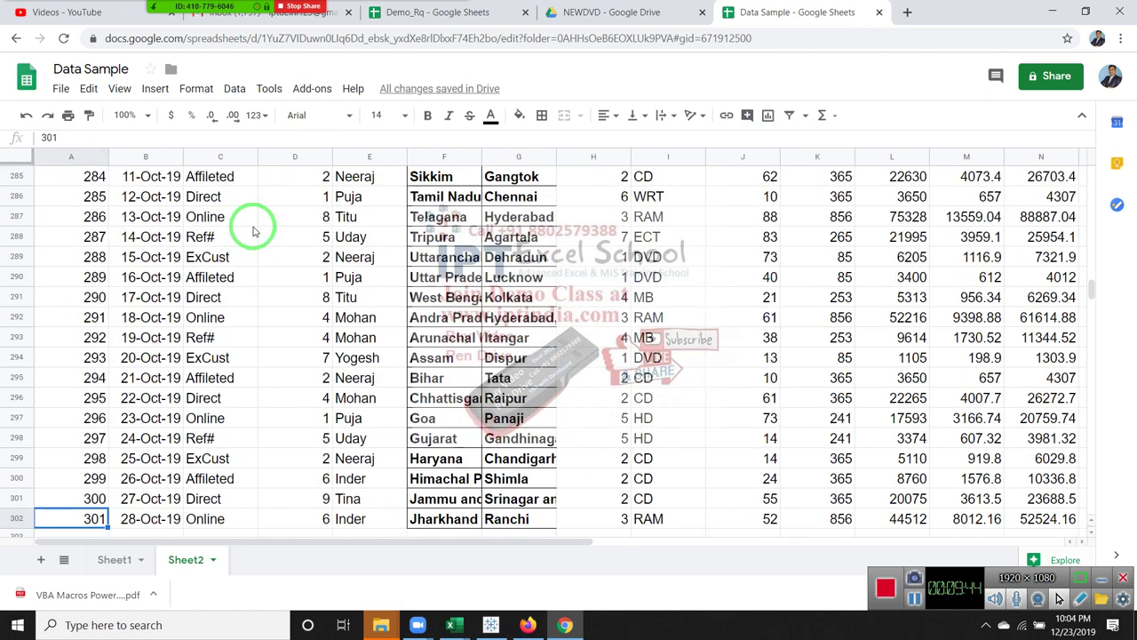
key(ctrl+Home)
key(ctrl+End)
key(ctrl+Home)
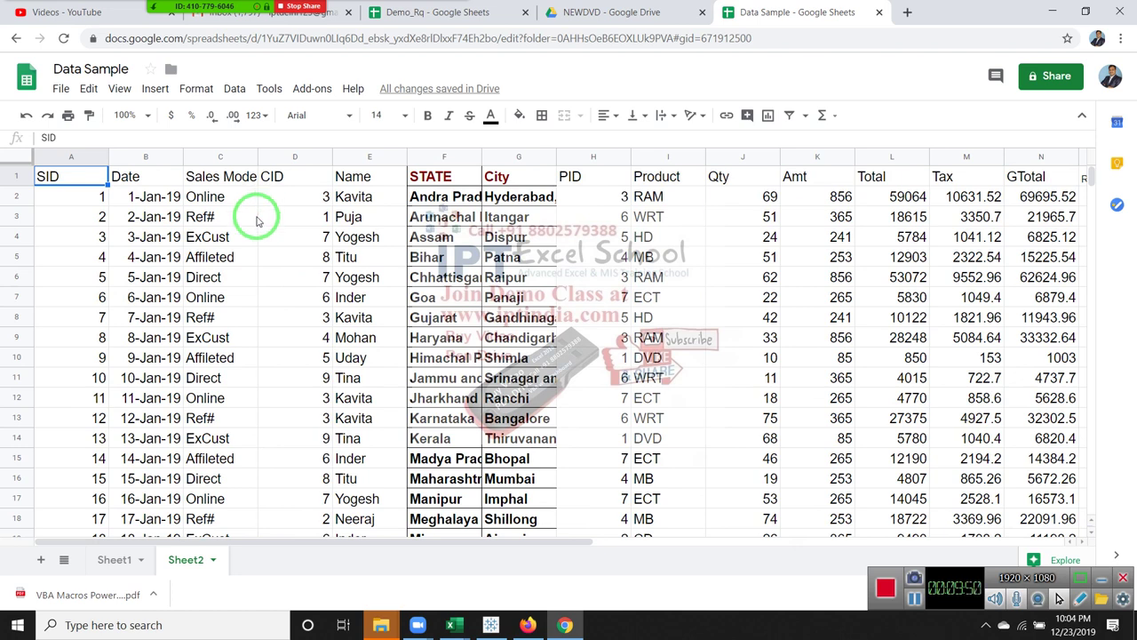
key(ctrl+shift+Right)
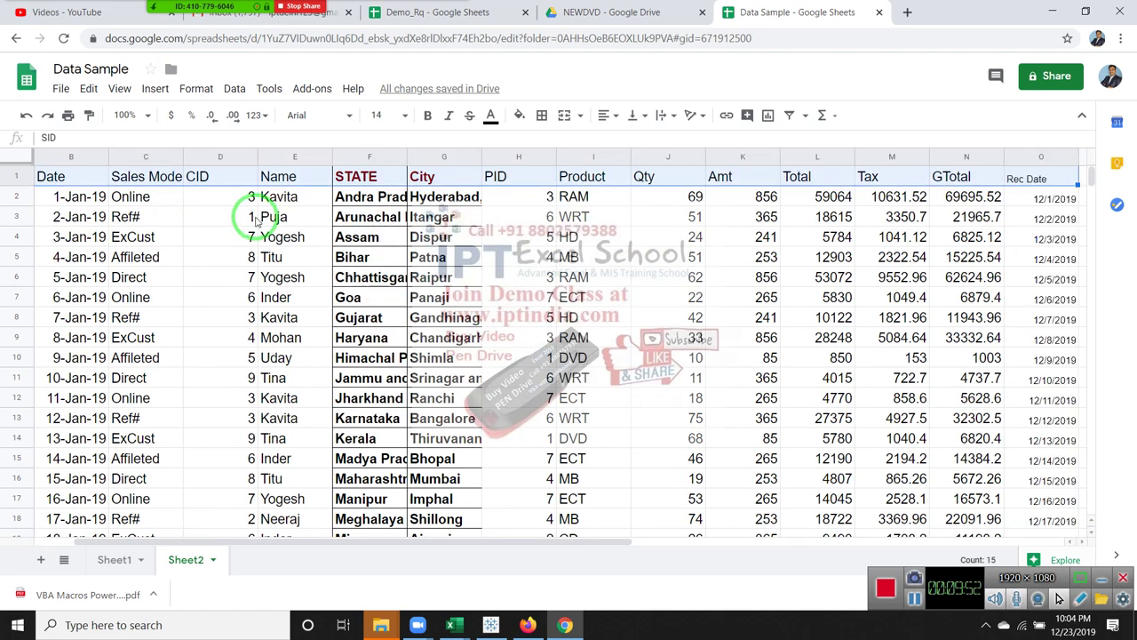
key(ctrl+shift+Down)
click(254, 222)
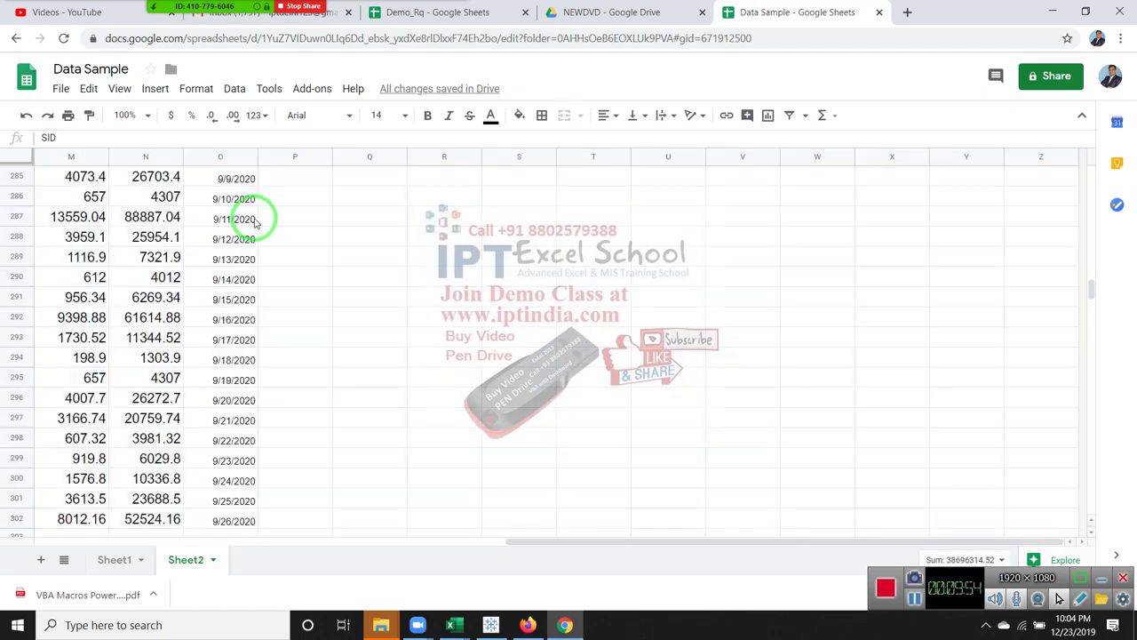
key(ctrl+Up)
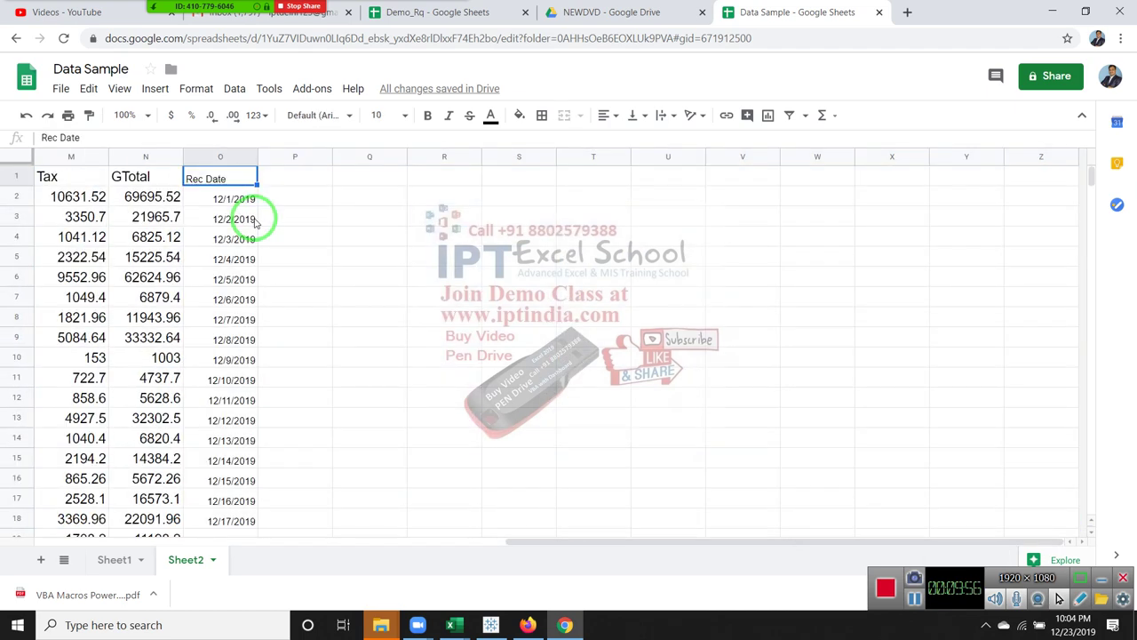
key(ctrl+shift+Left)
key(ctrl+shift+Down)
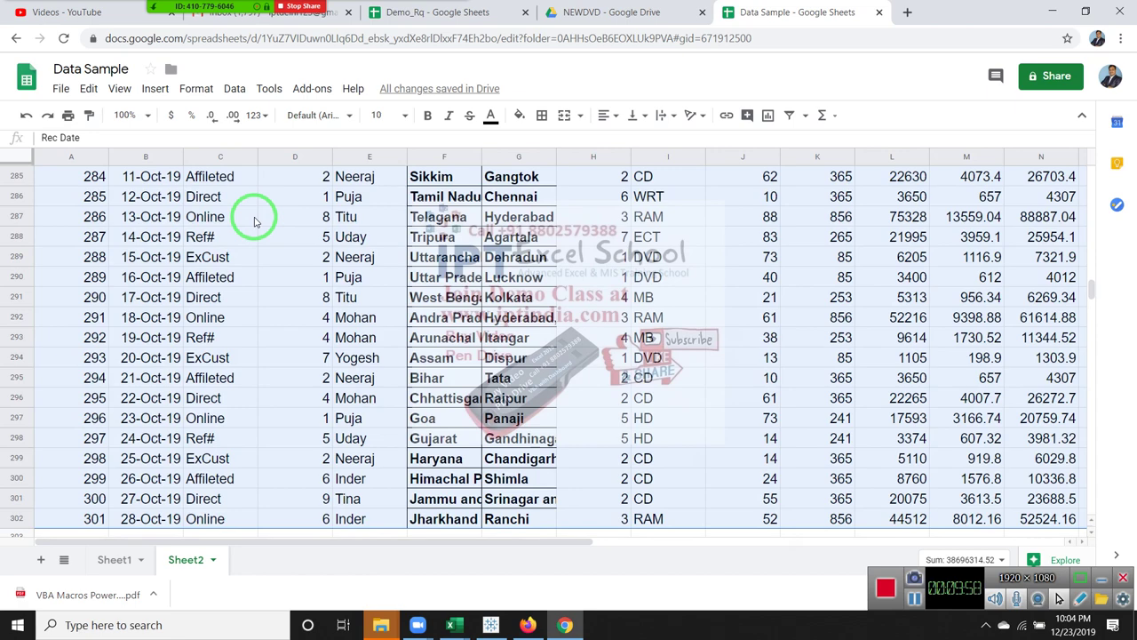
key(Left)
key(ctrl+Left)
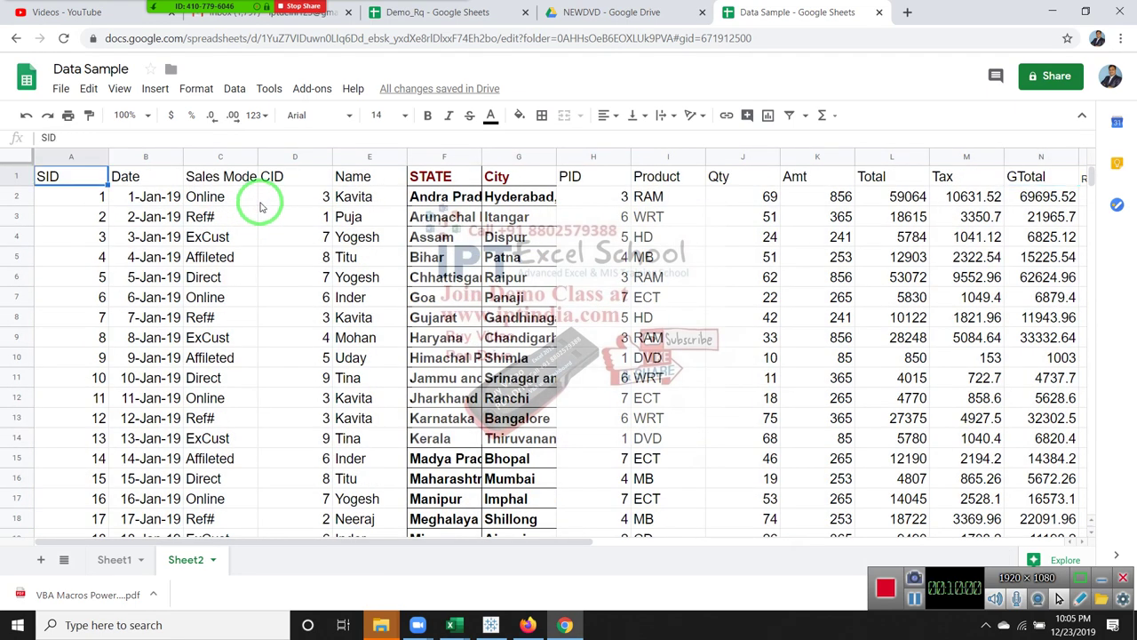
key(ctrl+Right)
key(ctrl+Left)
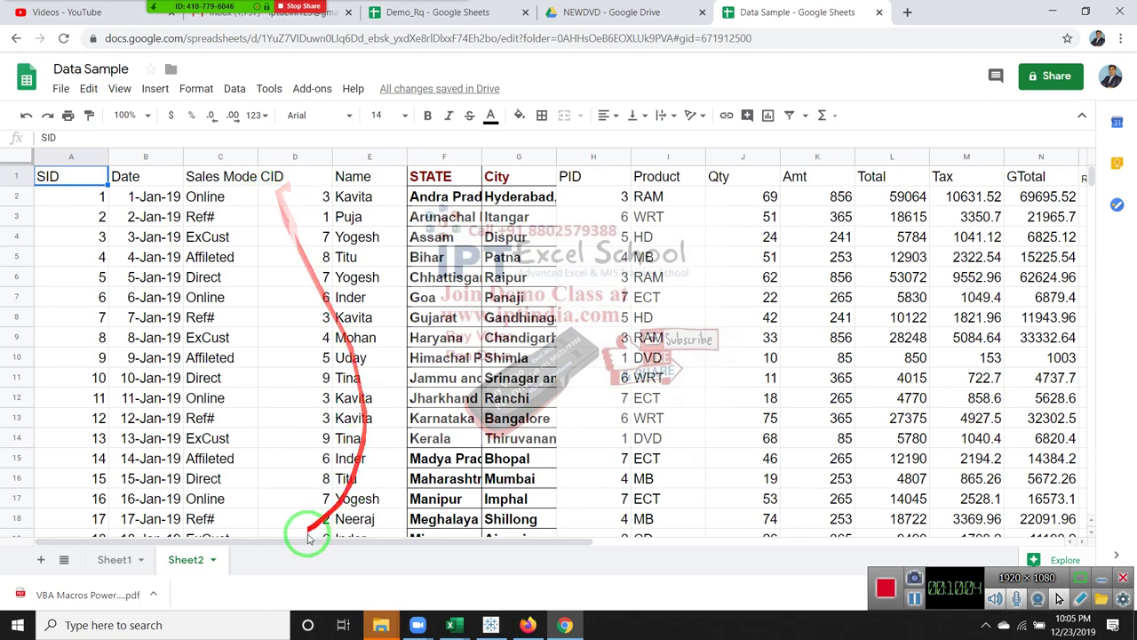
scroll(356, 360, down, 3)
scroll(356, 359, up, 3)
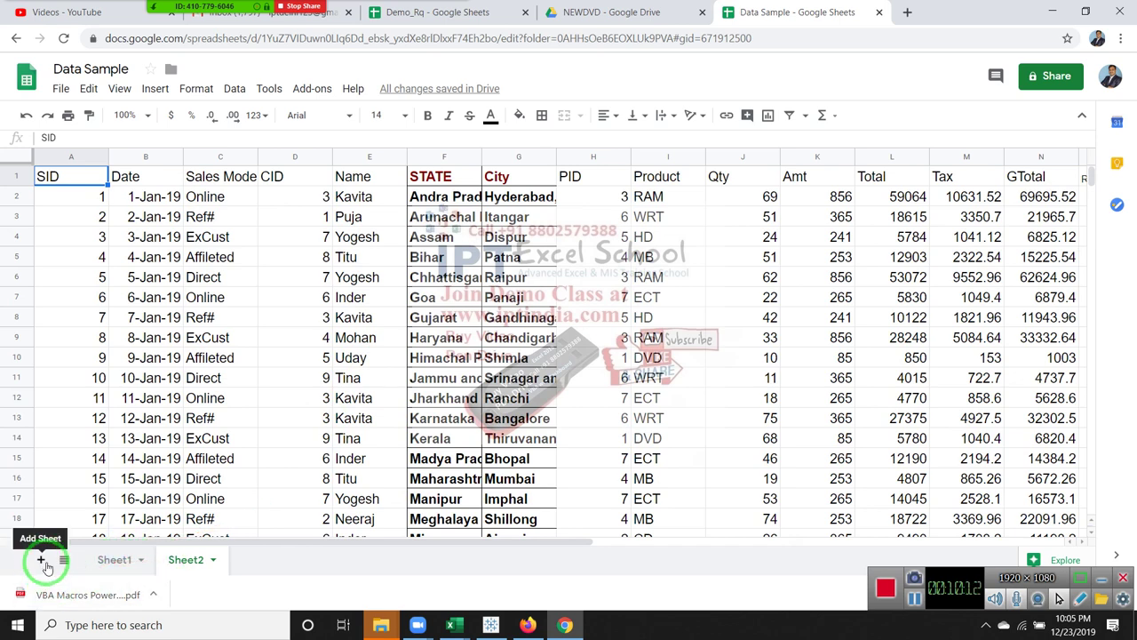
Step: Close the meeting participants window and rename the Sheet1 tab to 12/12
click(106, 561)
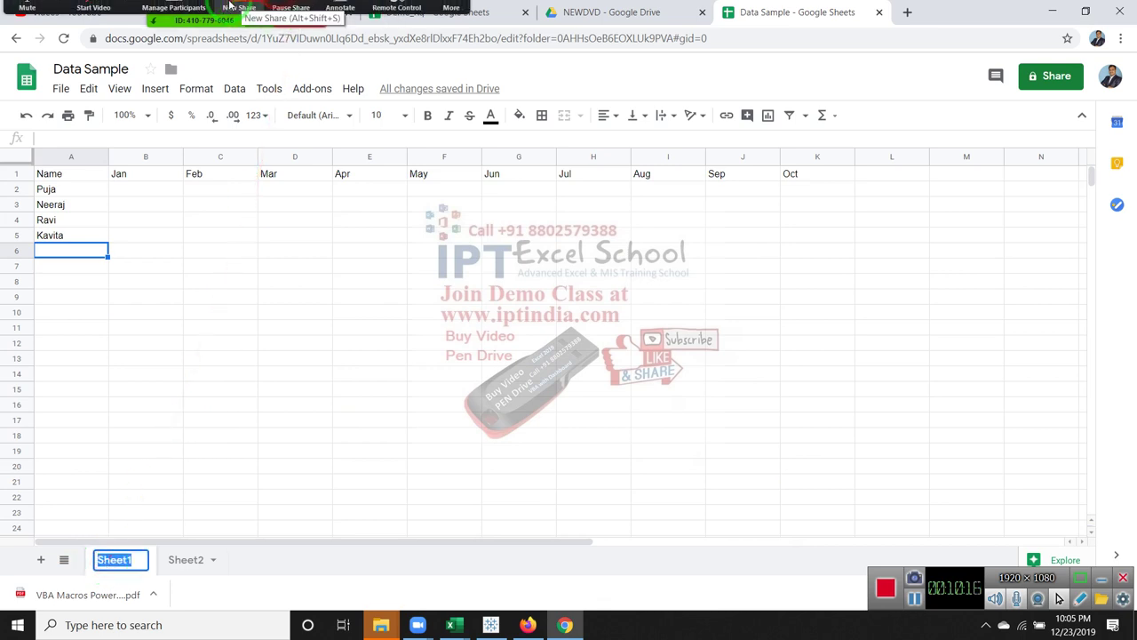
click(190, 11)
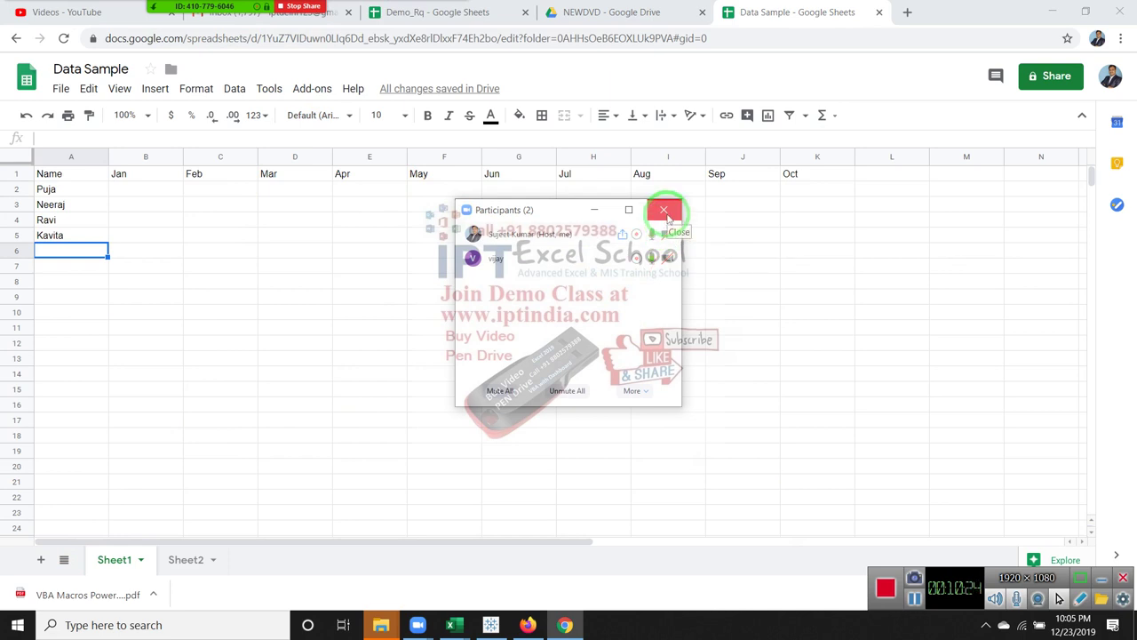
click(665, 215)
click(271, 404)
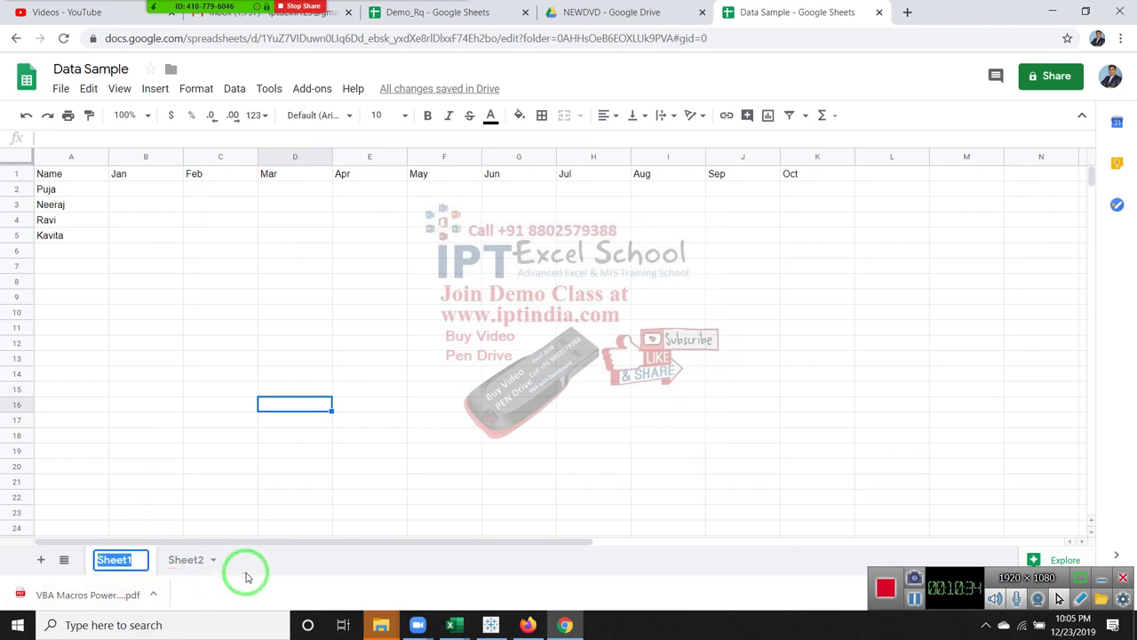
text(12/12)
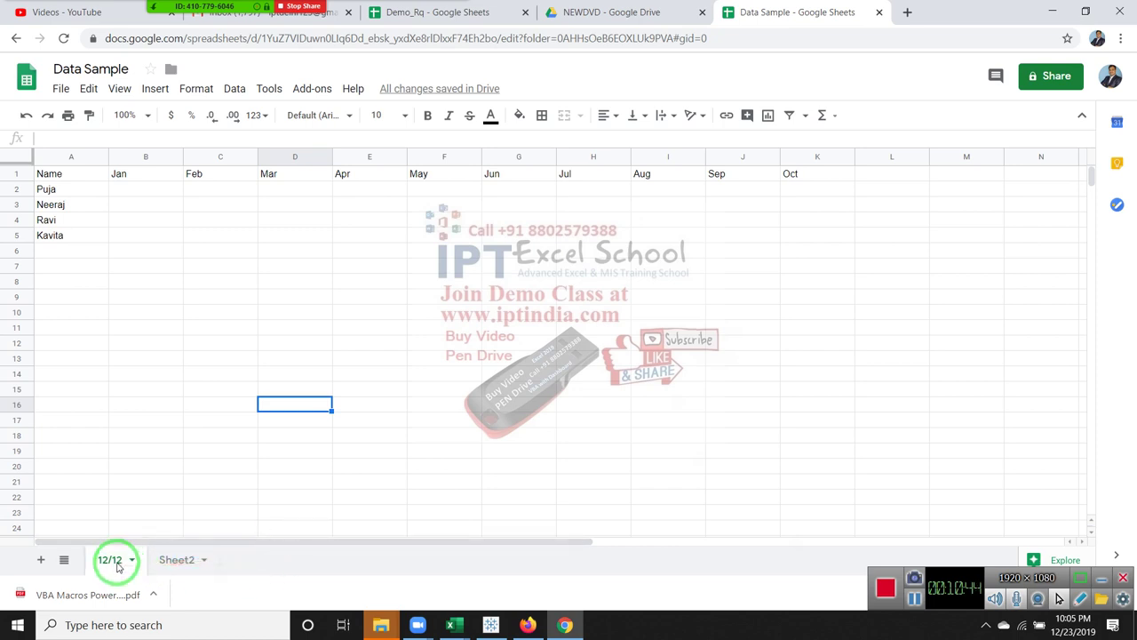
Step: Open and close the All Sheets list to review the workbook's sheets
click(66, 560)
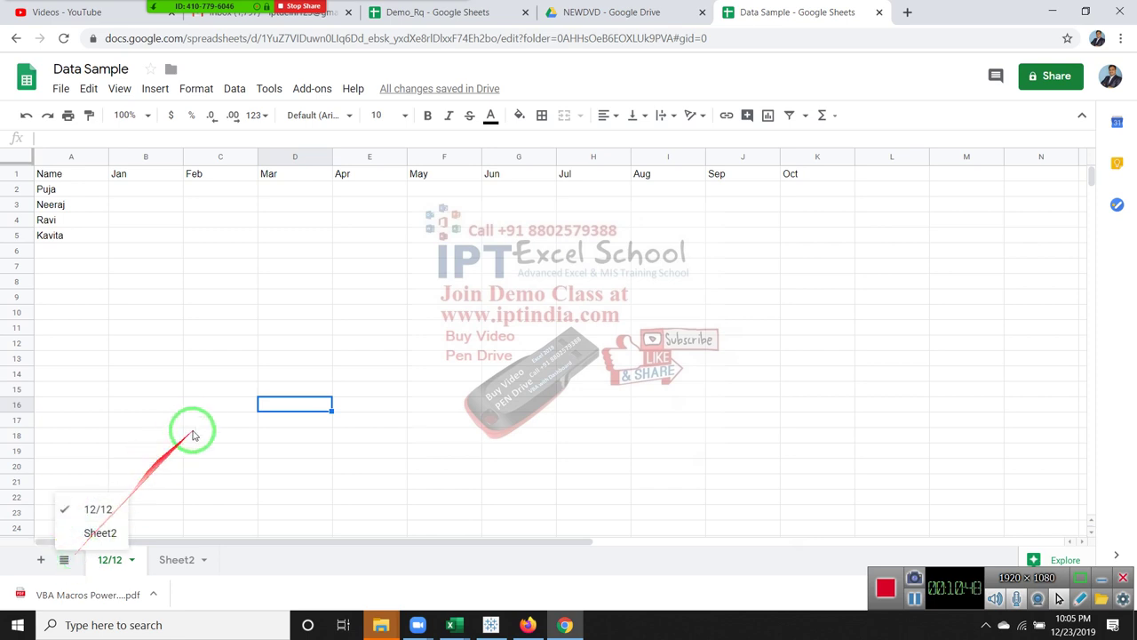
click(213, 419)
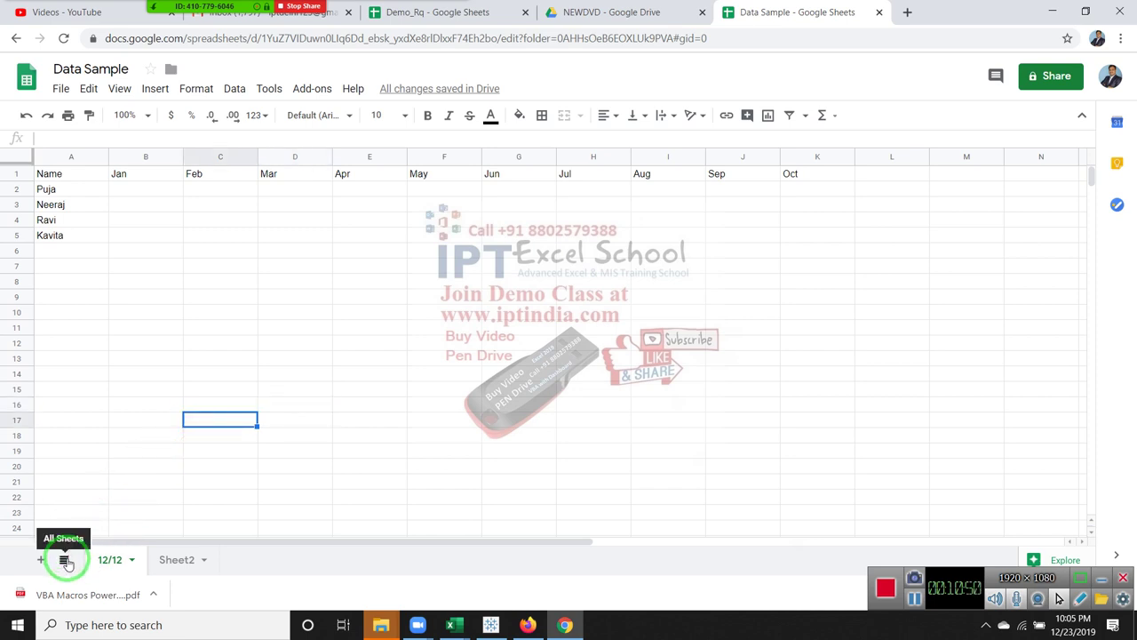
click(65, 560)
click(216, 481)
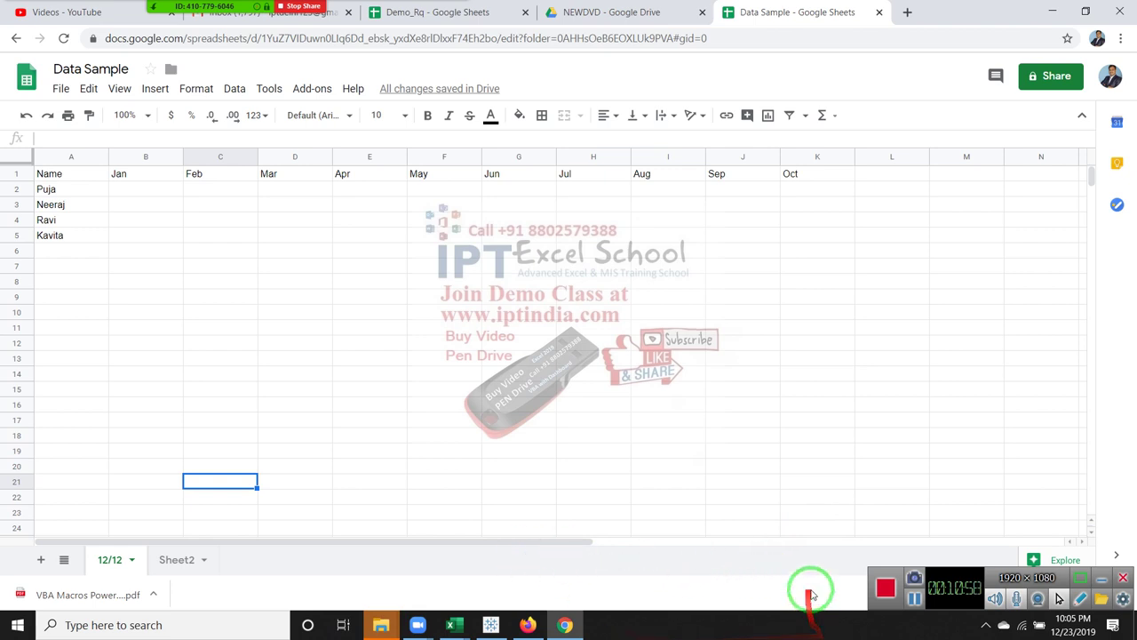
Step: Use the All Sheets list to switch to Sheet2's sales data
click(63, 559)
click(75, 533)
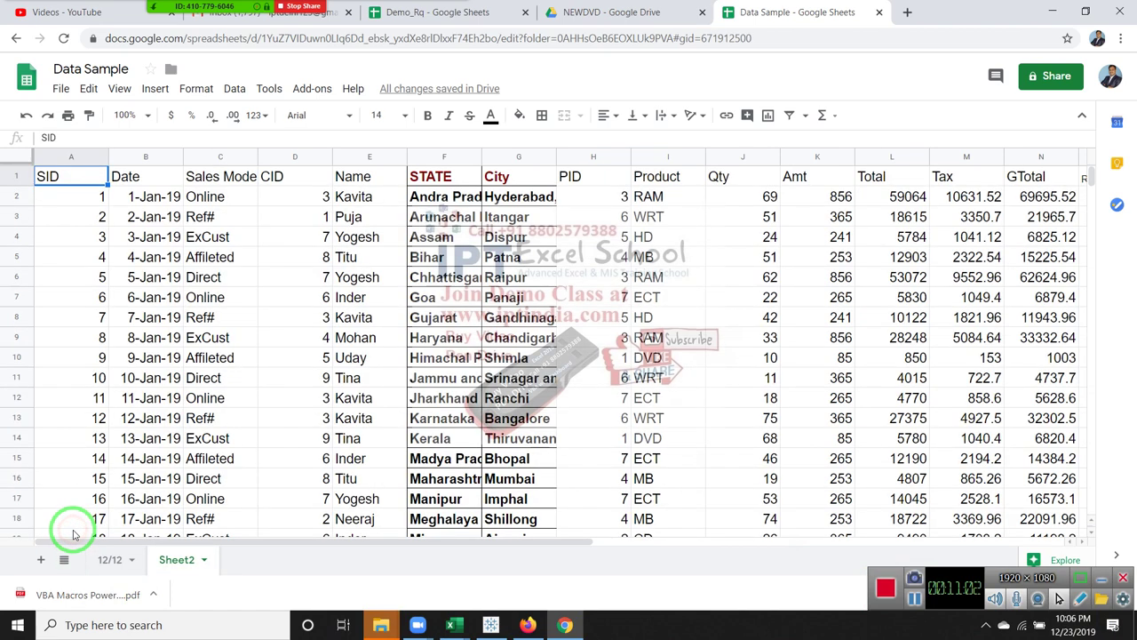
click(63, 559)
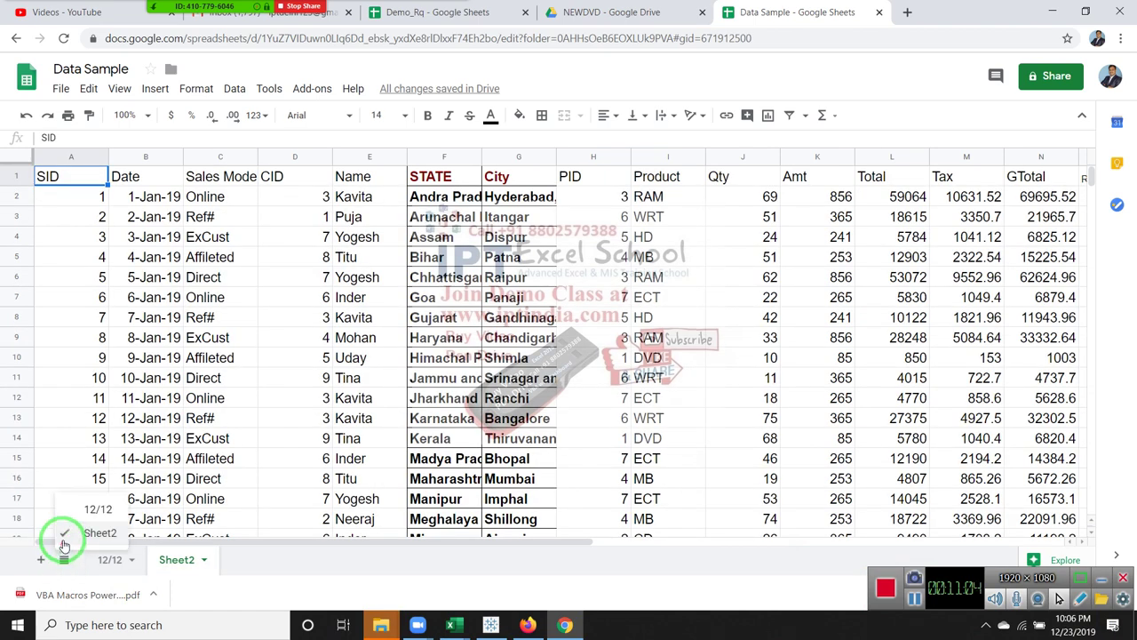
click(64, 560)
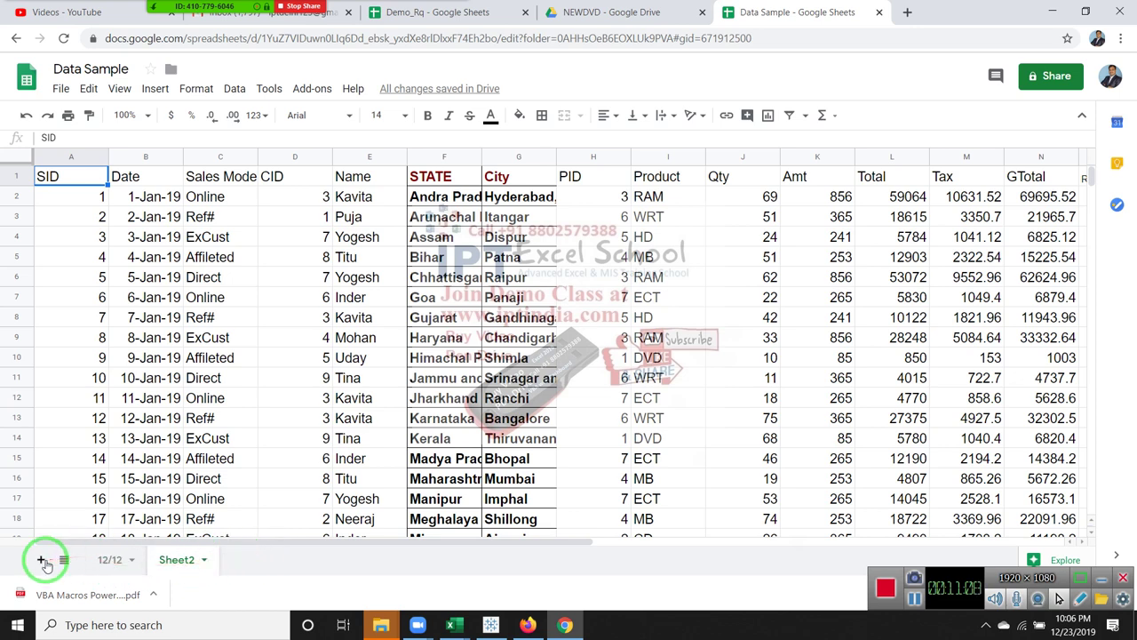
Step: Add several new blank sheets to the Data Sample workbook
click(42, 561)
click(41, 560)
click(42, 561)
click(42, 561)
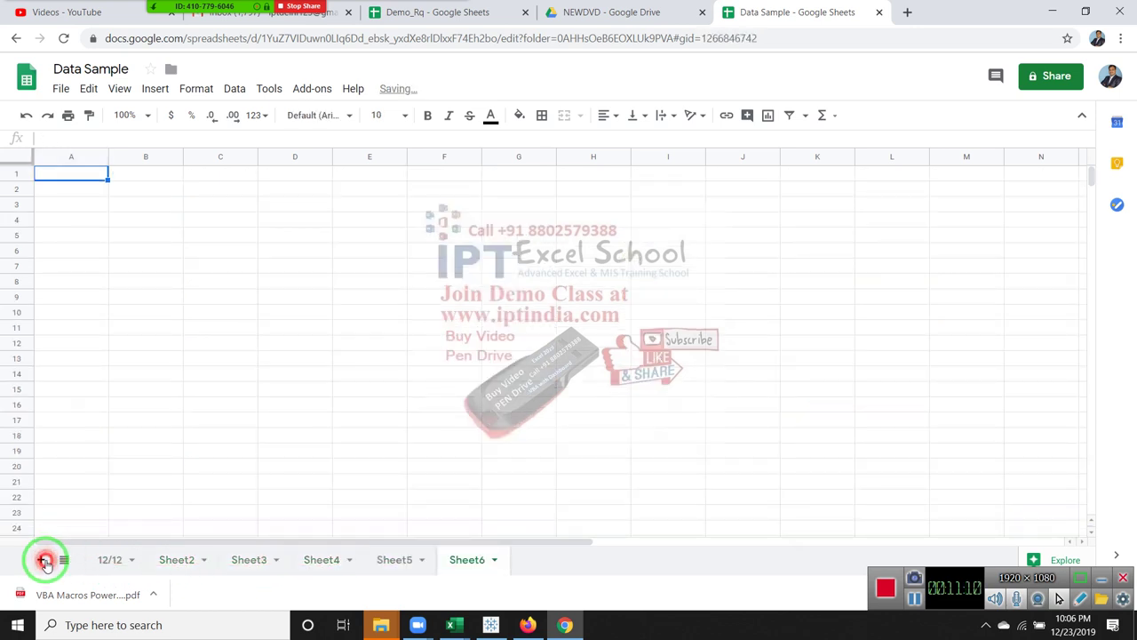
click(42, 561)
click(42, 560)
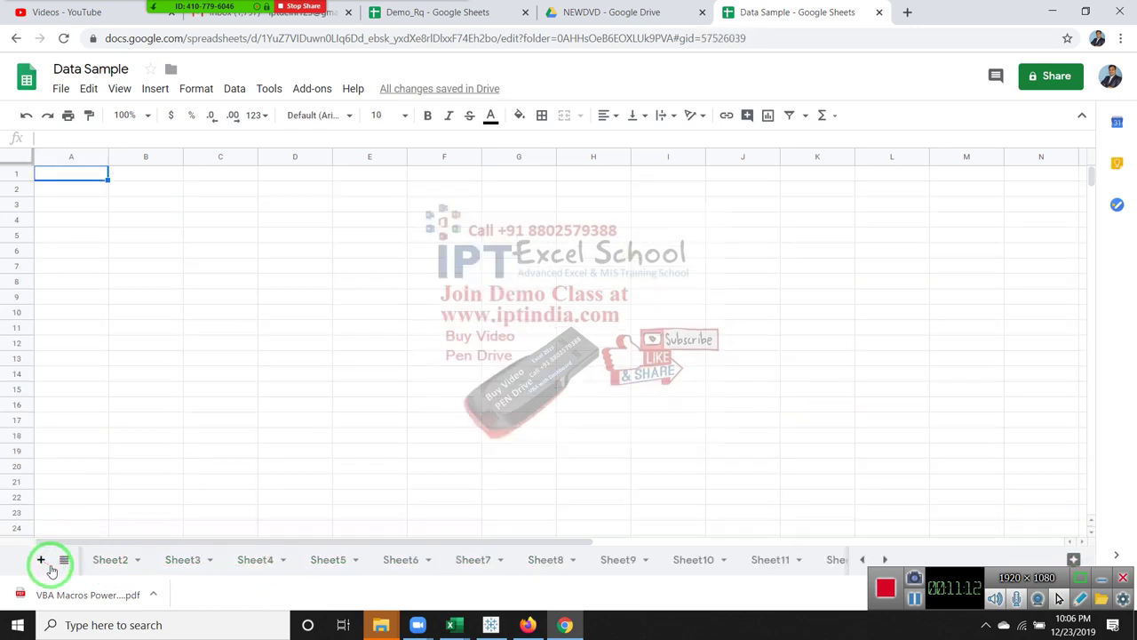
Step: Check the 12/12 sheet from the All Sheets list, then return to Sheet2
click(64, 560)
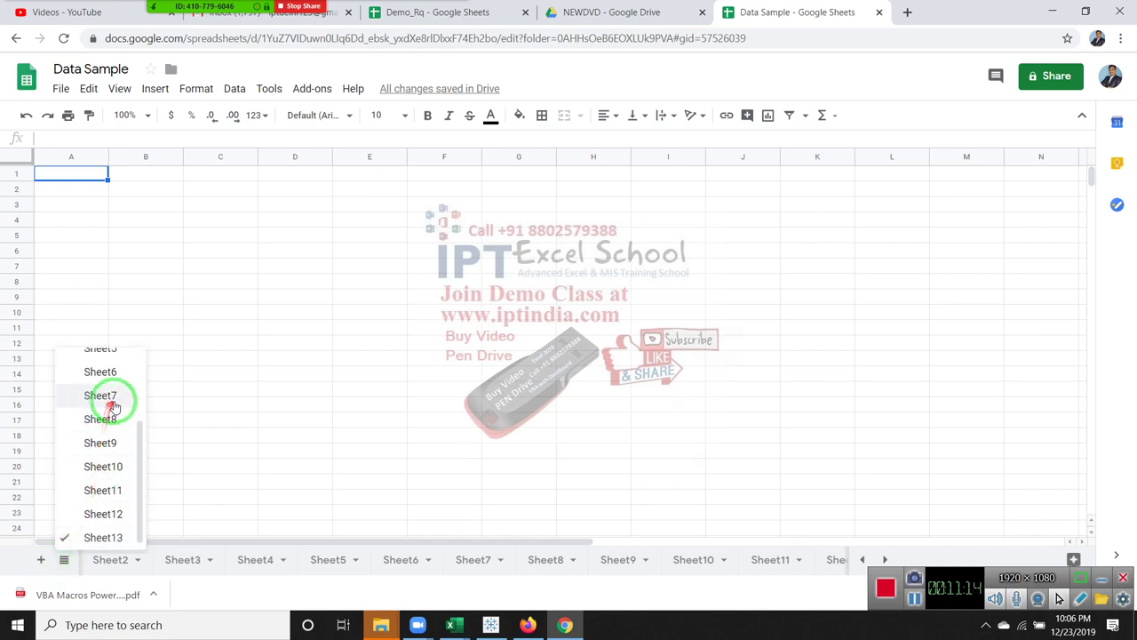
drag(139, 432, 141, 351)
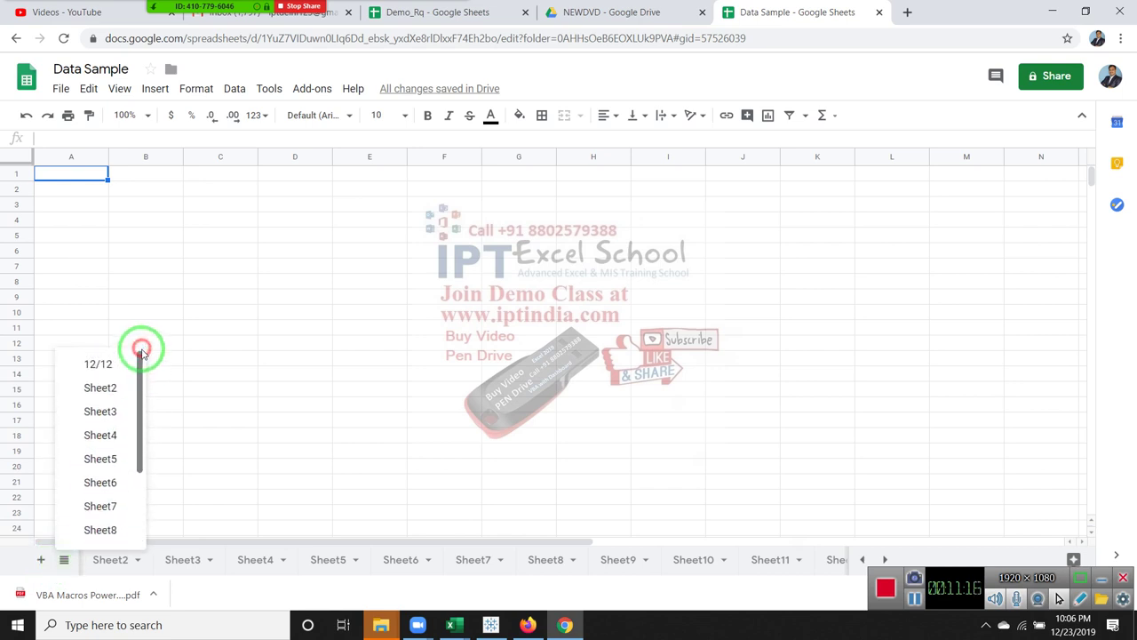
click(120, 361)
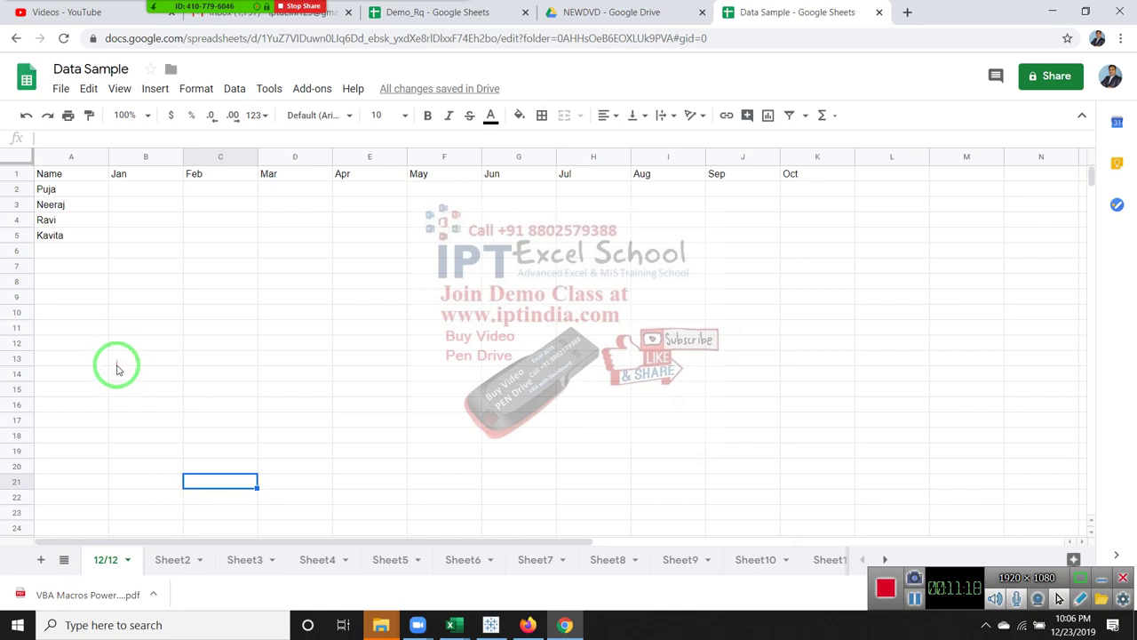
click(161, 559)
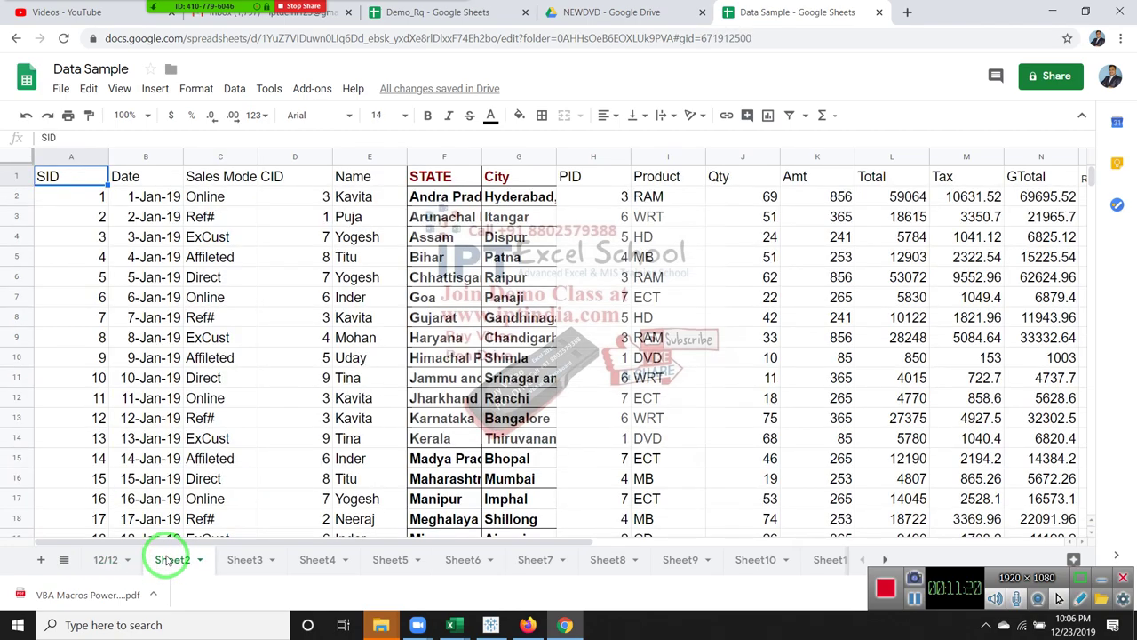
scroll(147, 298, down, 5)
scroll(151, 306, up, 5)
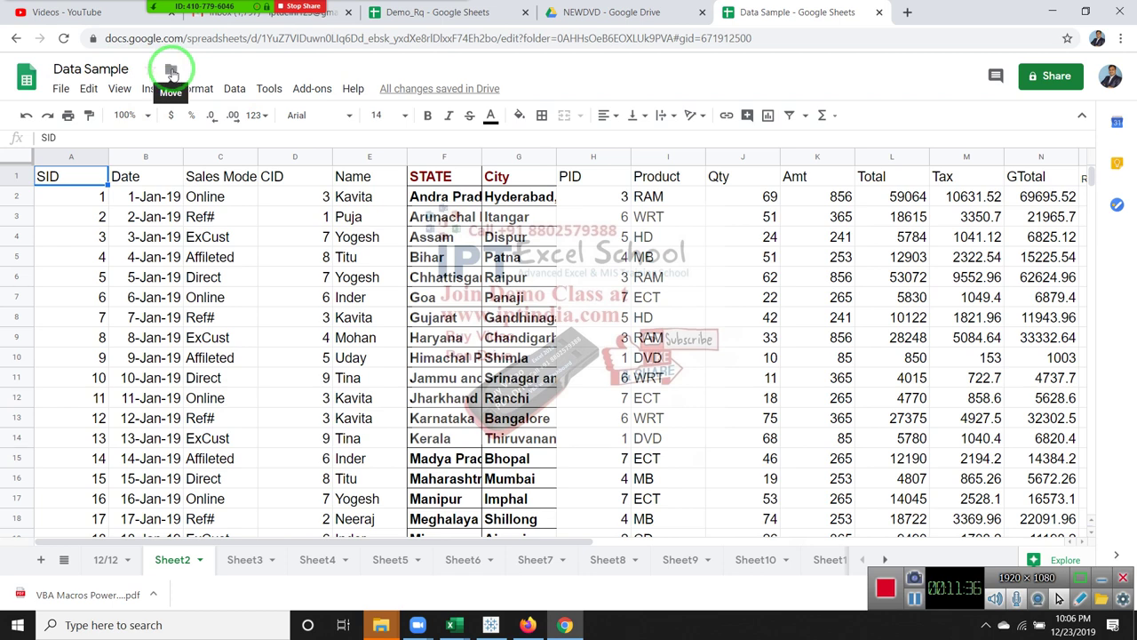
Step: Create a new folder named Google Sheet Classes in the NEWDVD Drive folder
click(678, 8)
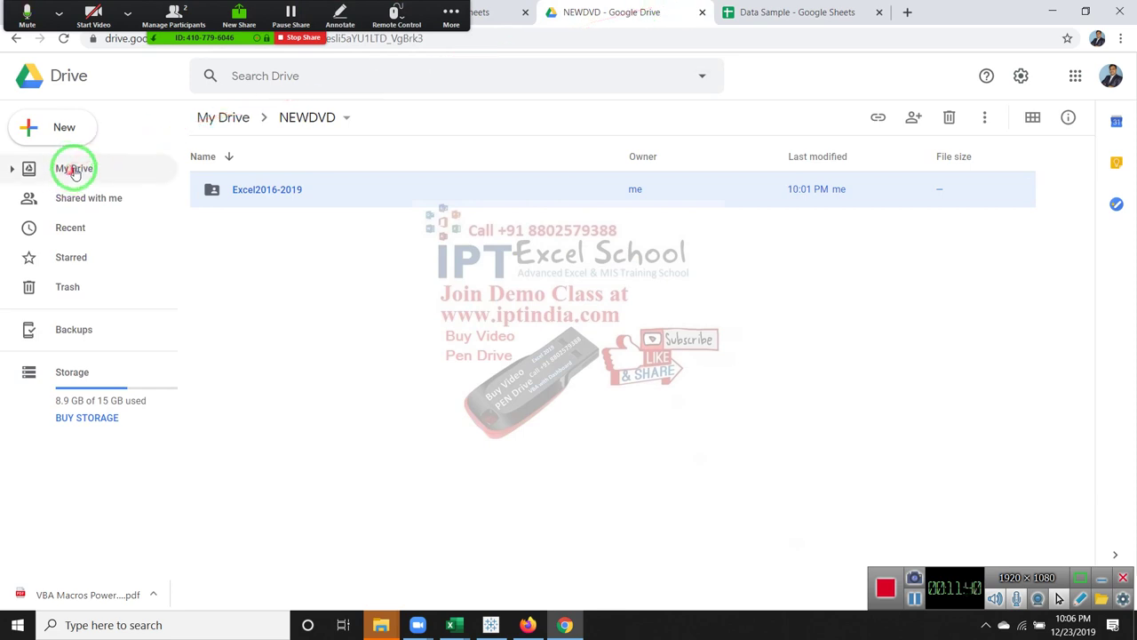
click(64, 132)
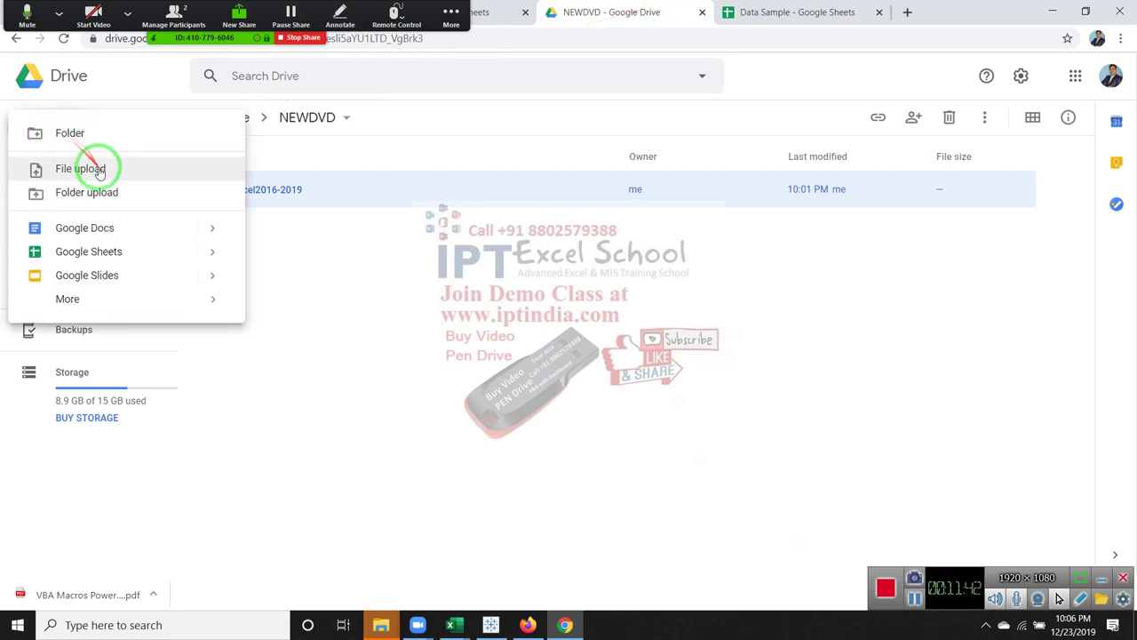
click(75, 133)
text(Google Sheet Classes)
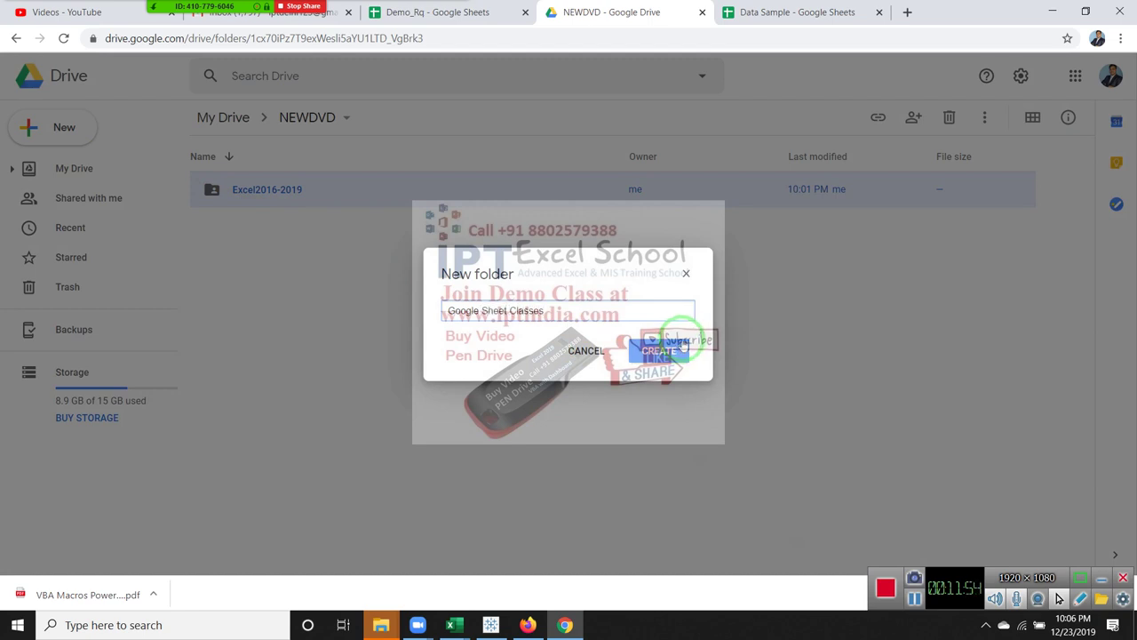
click(664, 353)
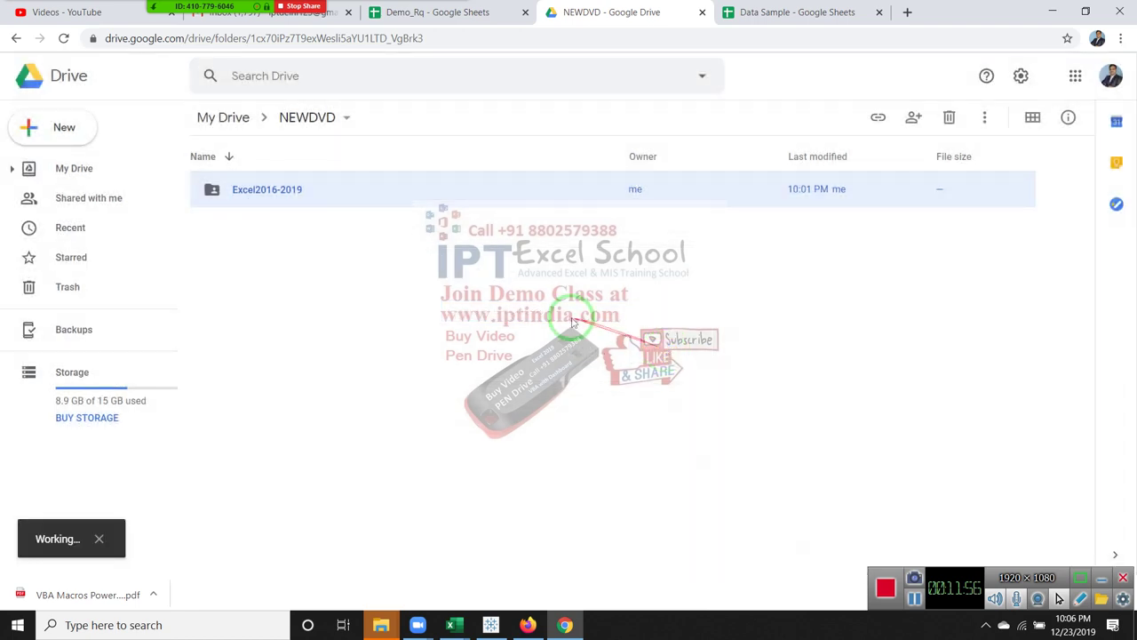
mouse_move(446, 461)
mouse_down()
mouse_move(491, 397)
mouse_move(331, 193)
mouse_up()
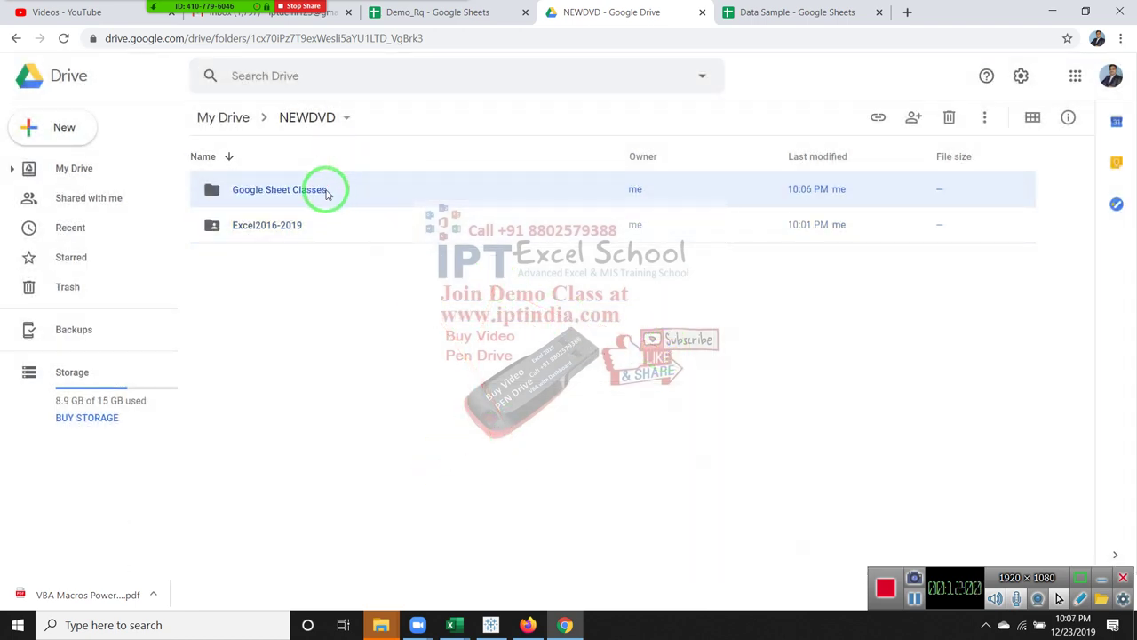
drag(258, 188, 417, 187)
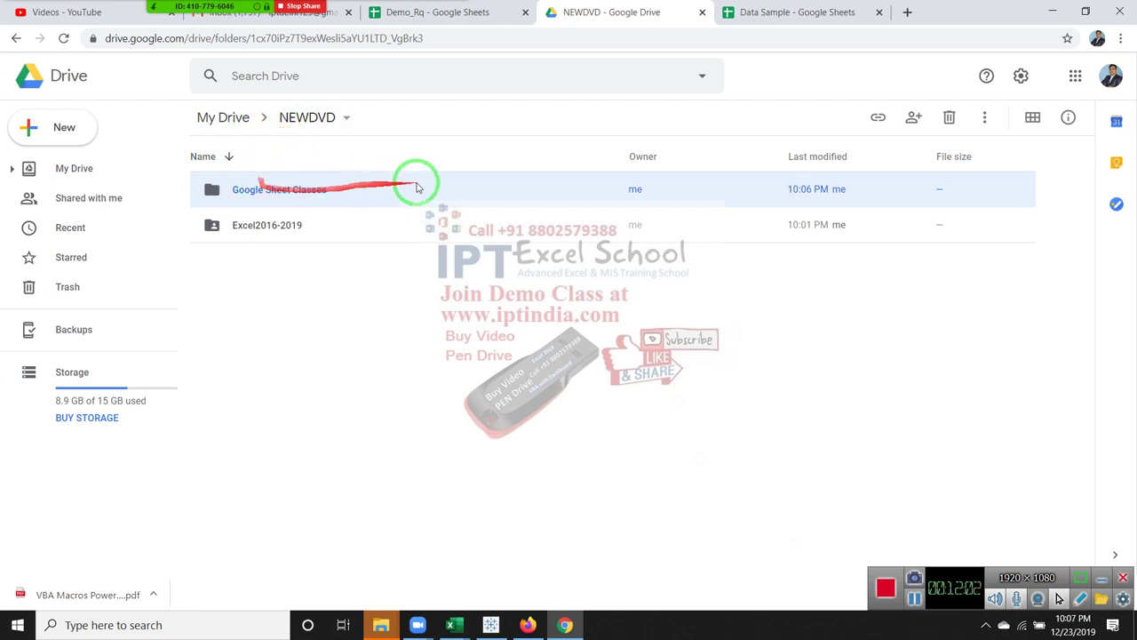
mouse_move(527, 187)
mouse_down()
mouse_move(294, 116)
mouse_move(980, 124)
mouse_up()
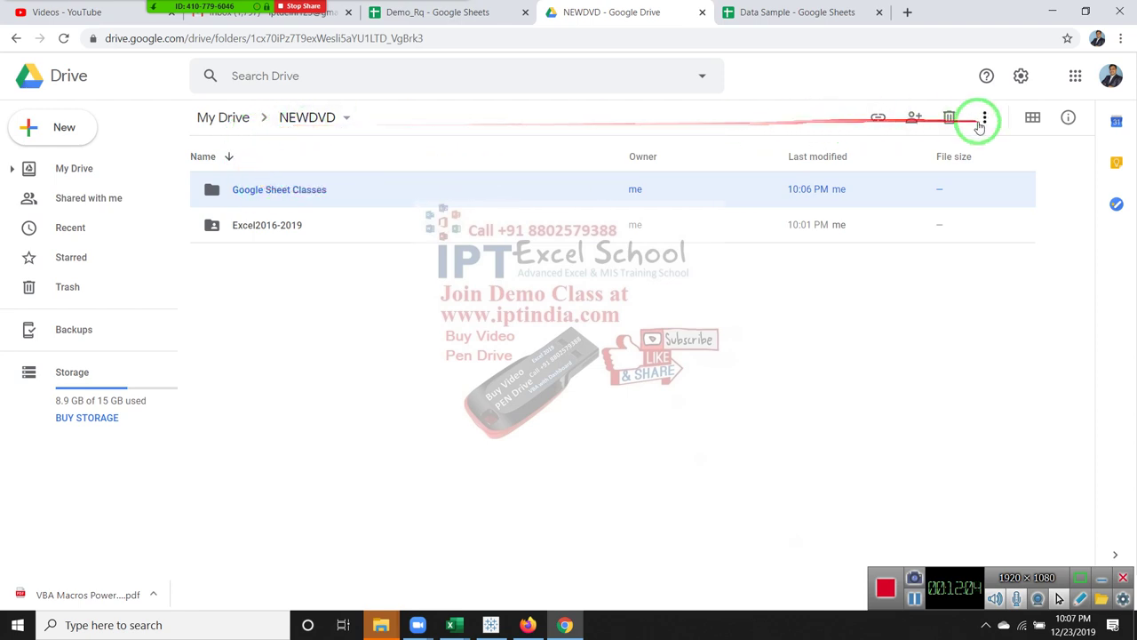
Step: Move the Google Sheet Classes folder out of NEWDVD into My Drive
click(598, 191)
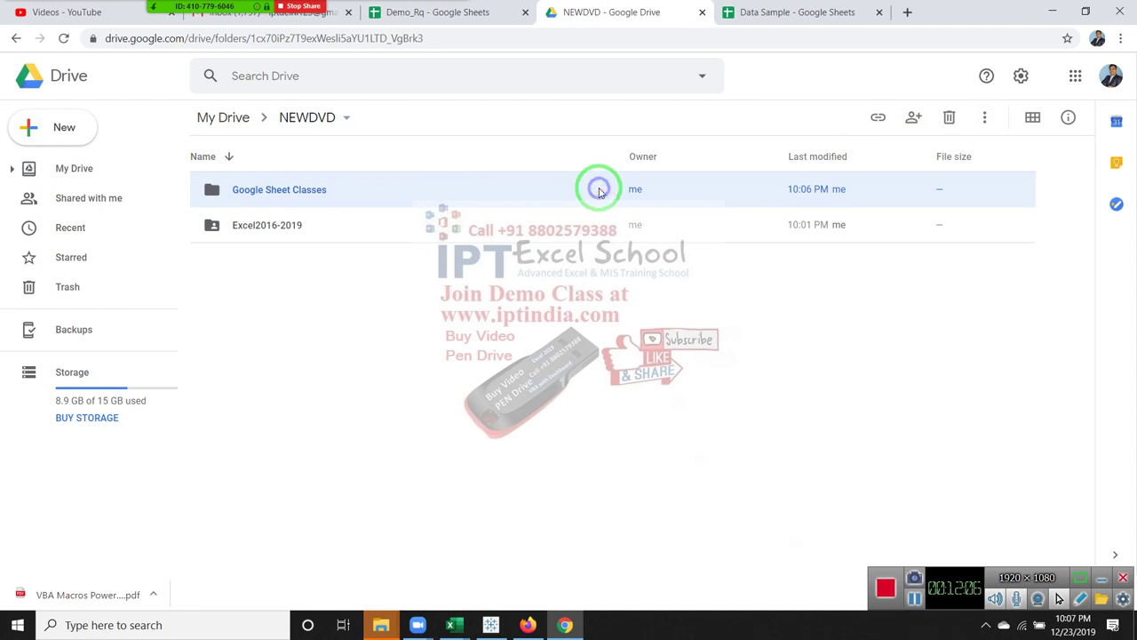
right_click(599, 191)
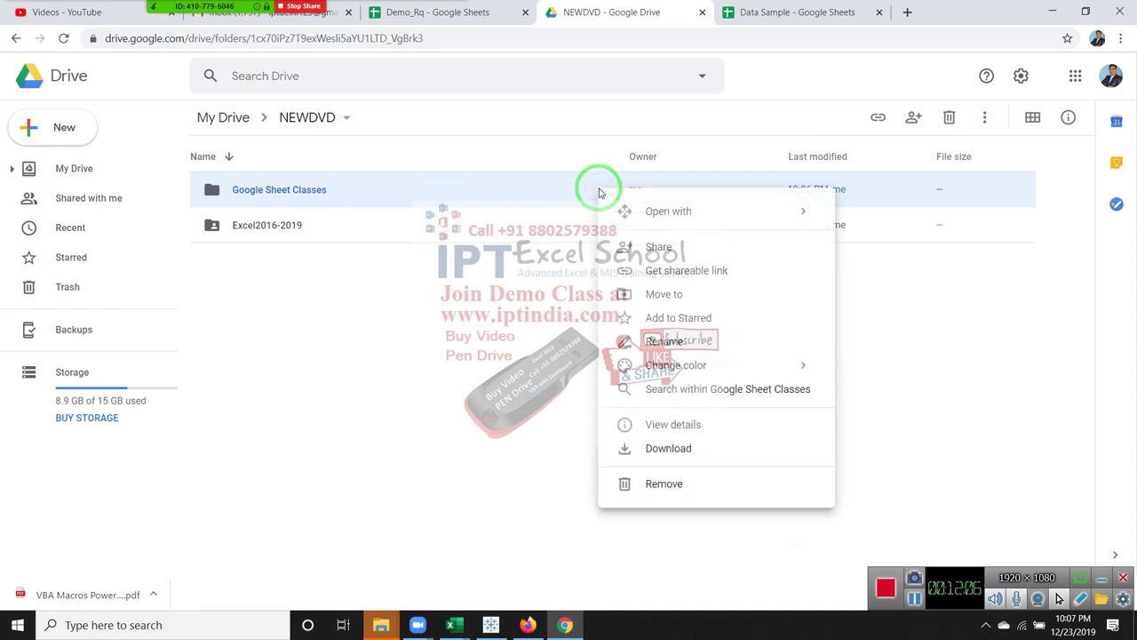
click(702, 306)
drag(698, 299, 407, 286)
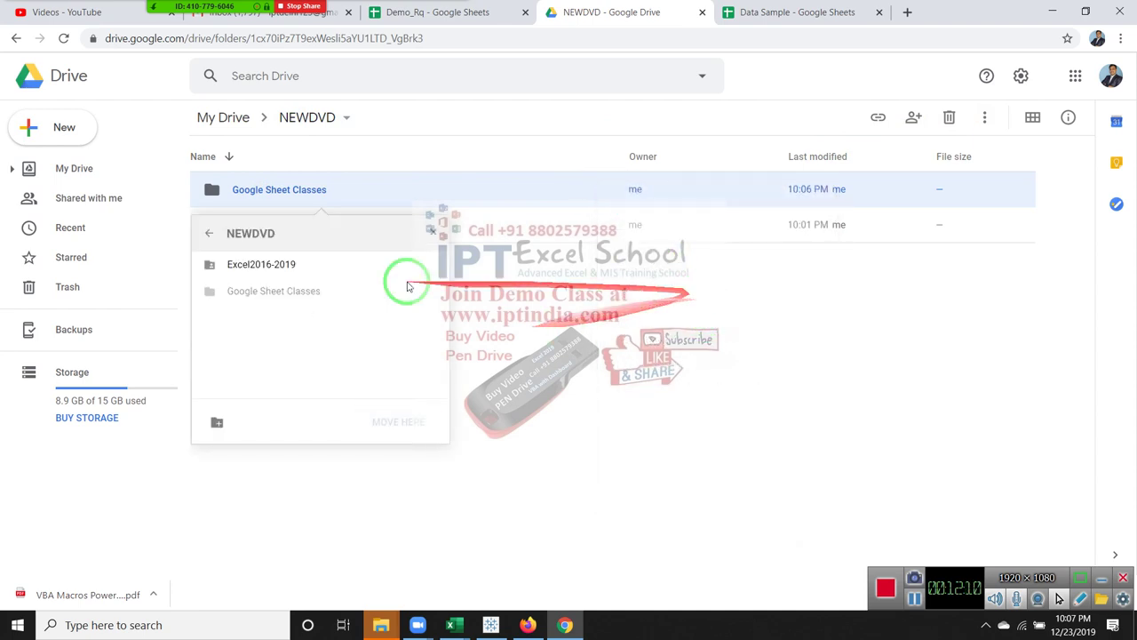
click(210, 234)
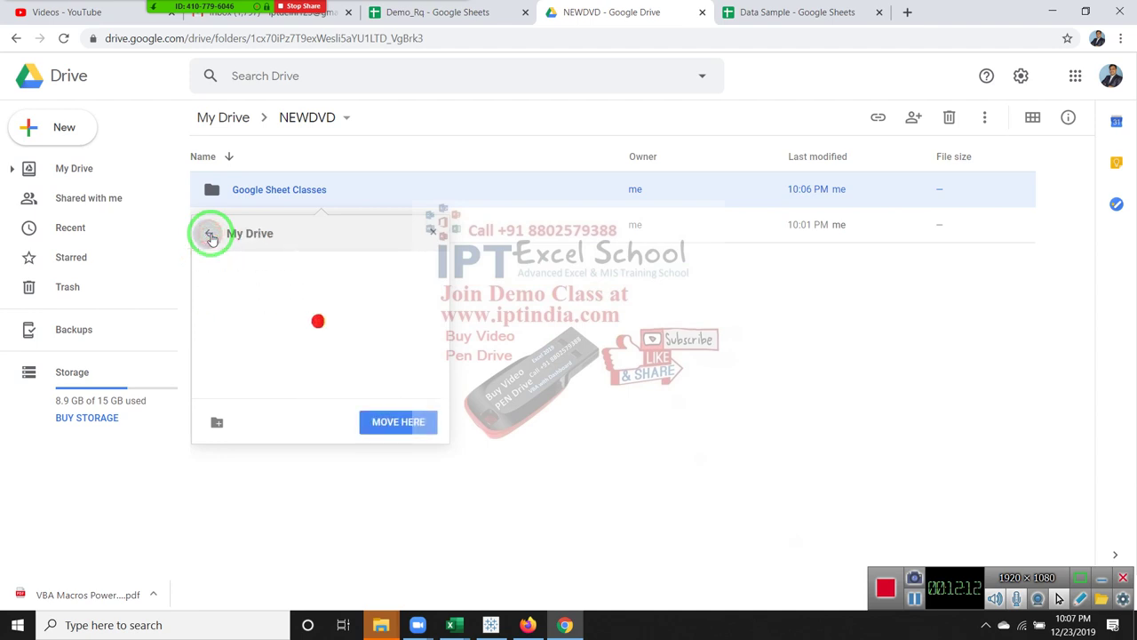
click(398, 421)
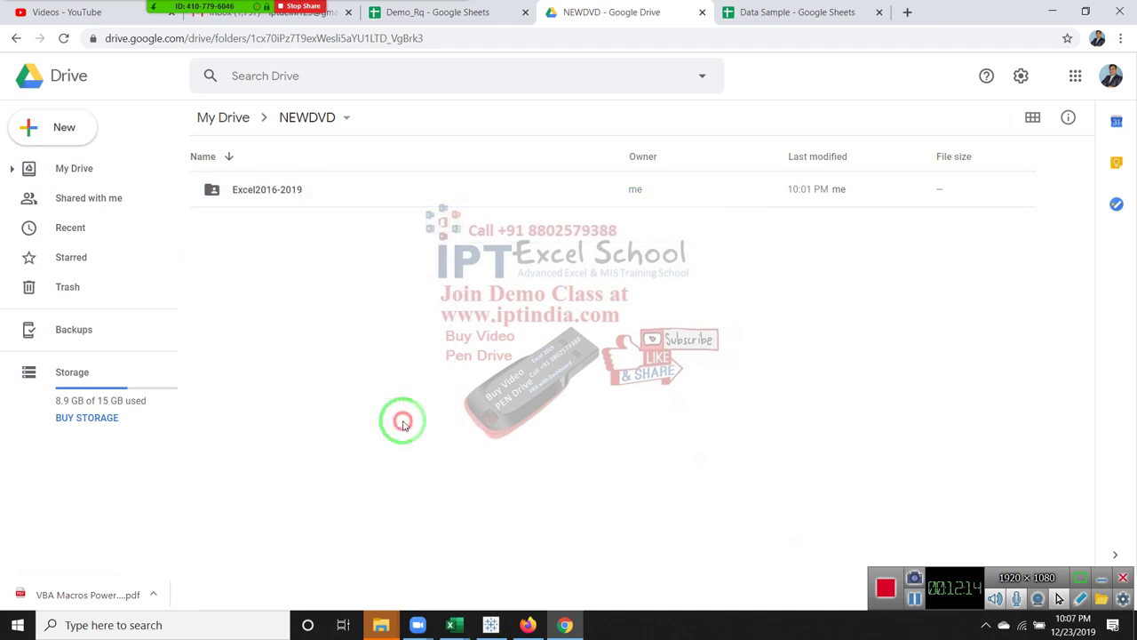
Step: Confirm the Google Sheet Classes folder in My Drive, then return to the Data Sample spreadsheet
click(83, 178)
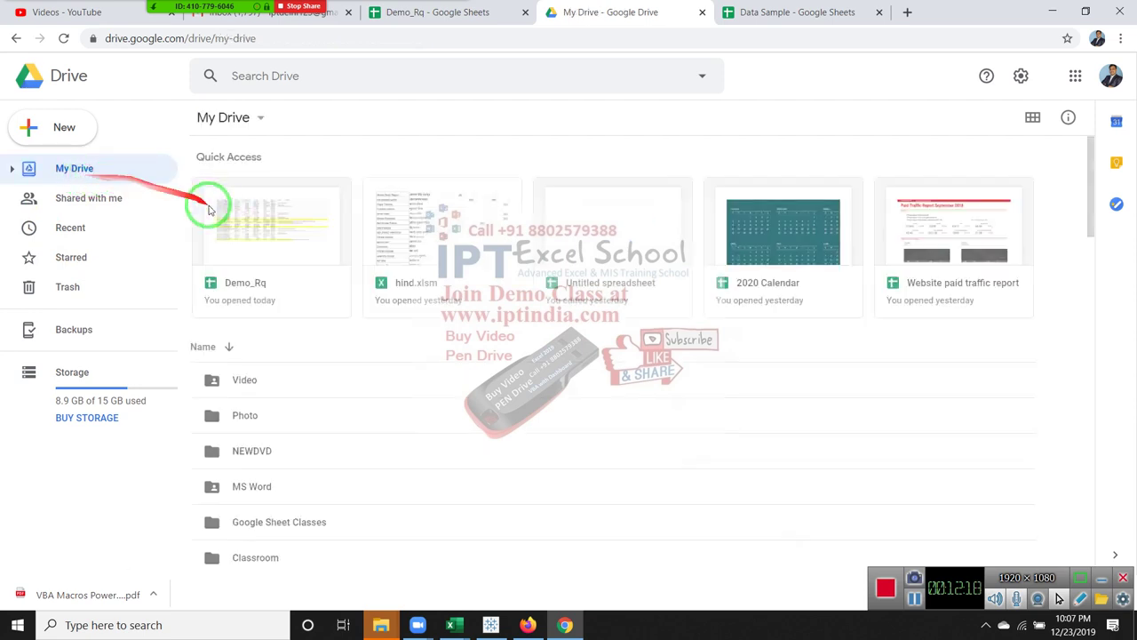
scroll(298, 418, down, 3)
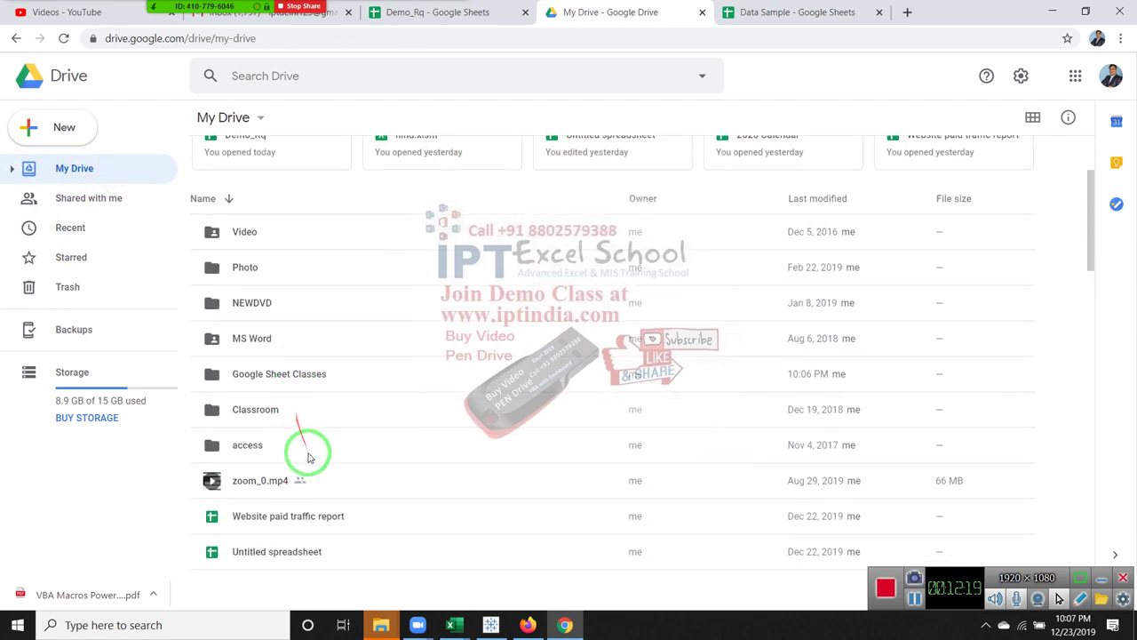
click(266, 383)
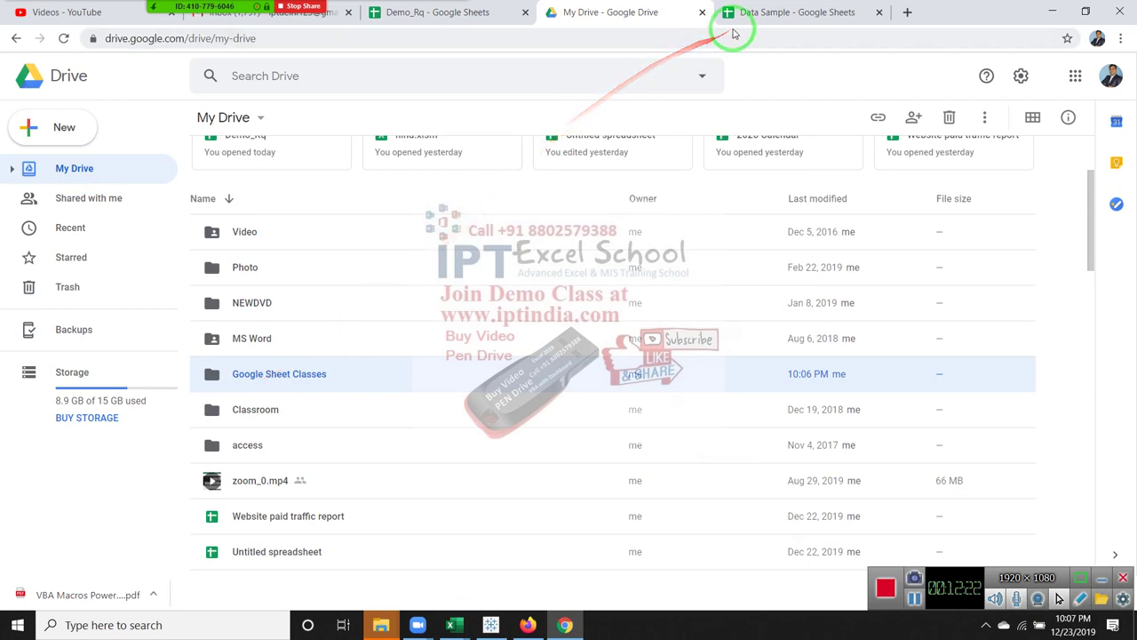
click(777, 13)
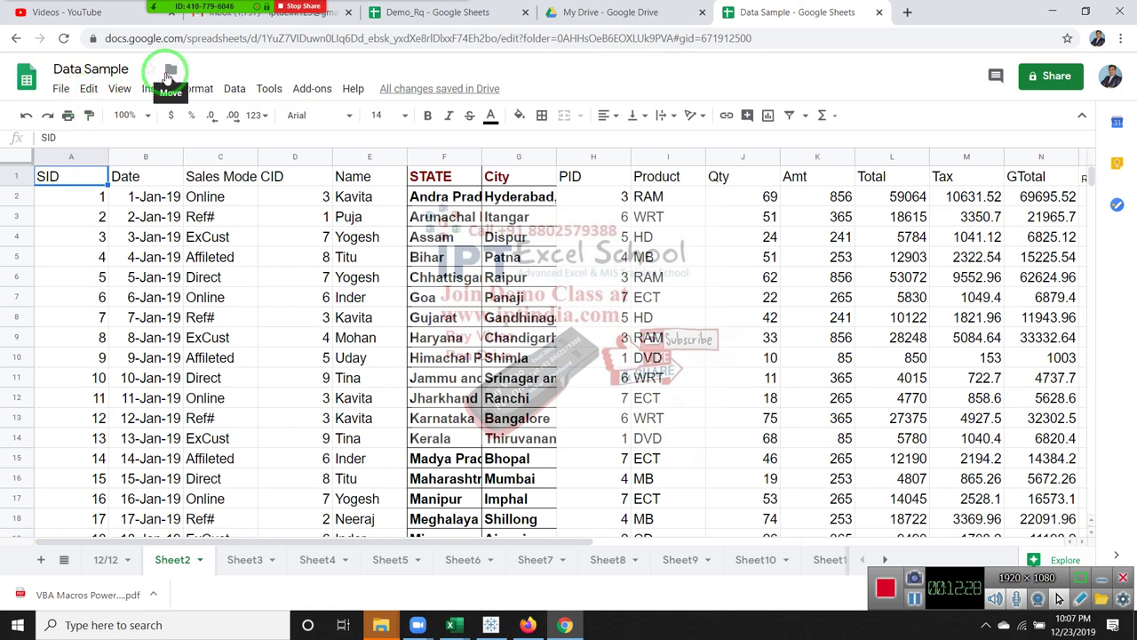
Step: Use the title's Move icon to relocate Data Sample into Google Sheet Classes
click(169, 73)
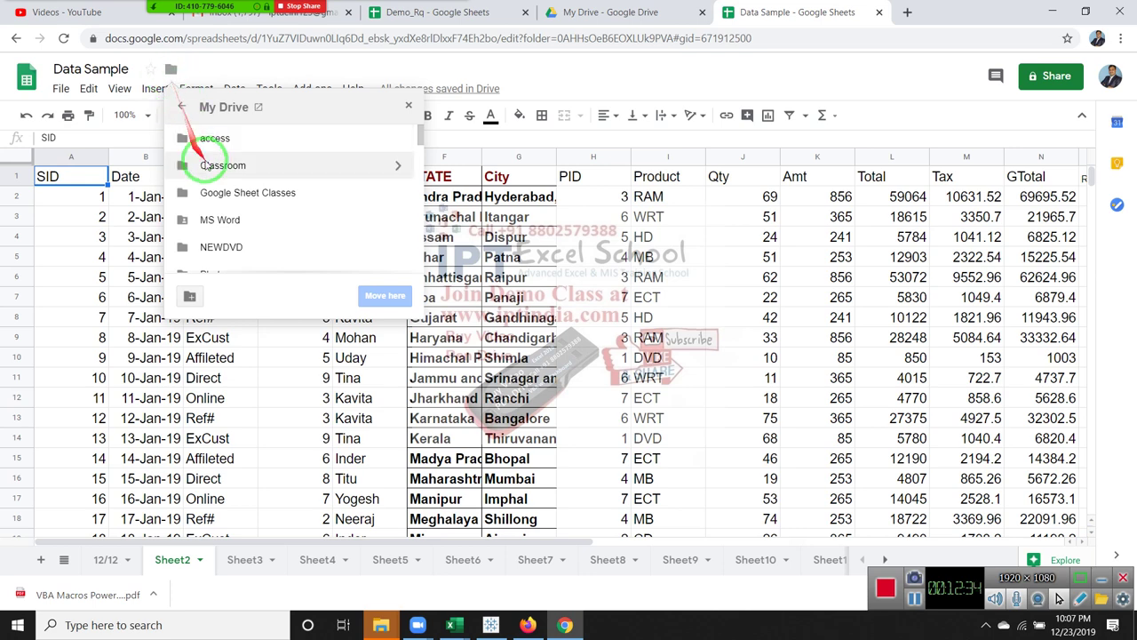
click(228, 191)
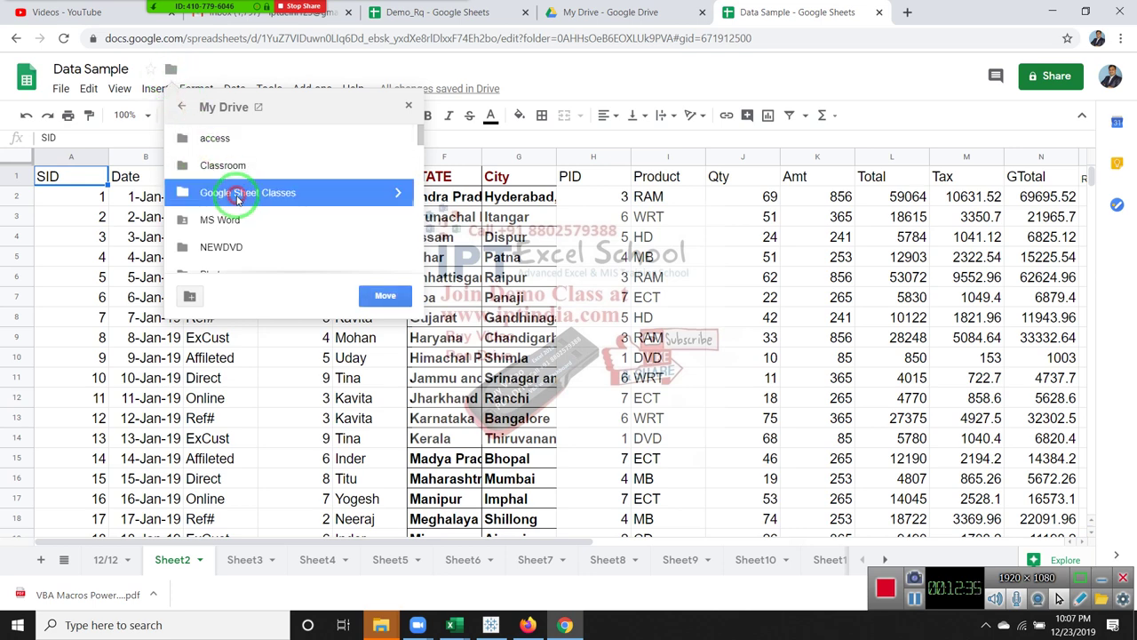
click(383, 303)
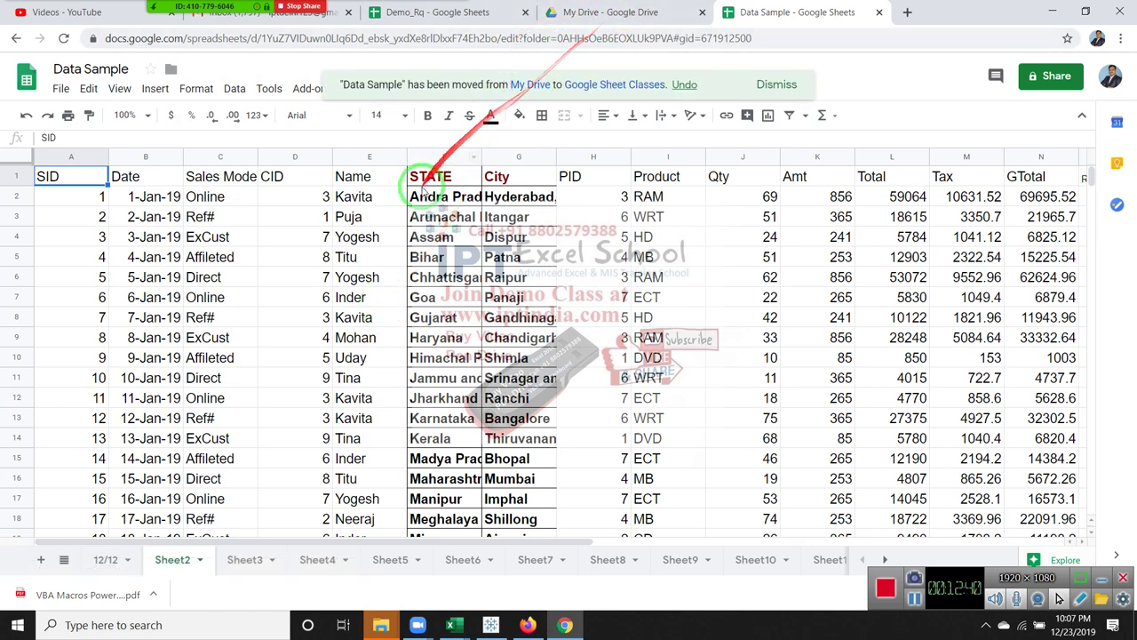
click(214, 237)
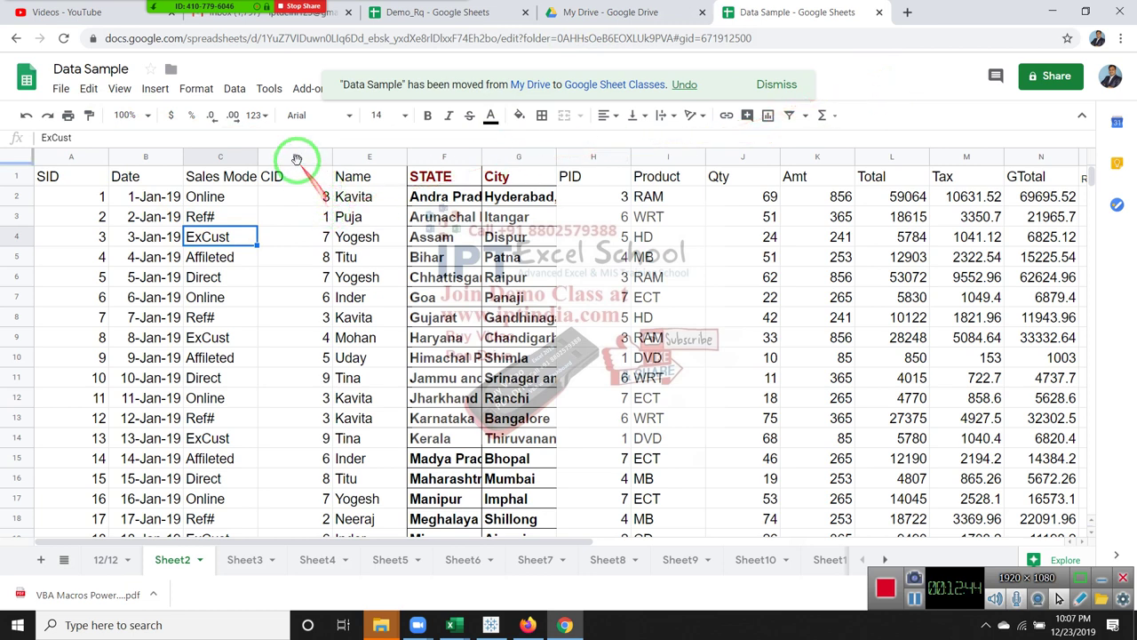
click(60, 90)
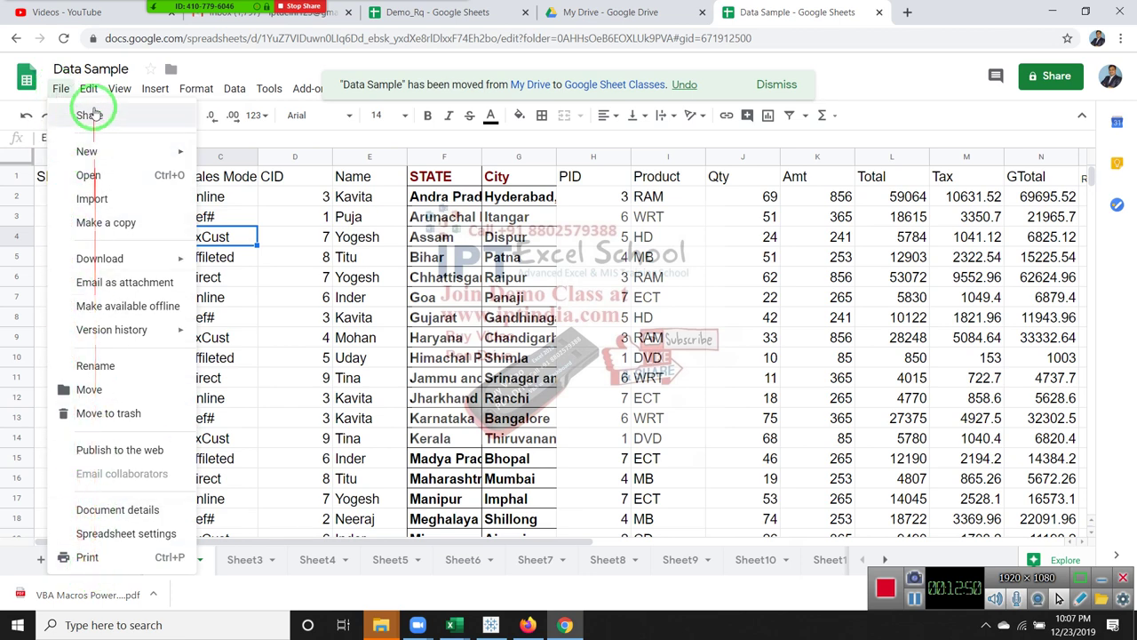
mouse_move(89, 89)
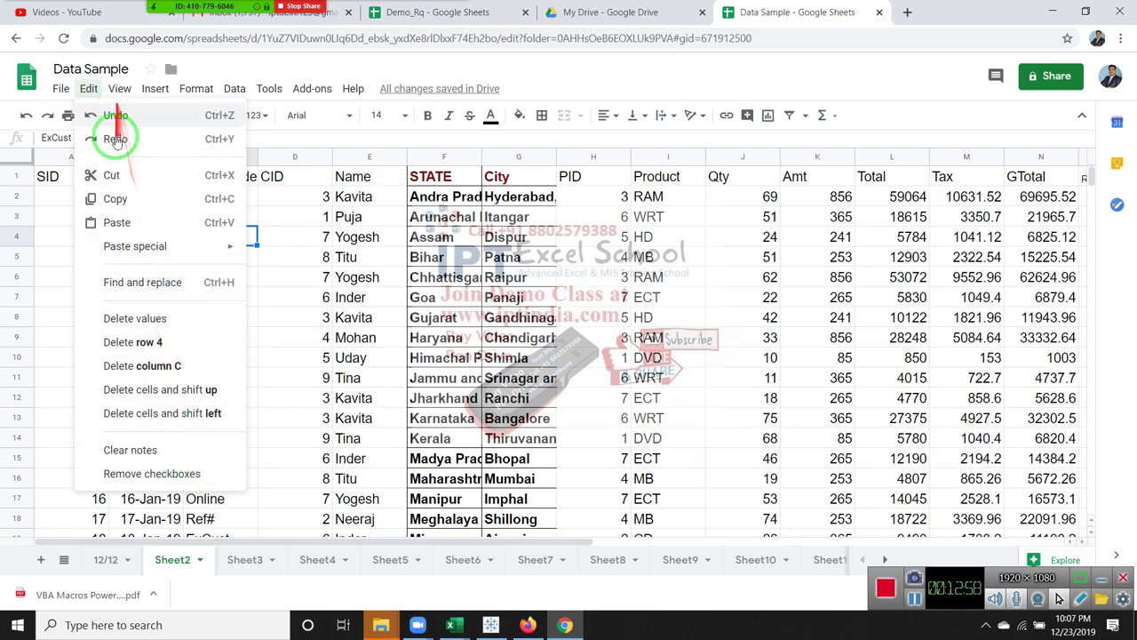
mouse_move(125, 90)
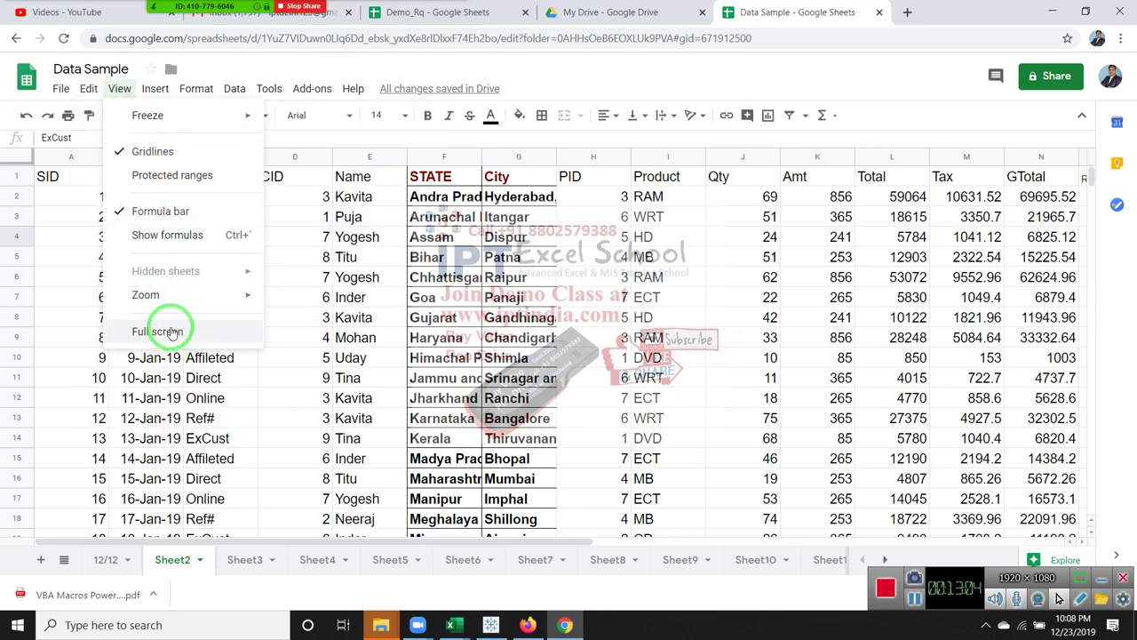
mouse_move(161, 95)
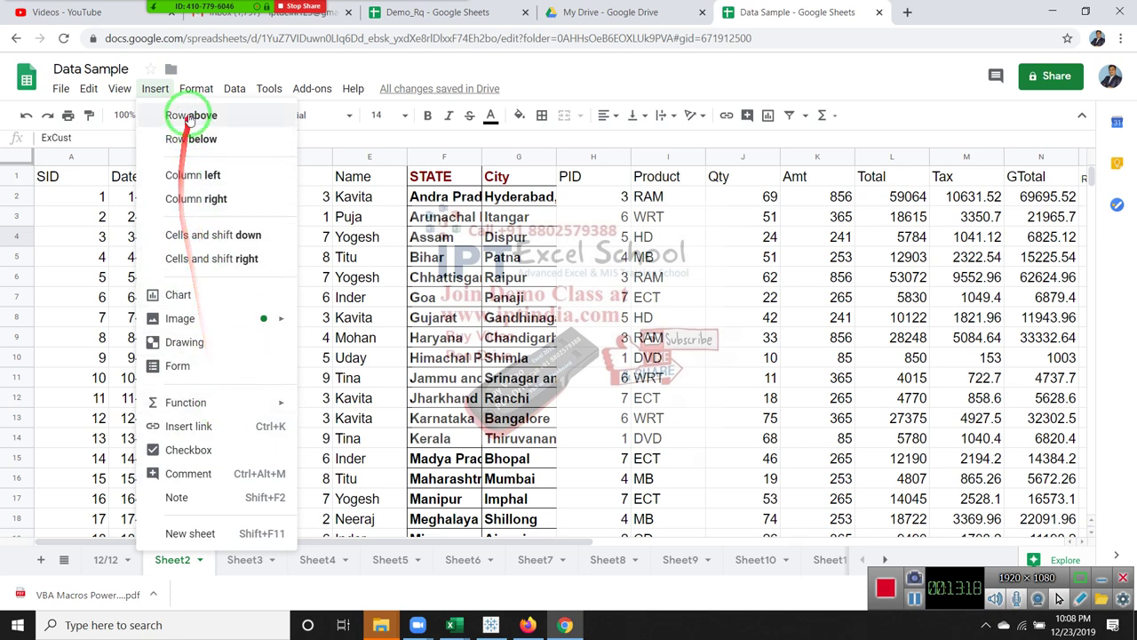
click(197, 89)
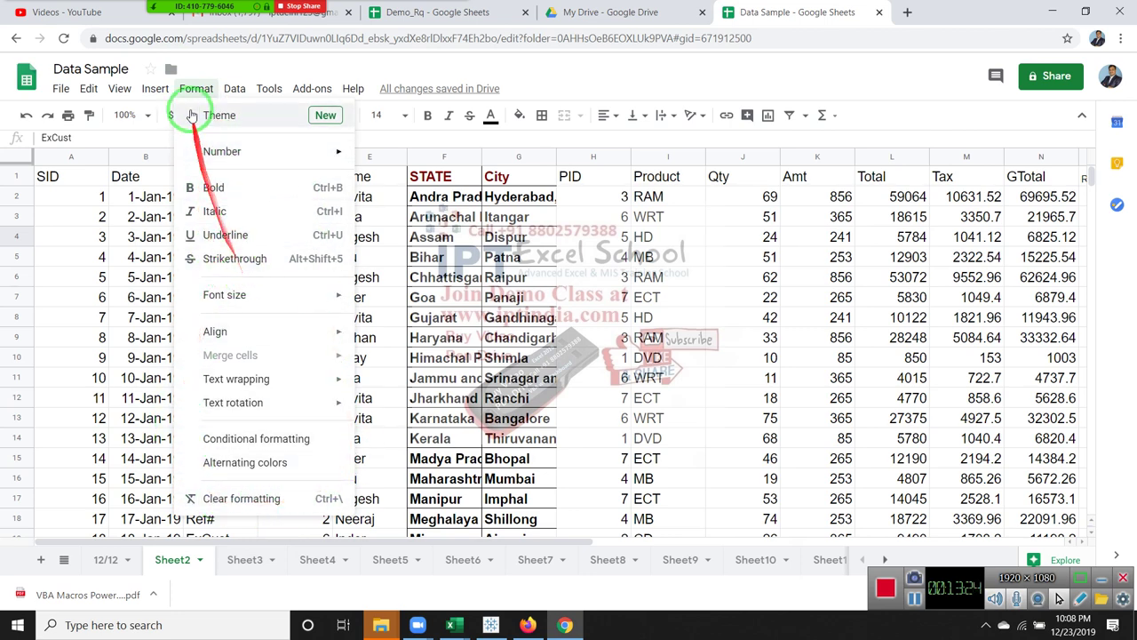
click(230, 90)
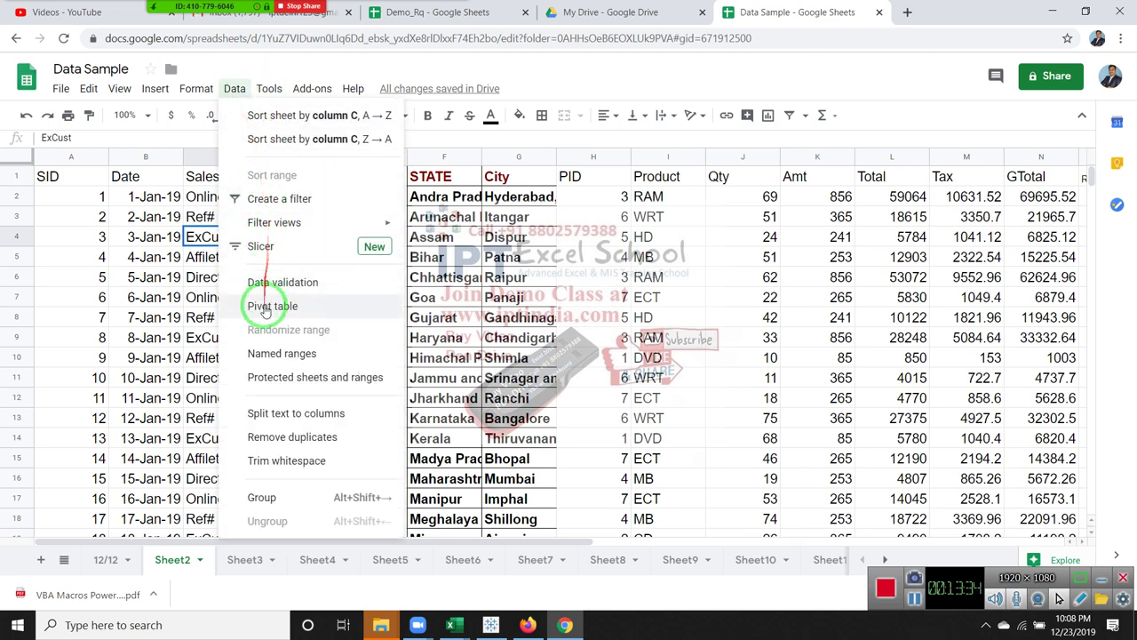
mouse_move(269, 88)
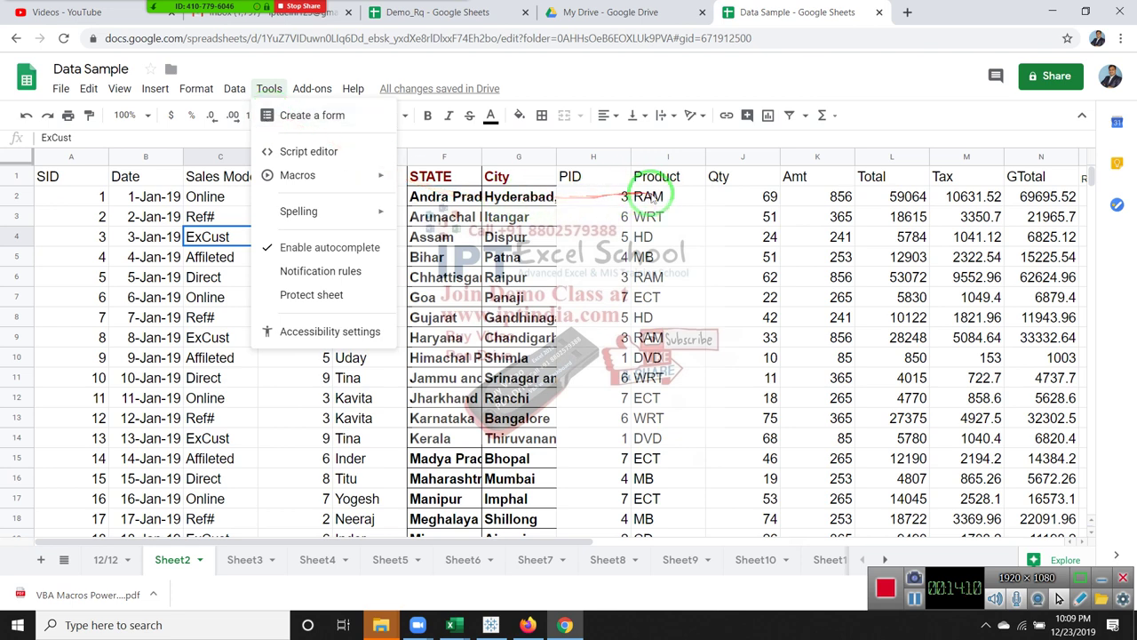
click(662, 197)
drag(382, 111, 13, 106)
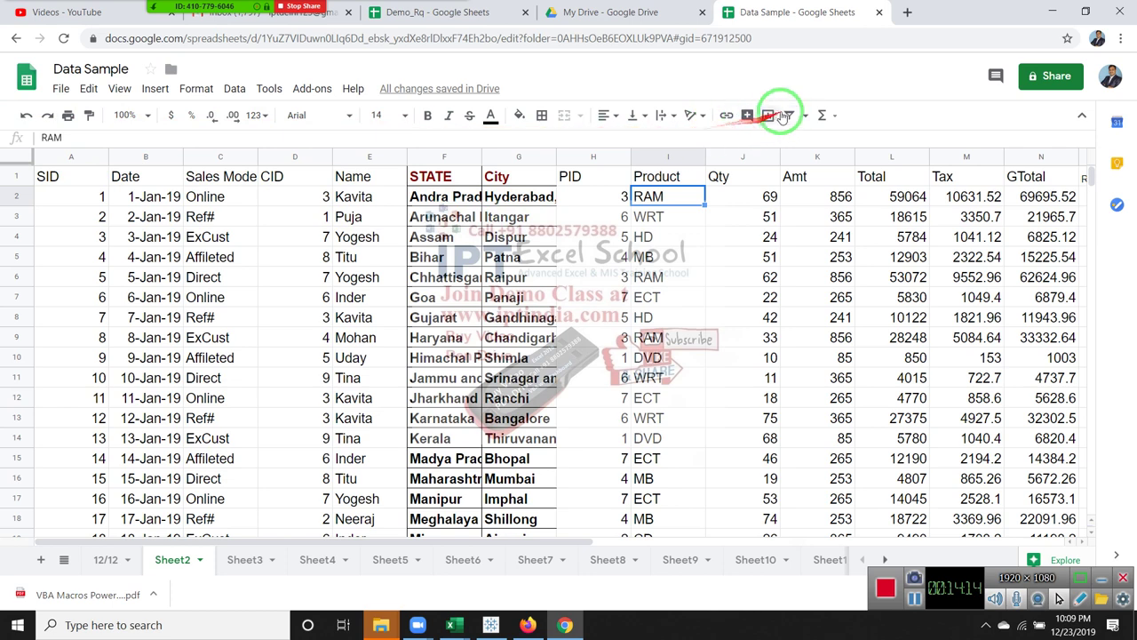
drag(790, 120, 210, 116)
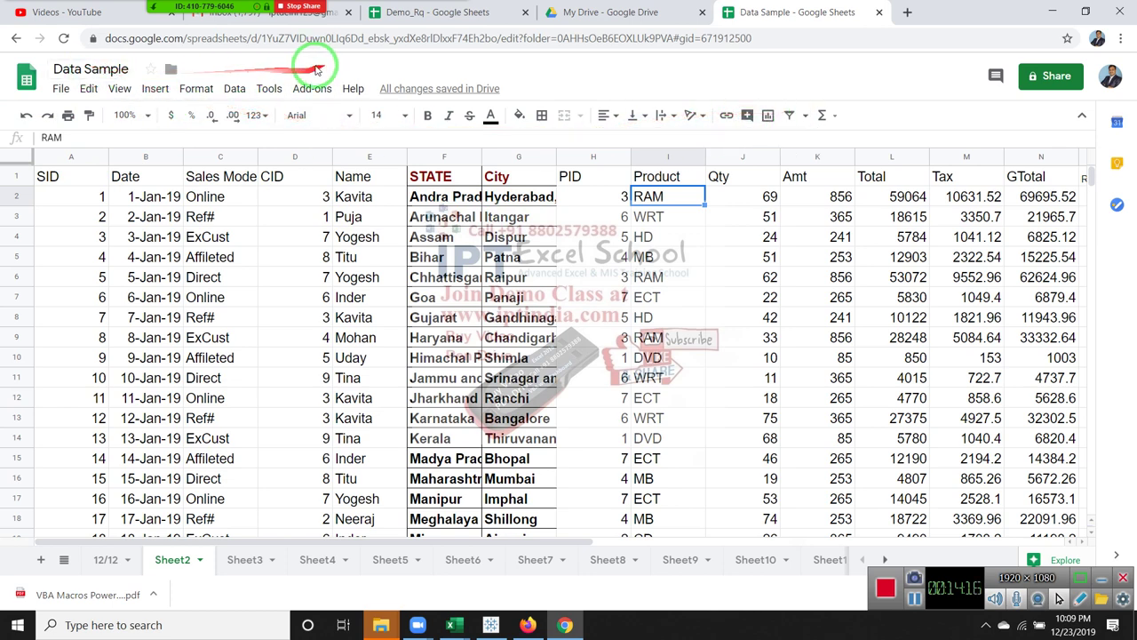
drag(380, 170, 430, 229)
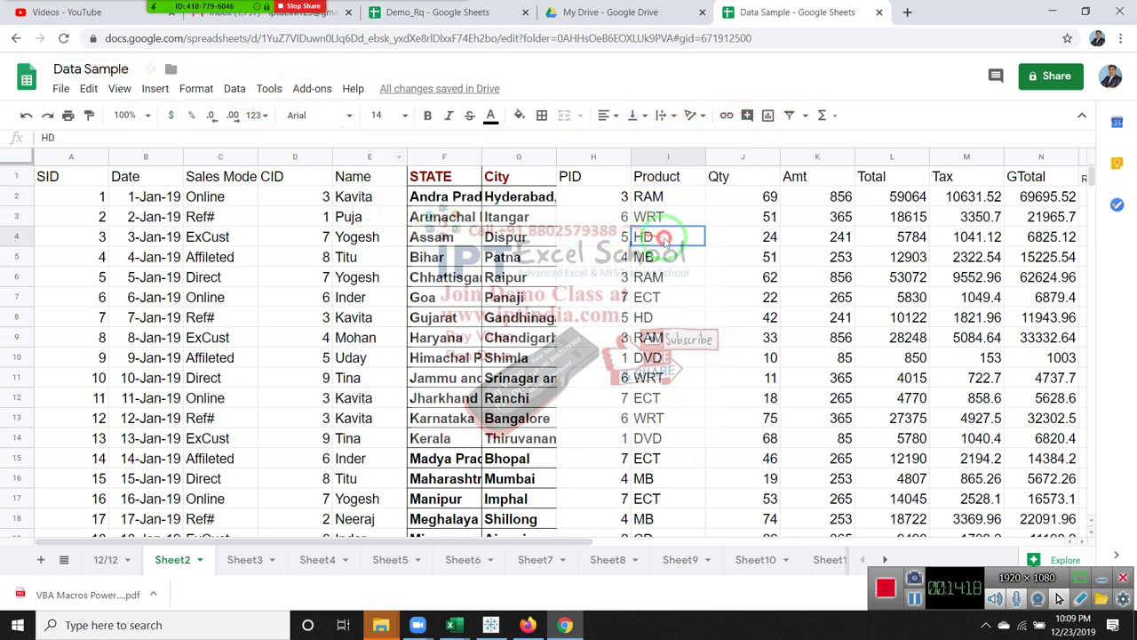
Step: Bold the Qty value 24 in J4, then hide and restore the menus and title
click(740, 237)
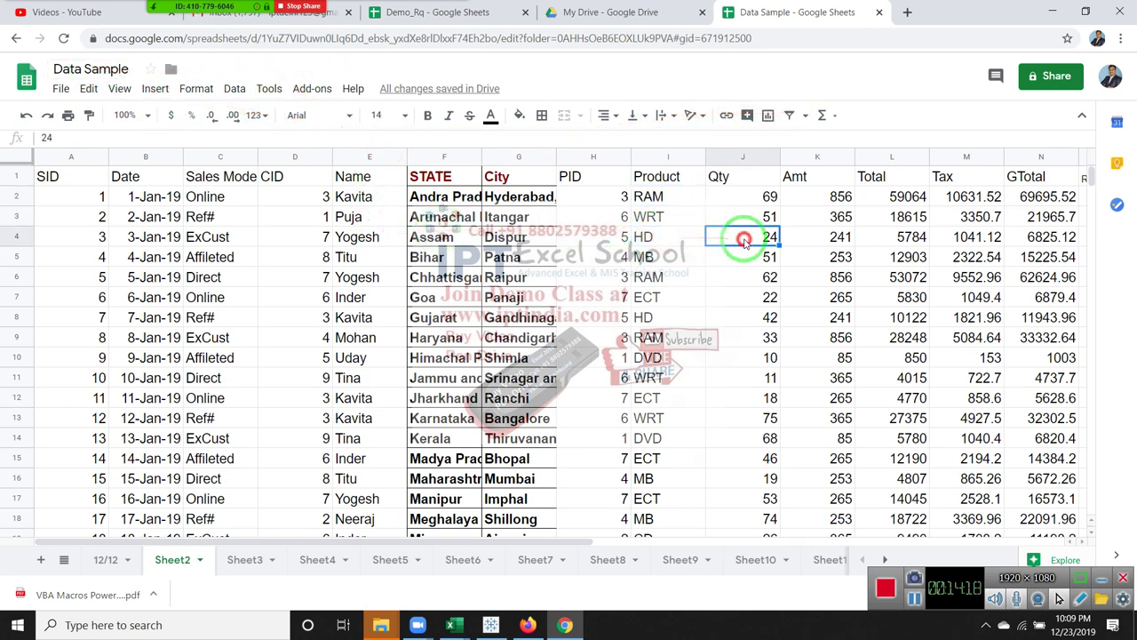
click(428, 119)
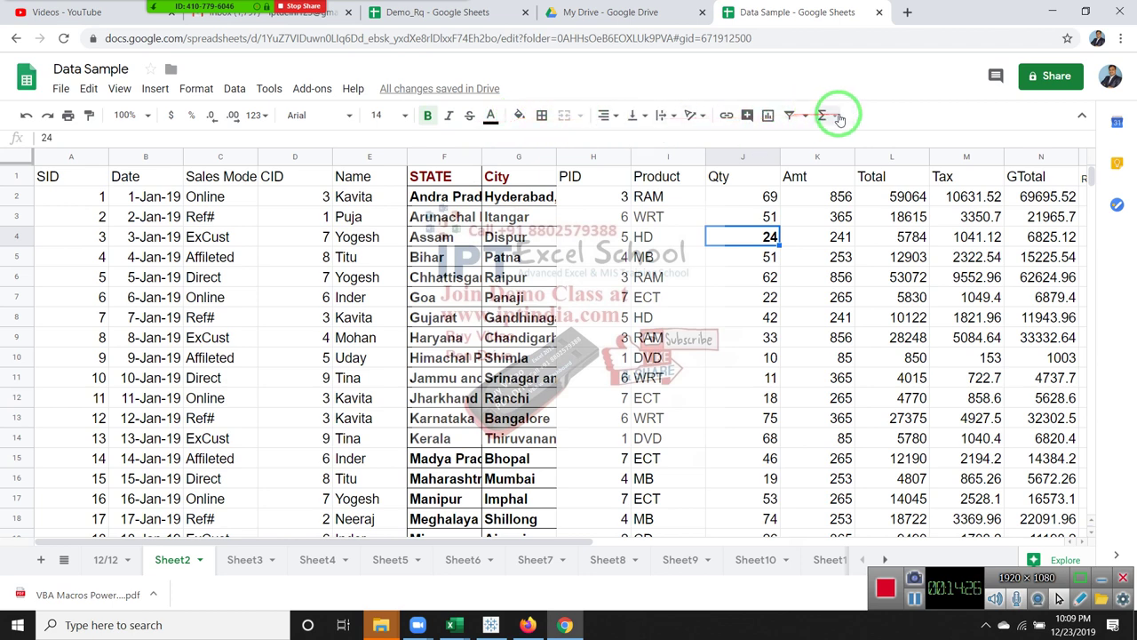
click(1084, 116)
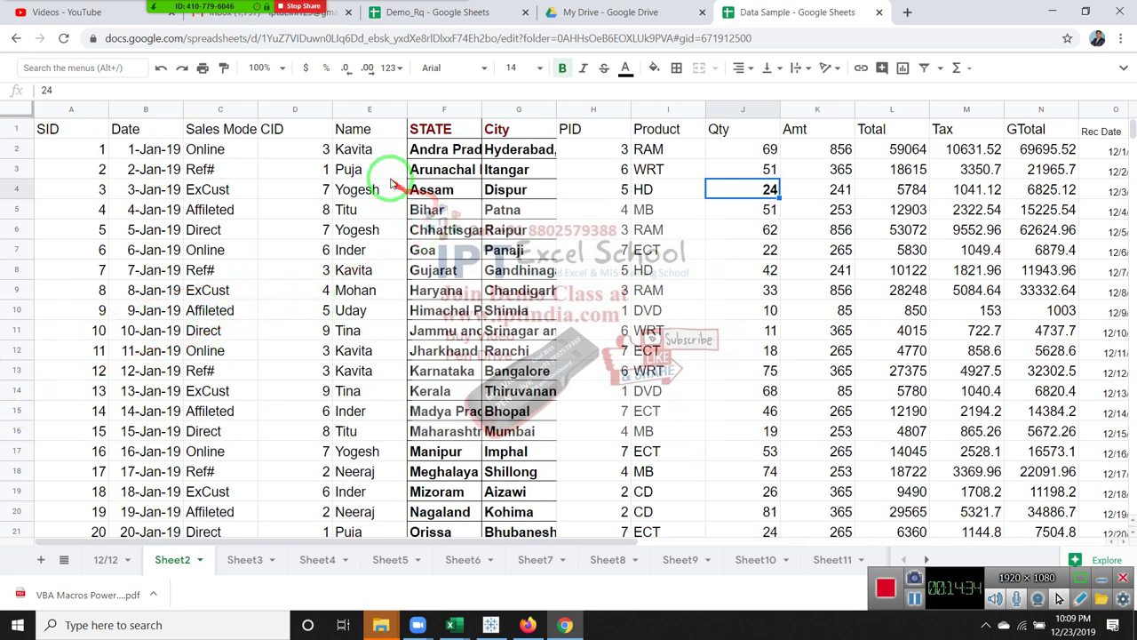
click(1124, 69)
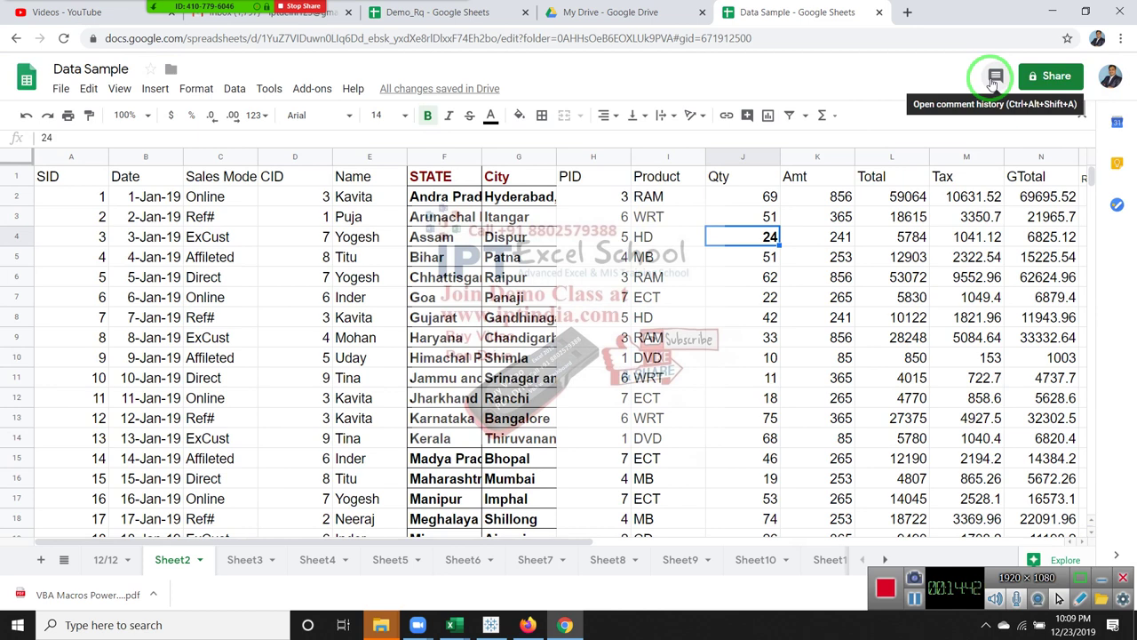
Step: Open and dismiss the comment history options, then select cells I10 and B4
click(995, 79)
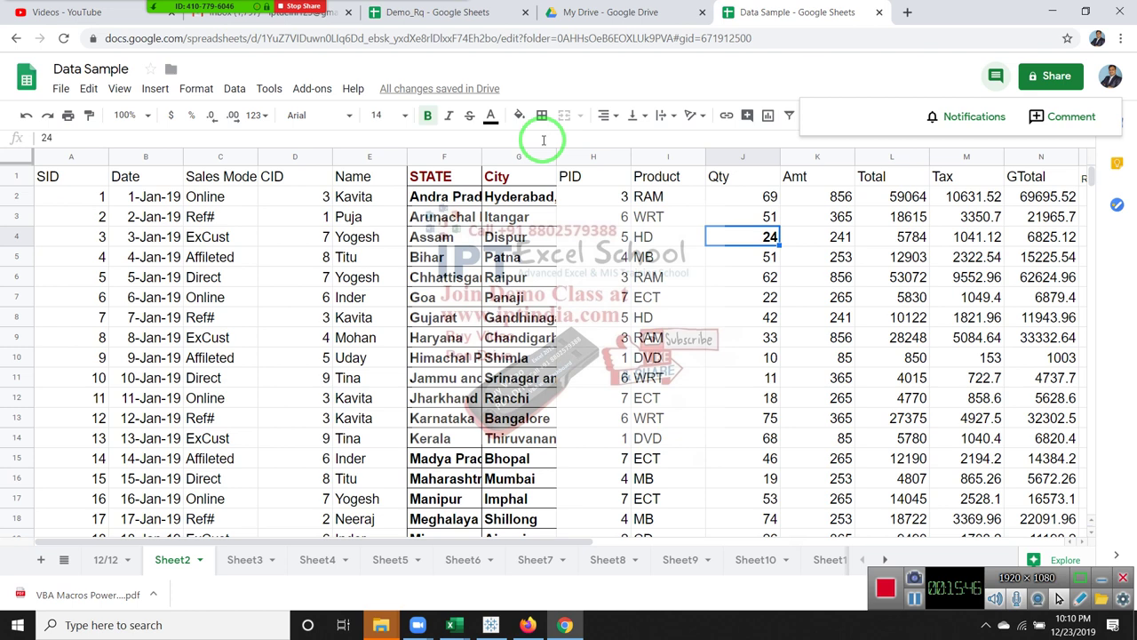
click(826, 237)
click(668, 357)
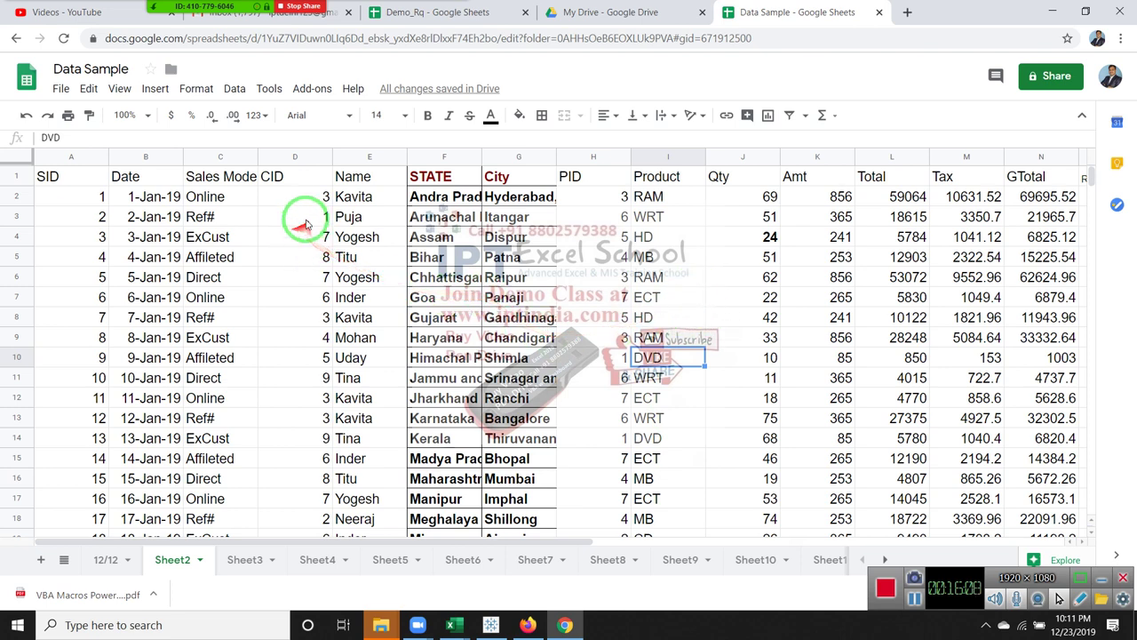
click(173, 237)
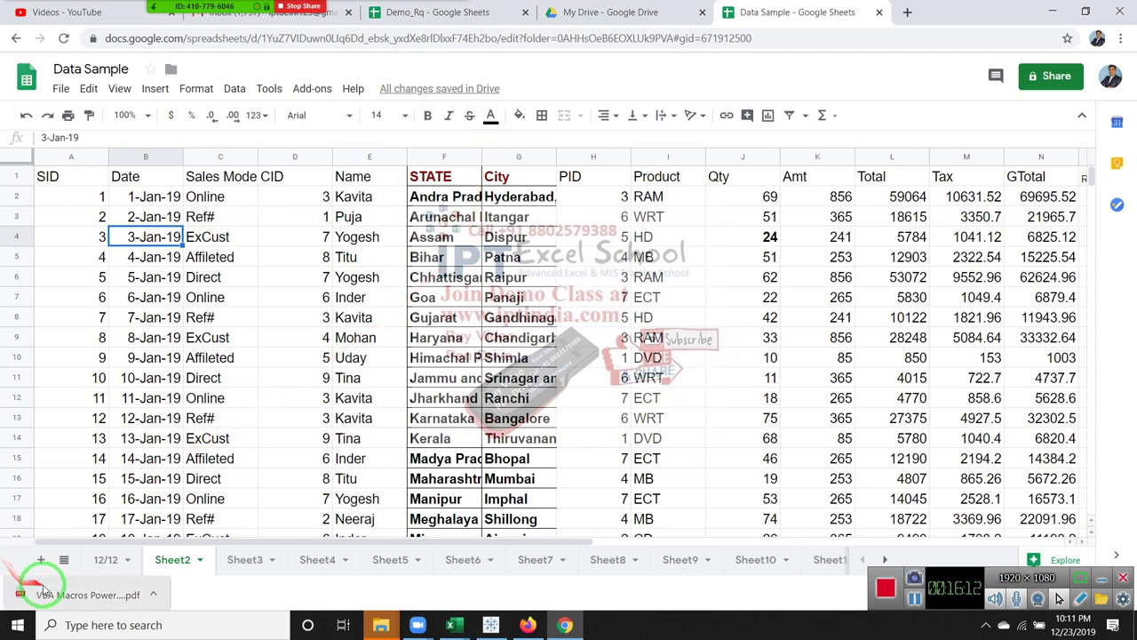
Step: Delete the empty Sheet3 via its tab menu, confirming the Heads up dialog, then view Sheet12
click(116, 570)
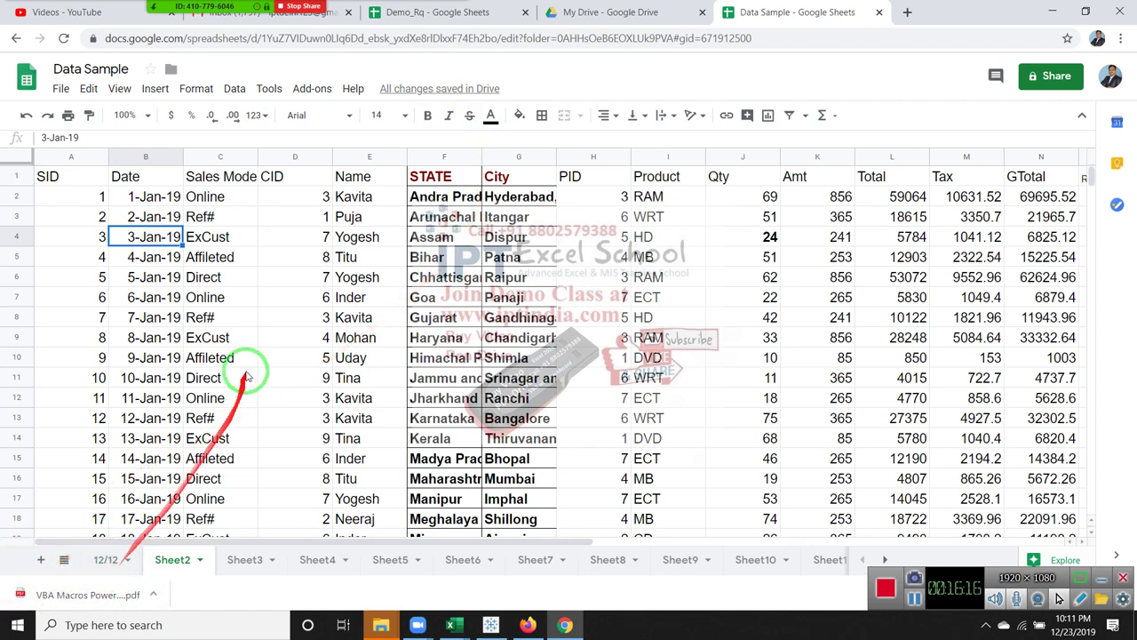
click(247, 562)
right_click(252, 566)
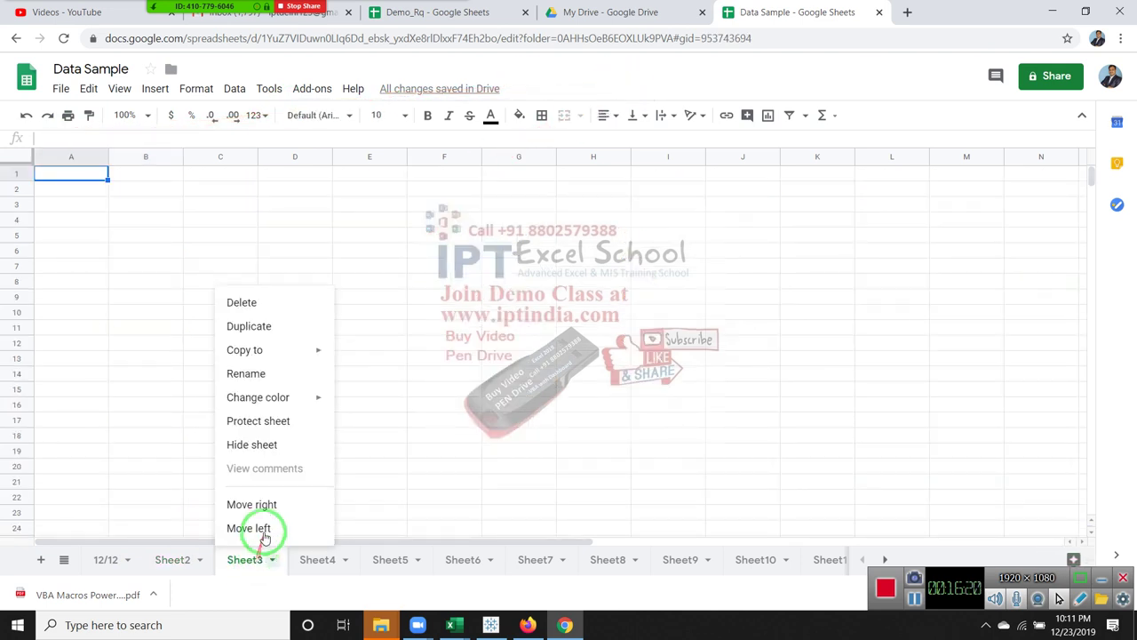
click(261, 311)
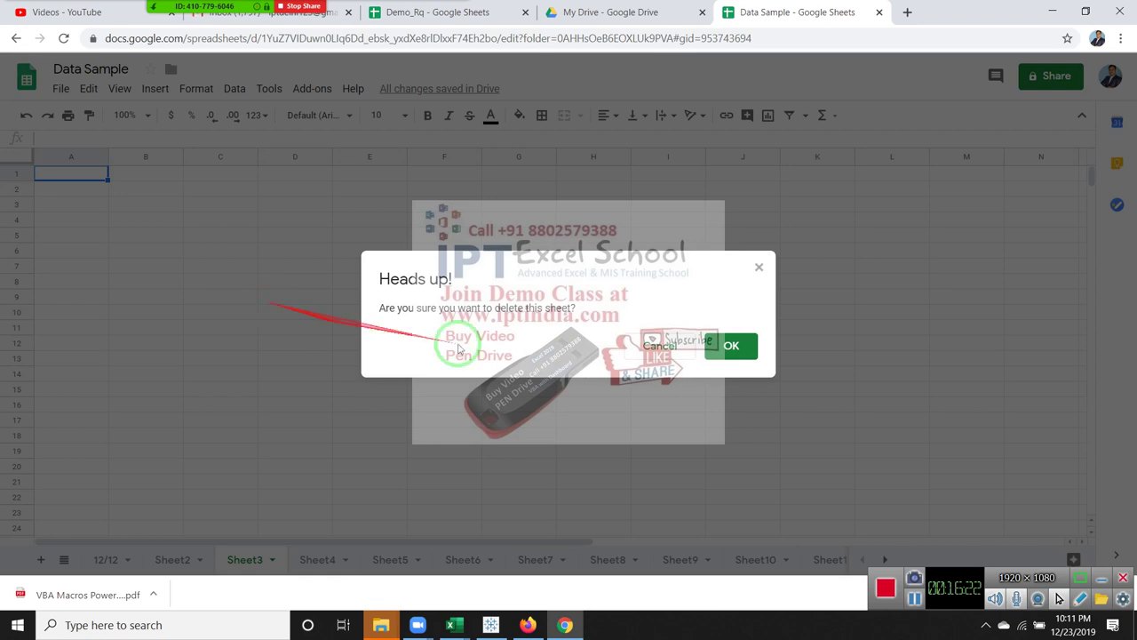
click(730, 347)
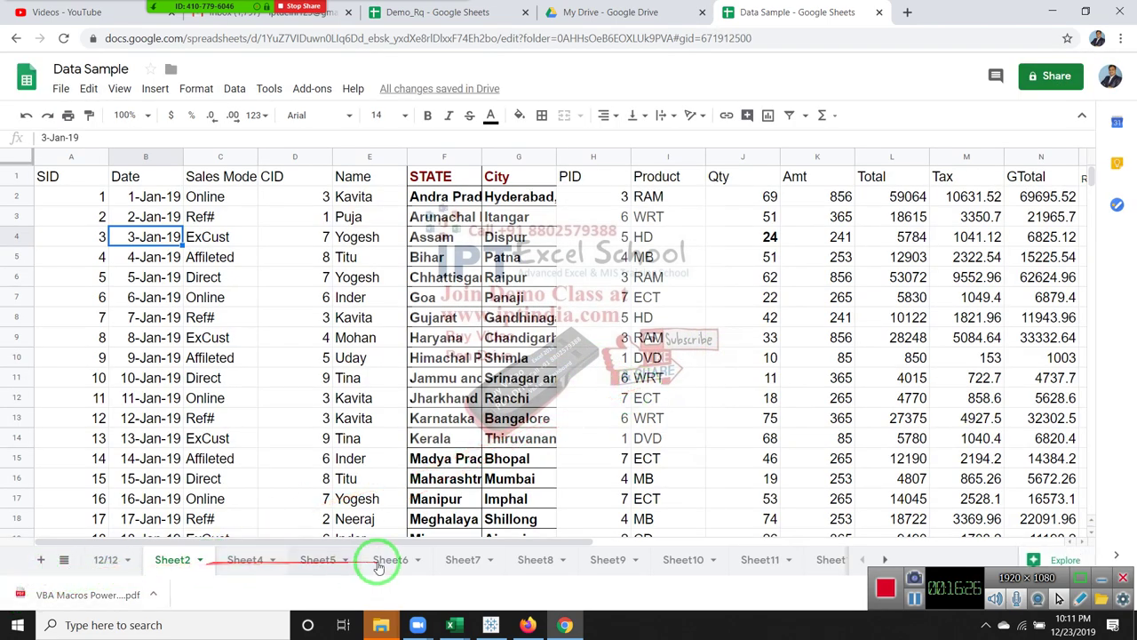
click(826, 561)
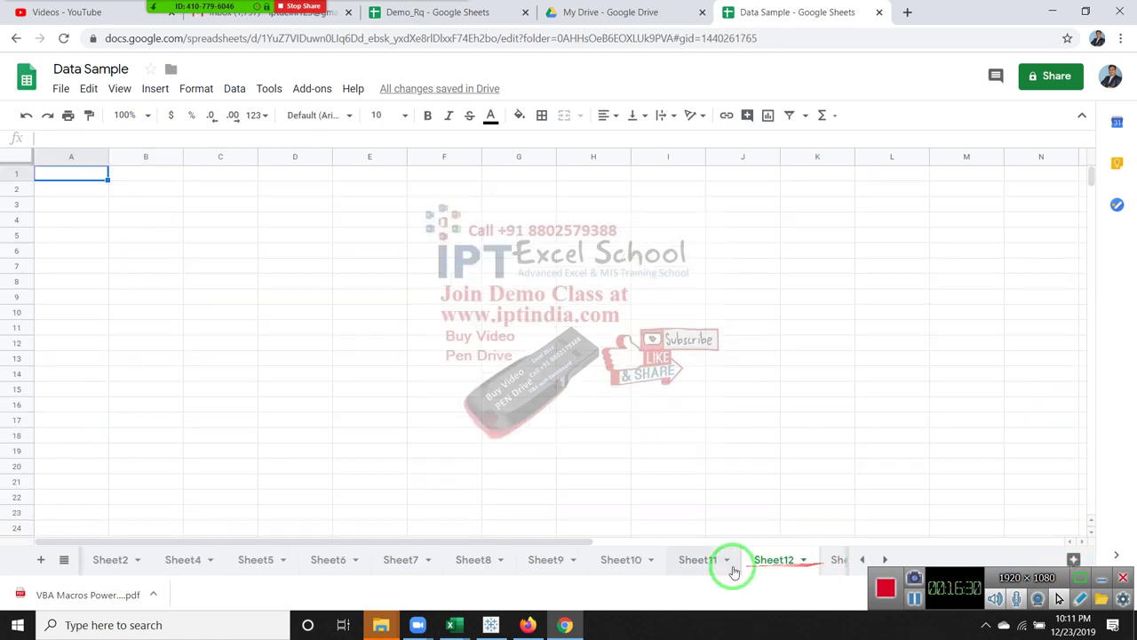
Step: Look through the Sheet11, Sheet10 and Sheet2 tabs to see which sheets are empty
click(689, 568)
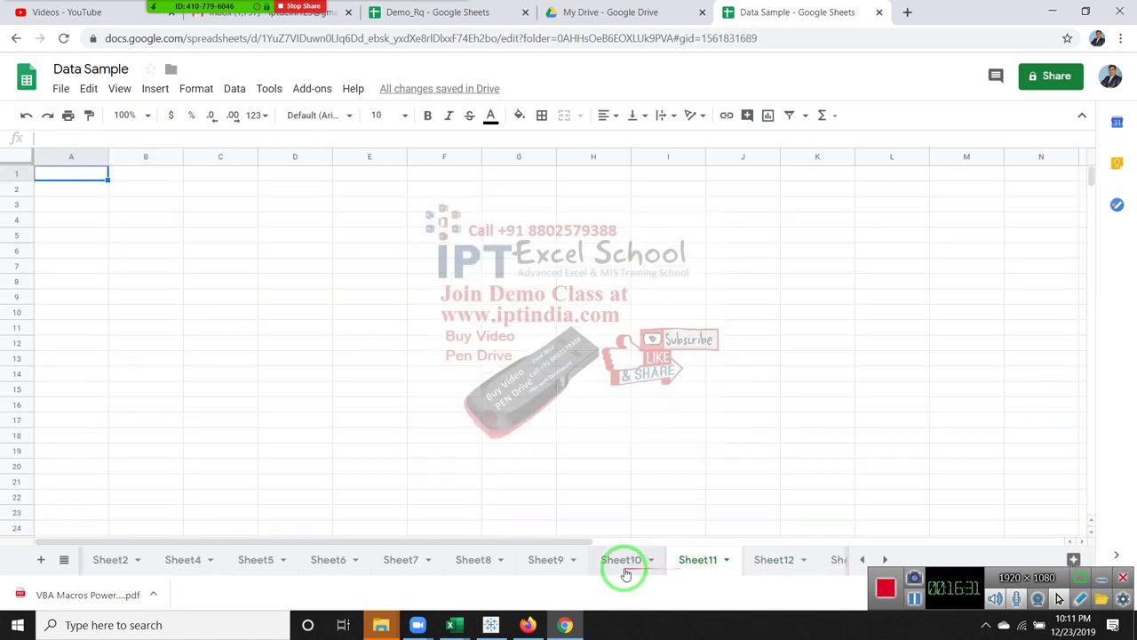
click(769, 567)
click(687, 570)
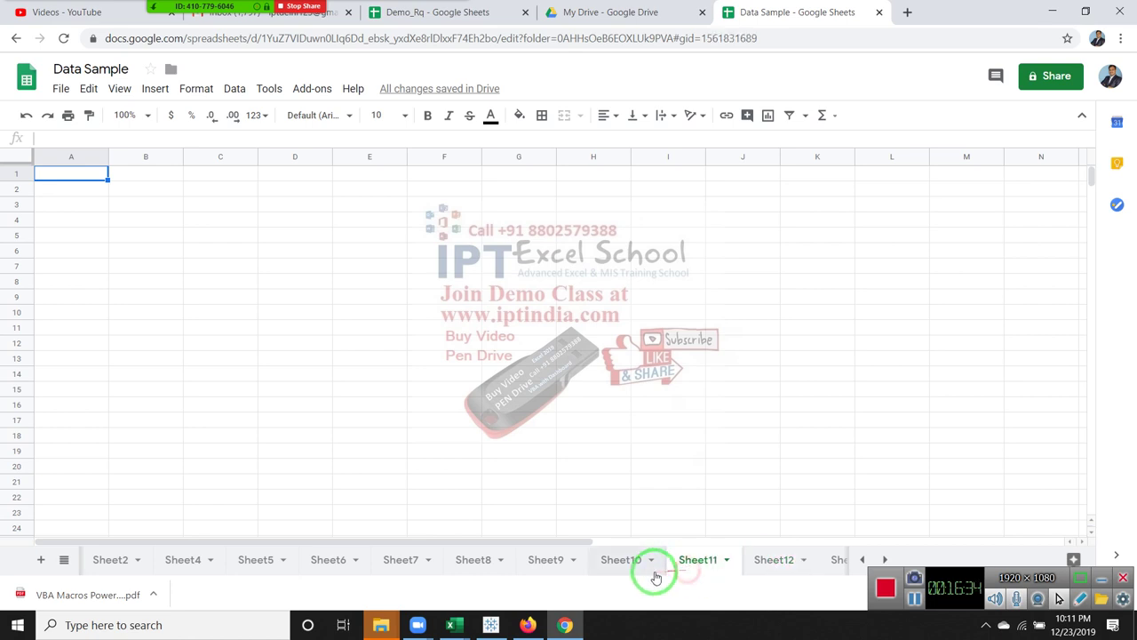
drag(612, 571, 78, 560)
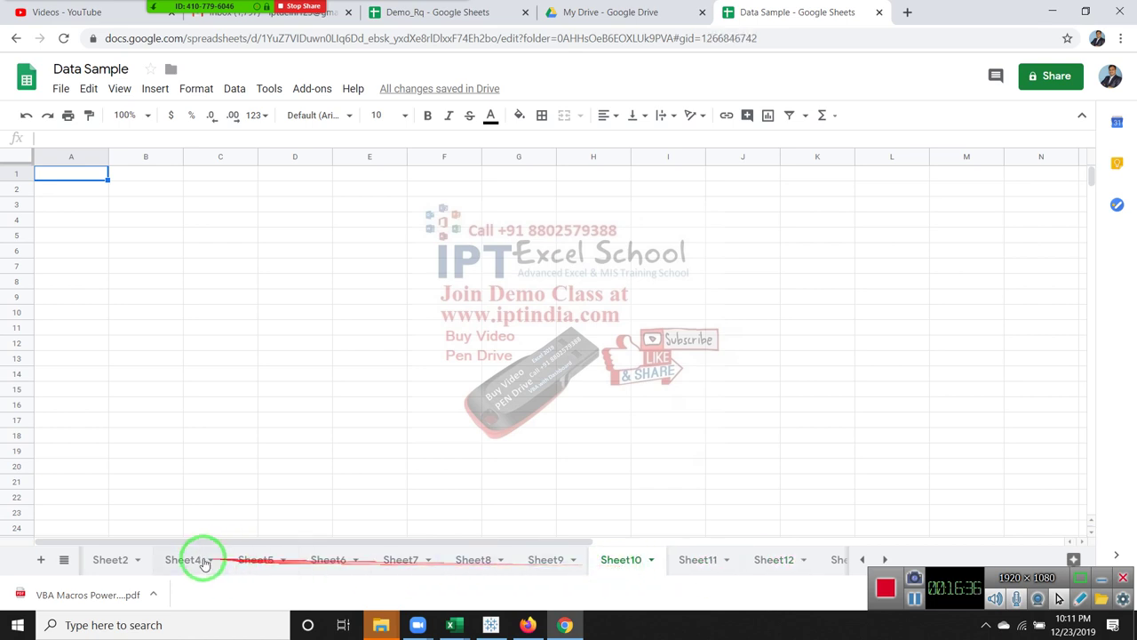
click(101, 560)
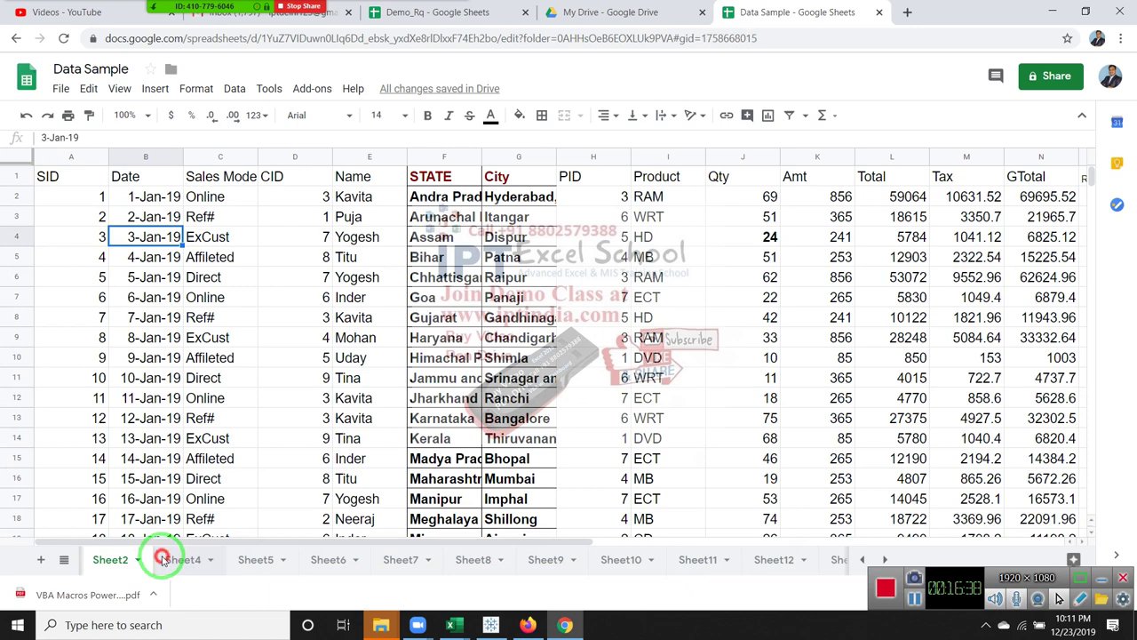
Step: Delete the empty Sheet4 and Sheet5, confirming each deletion
click(174, 561)
right_click(174, 563)
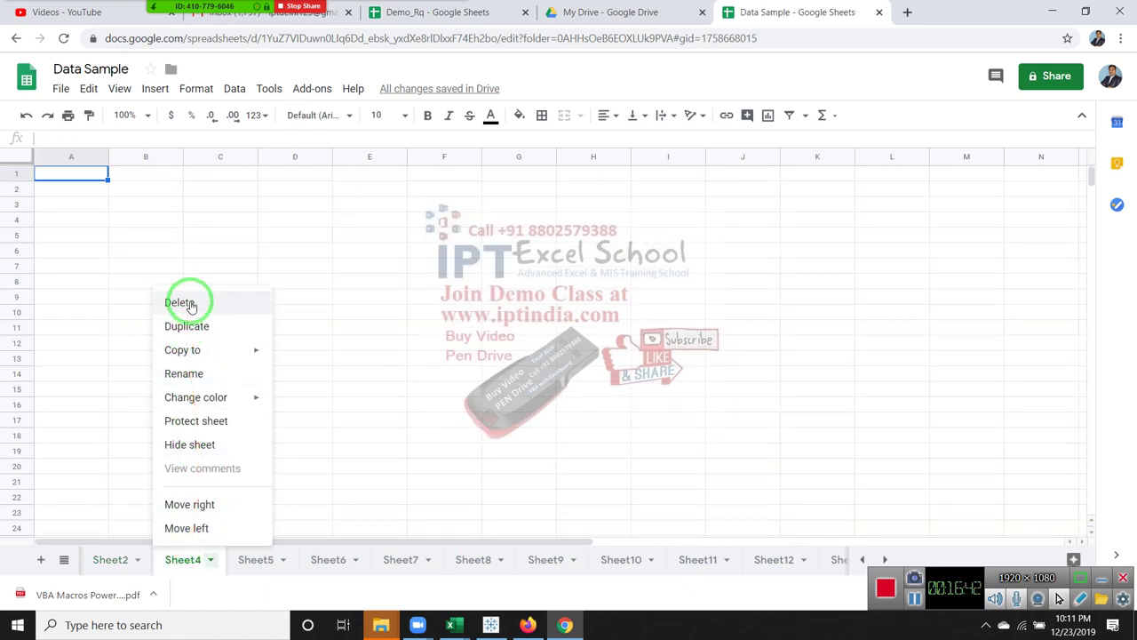
click(190, 306)
click(750, 352)
click(210, 559)
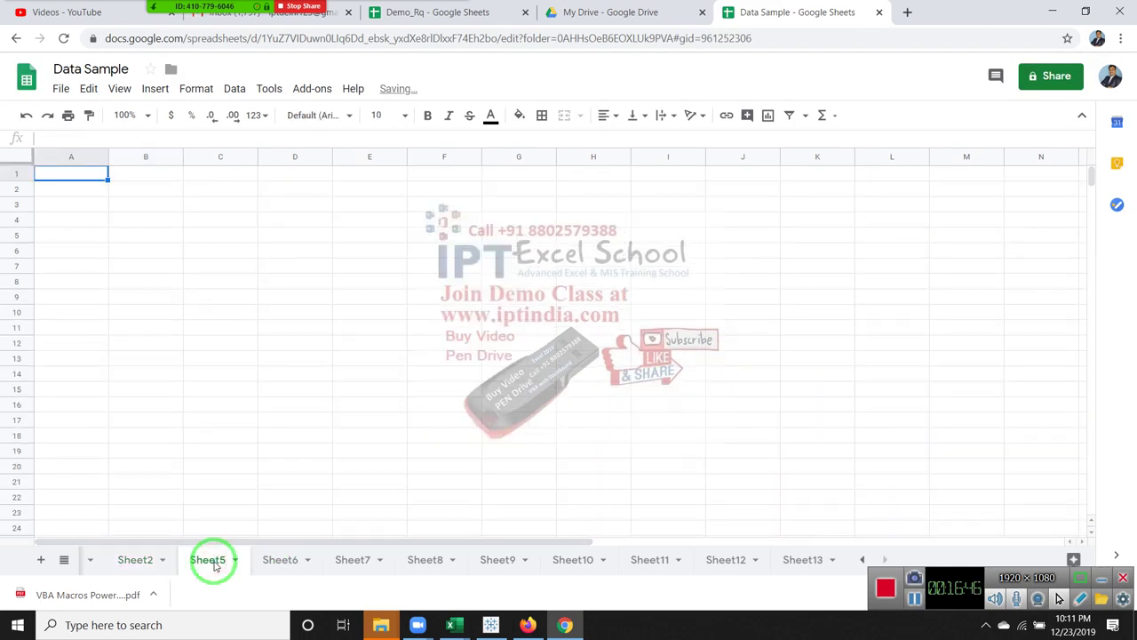
right_click(215, 566)
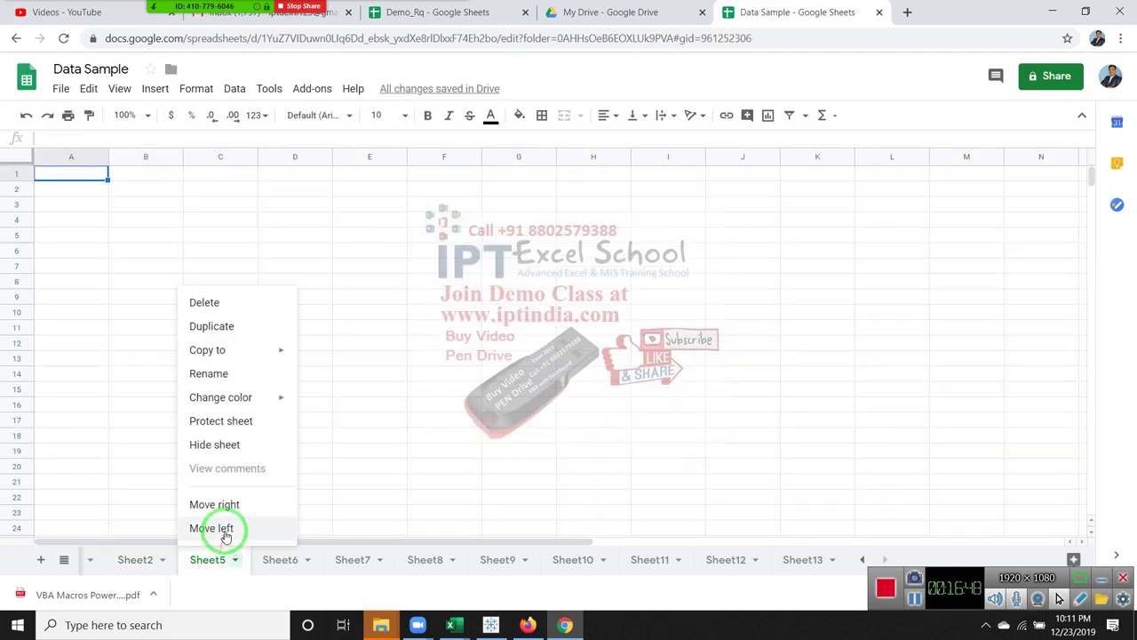
click(217, 307)
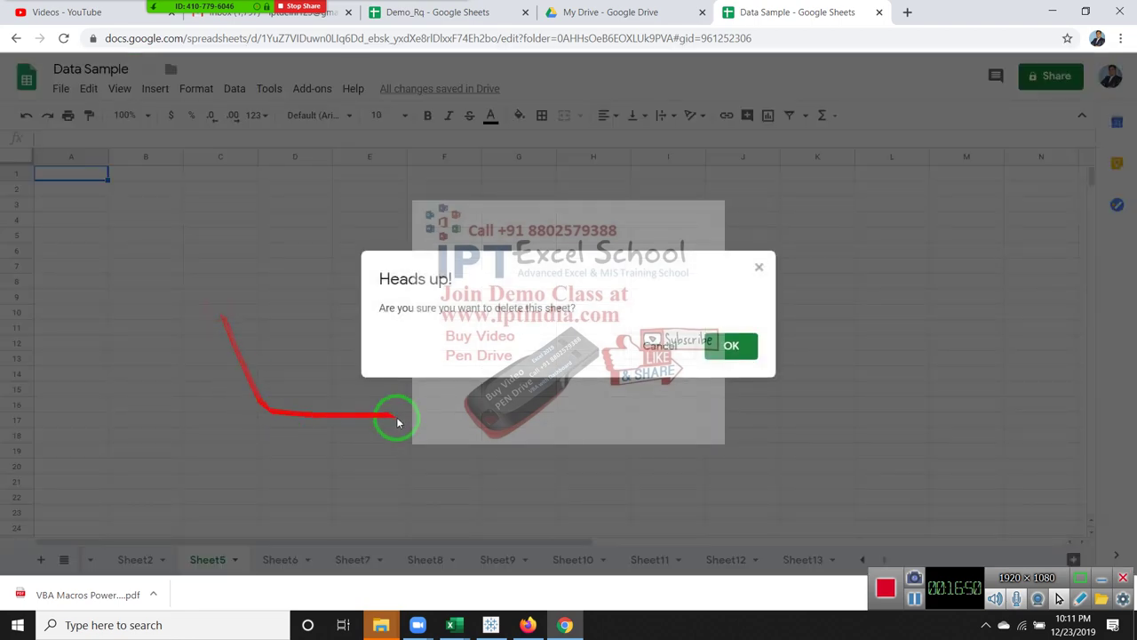
click(740, 350)
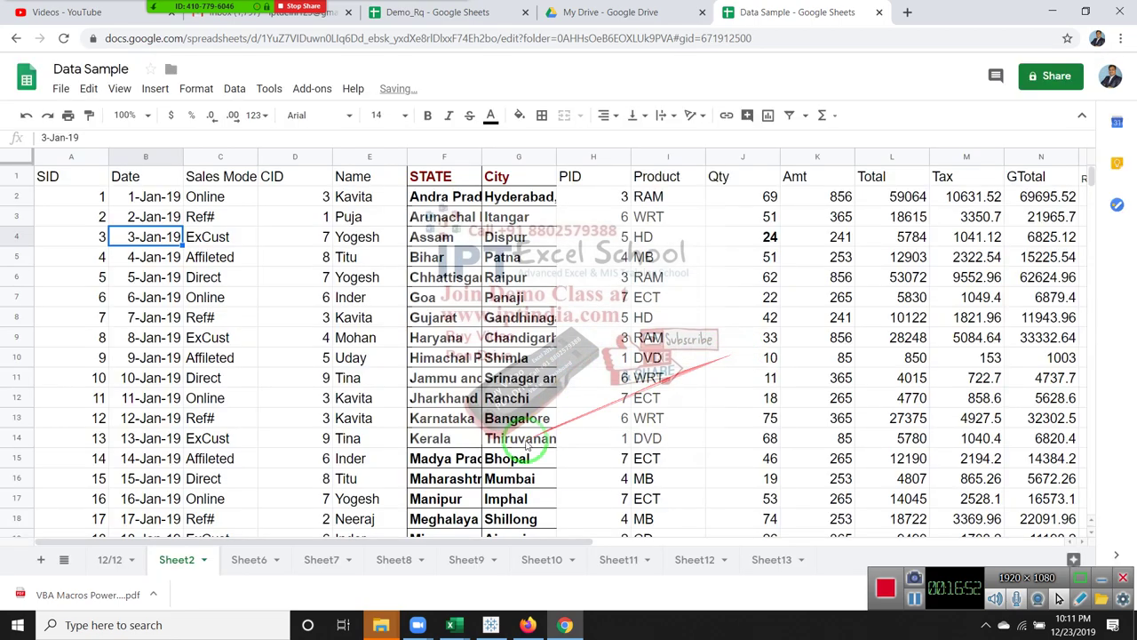
Step: Delete the empty Sheet6 and Sheet7, confirming each deletion
click(250, 558)
right_click(253, 558)
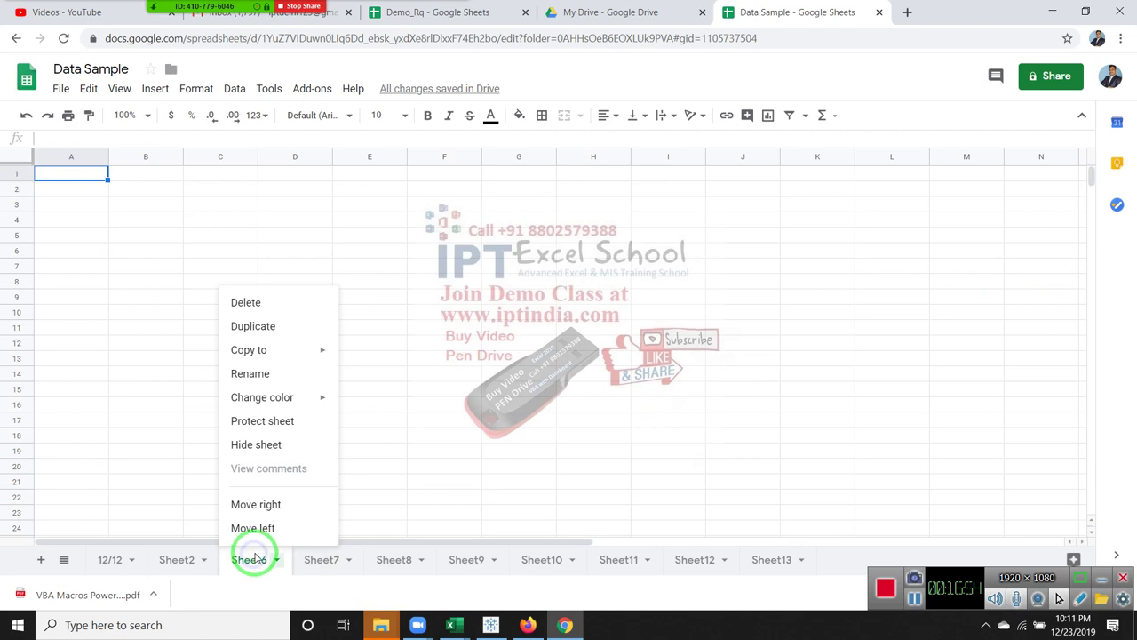
click(261, 306)
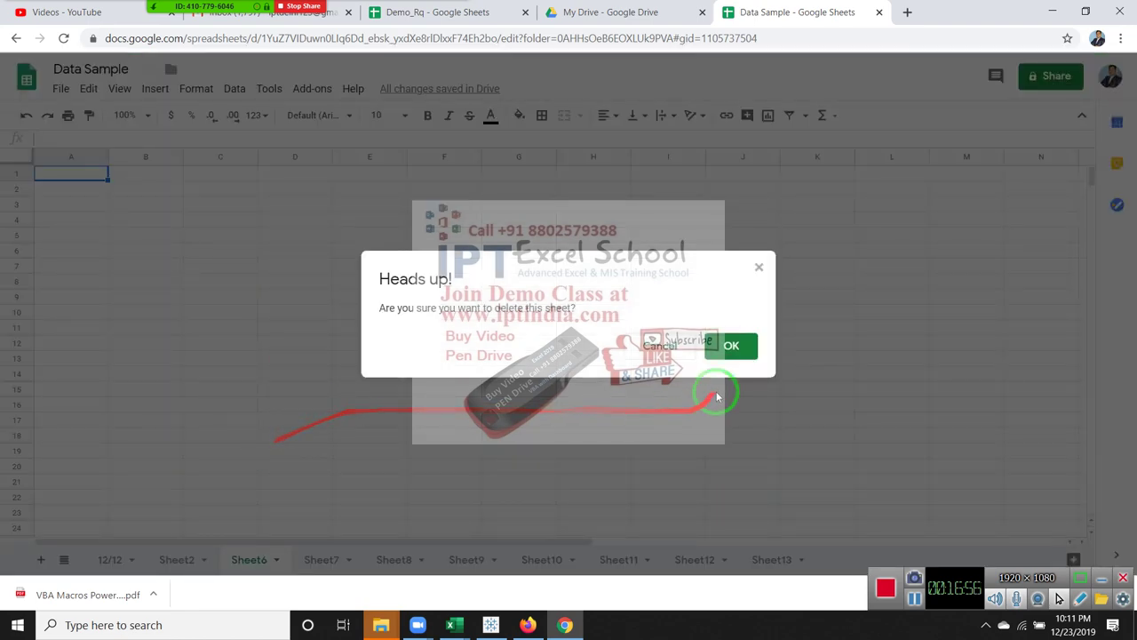
click(730, 345)
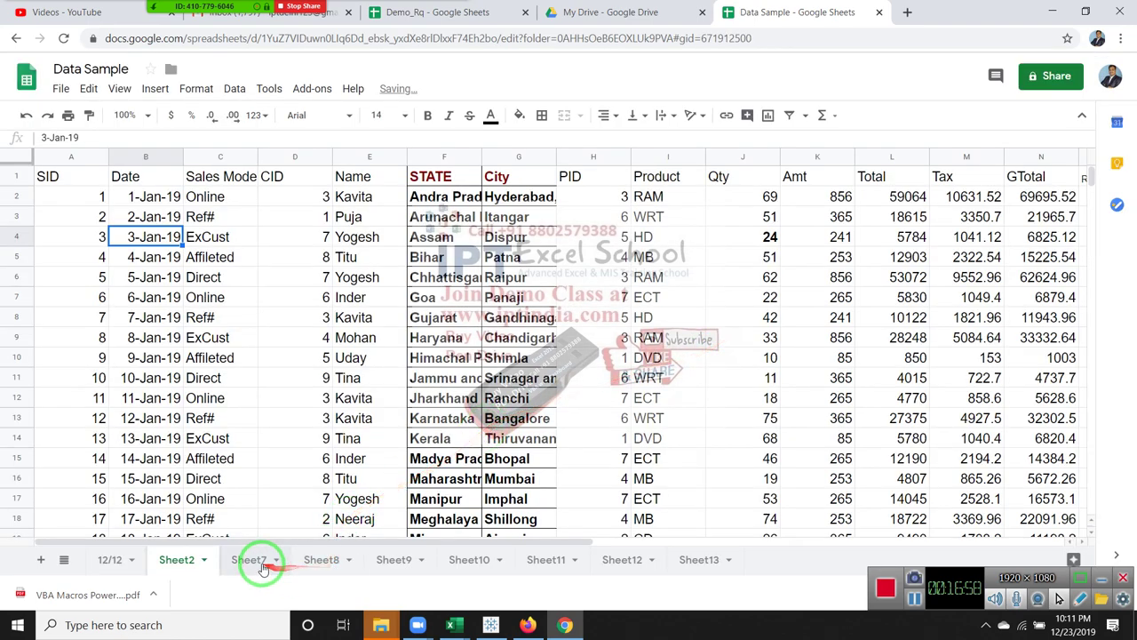
click(252, 559)
right_click(258, 558)
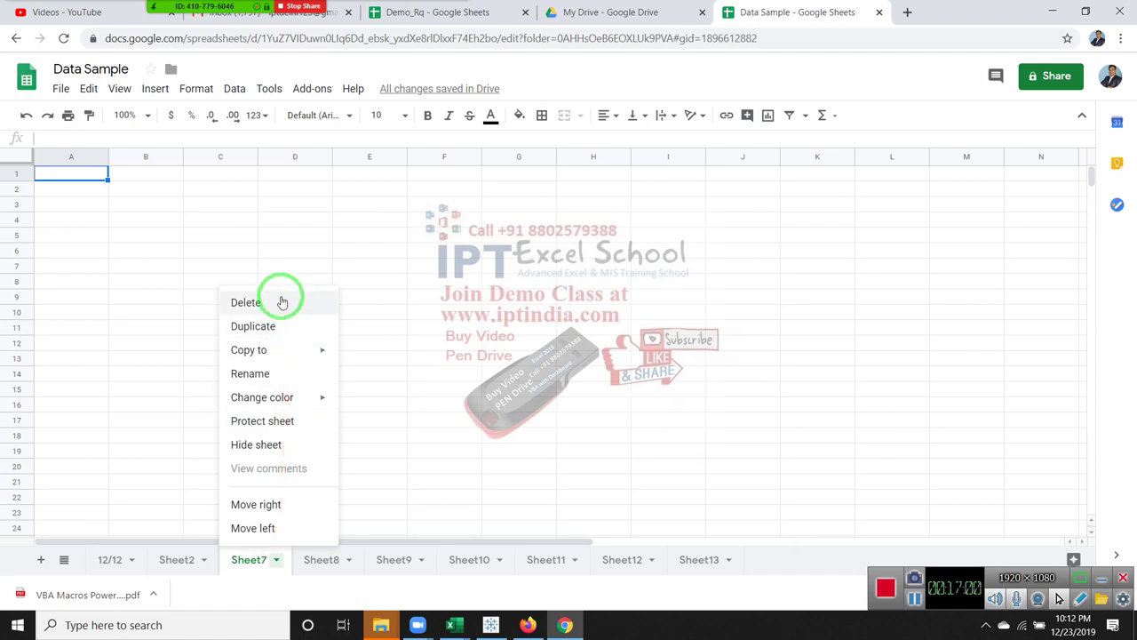
click(280, 301)
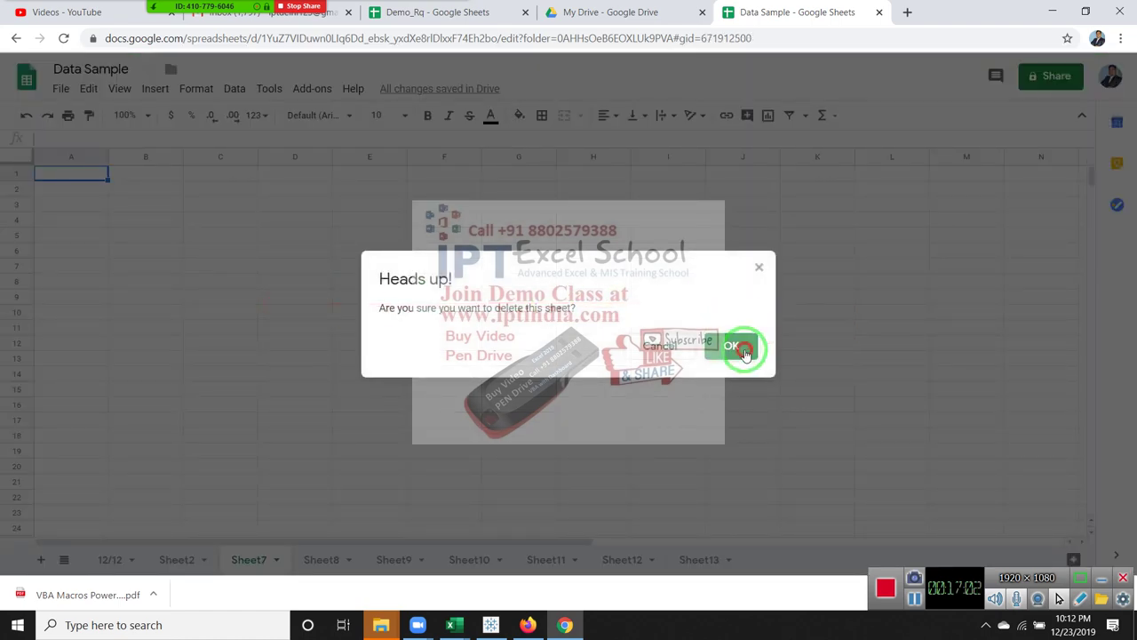
click(744, 352)
Step: Delete the empty Sheet8 and Sheet9, confirming each deletion
click(258, 559)
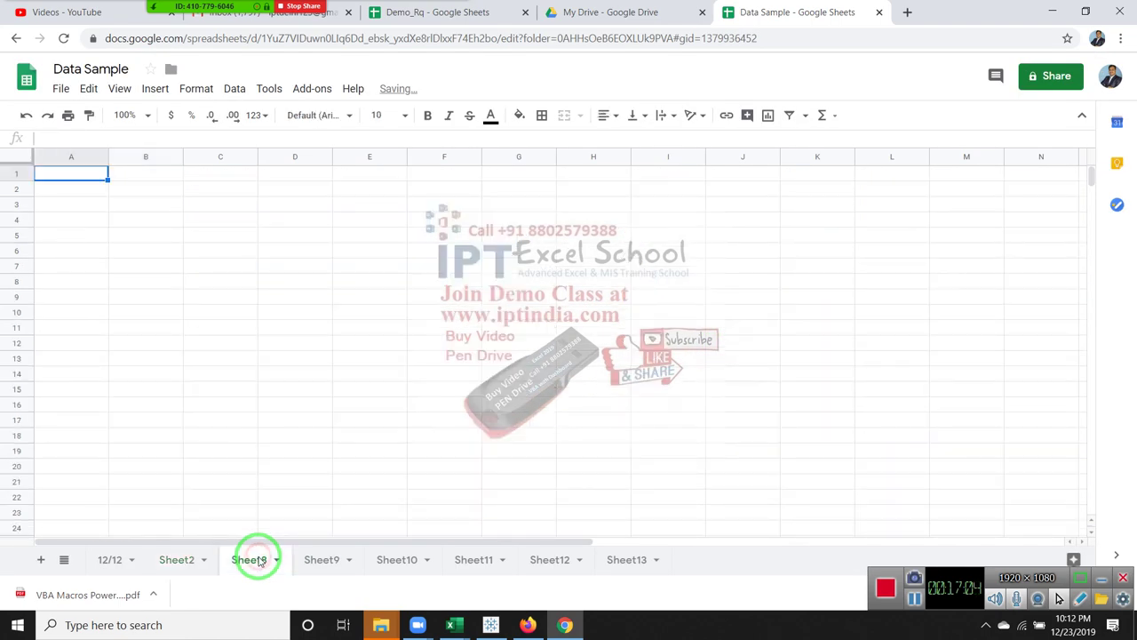
right_click(260, 560)
click(276, 302)
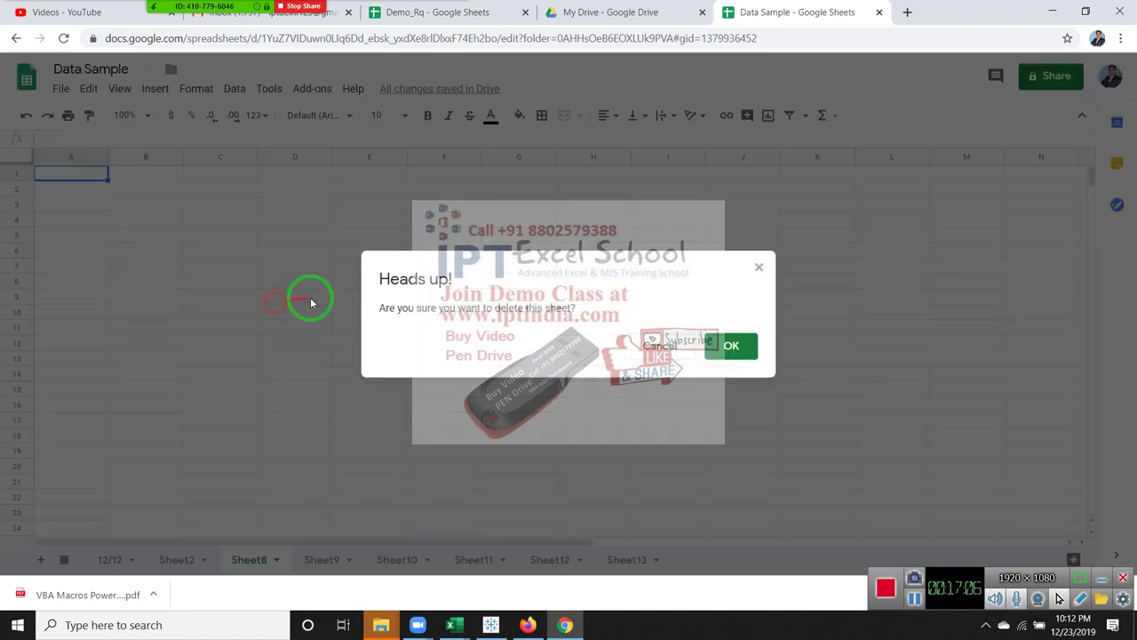
click(741, 348)
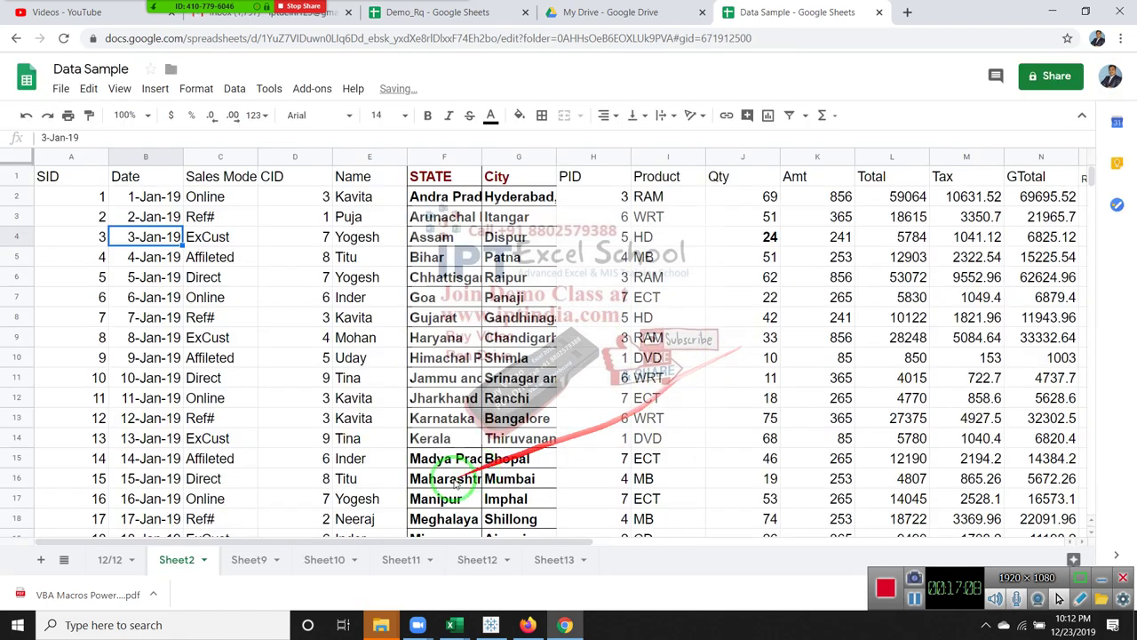
click(244, 556)
right_click(247, 555)
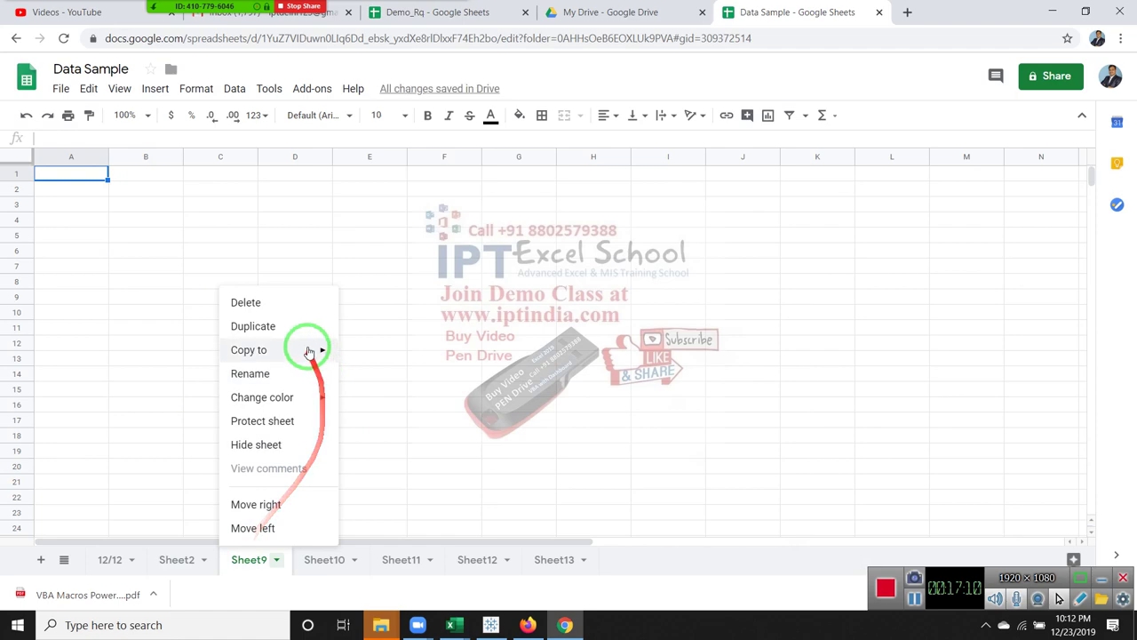
click(287, 303)
click(733, 348)
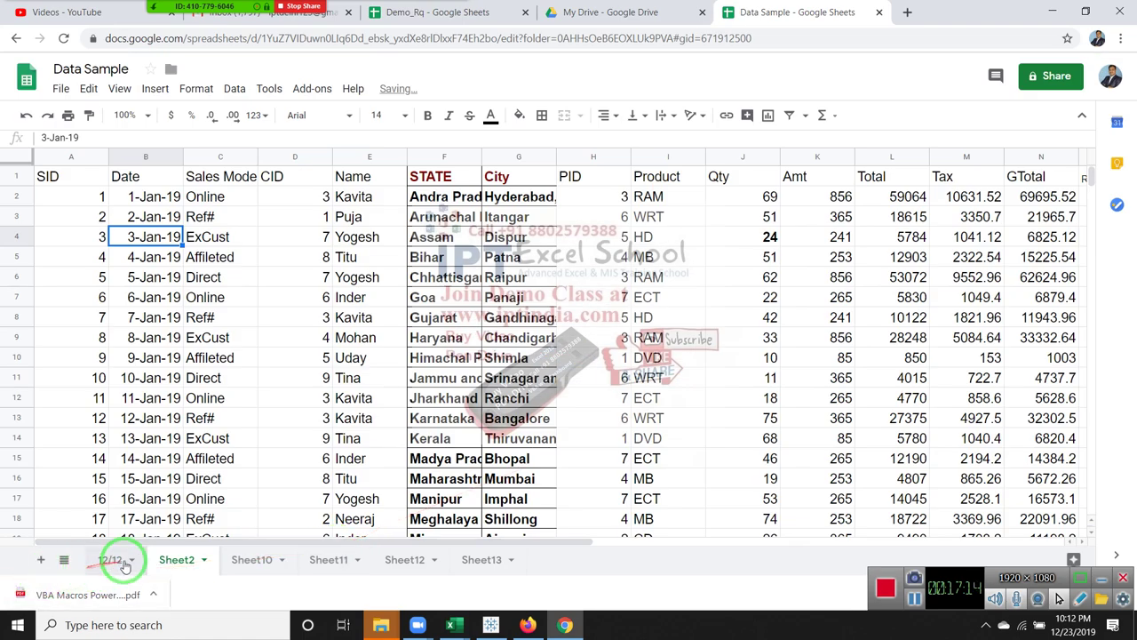
Step: On the 12/12 sheet, give header row A1:K1 a blue fill and white text
click(121, 562)
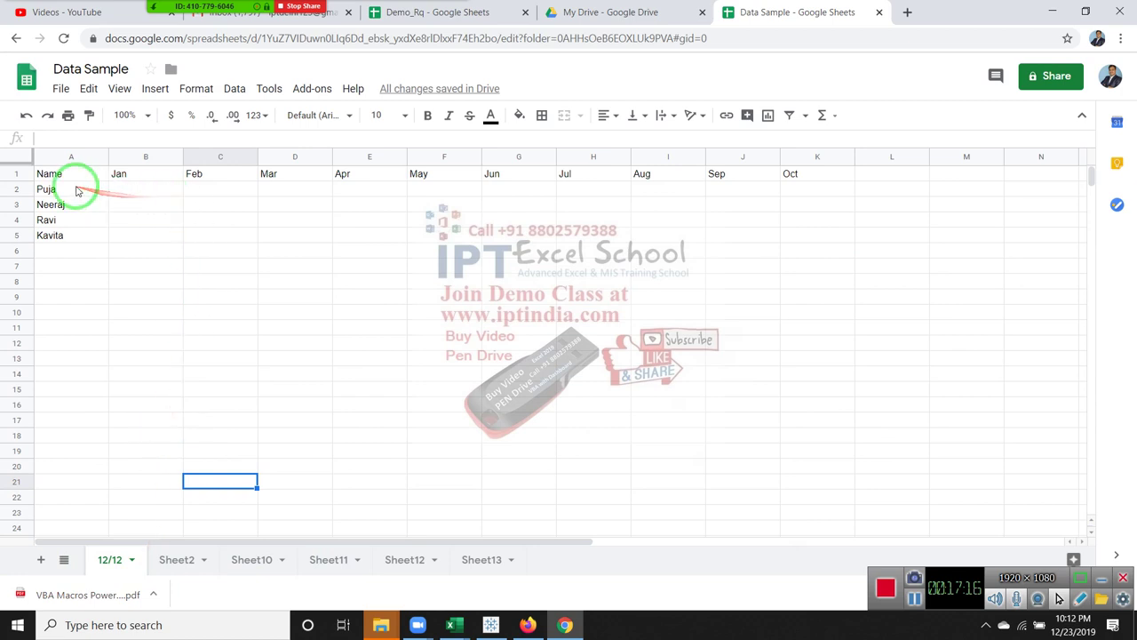
drag(63, 176, 825, 182)
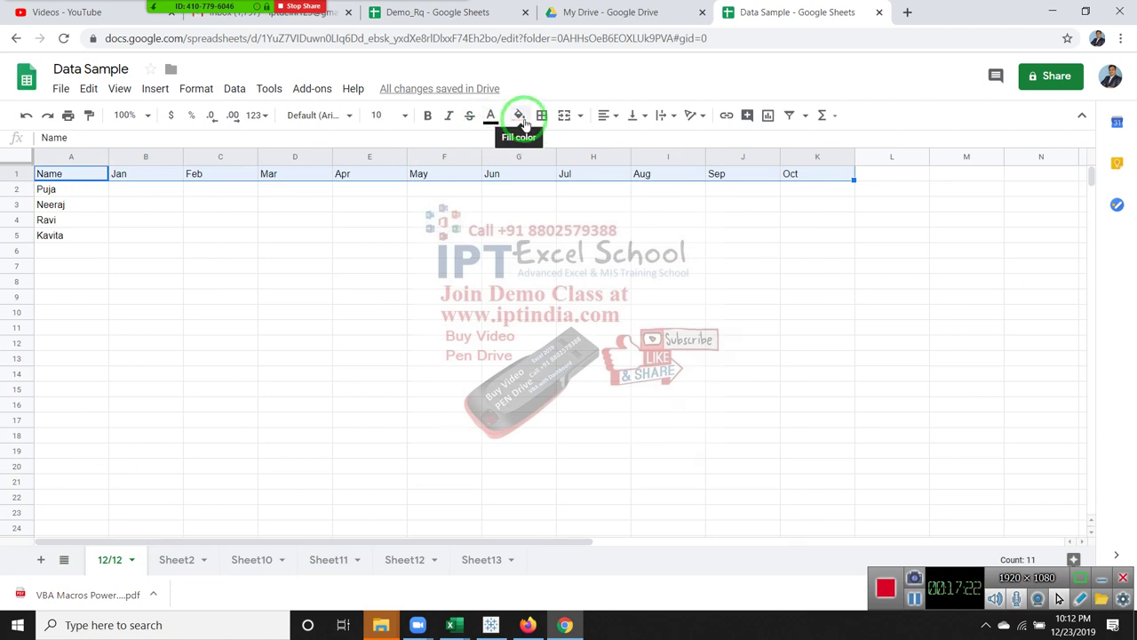
click(519, 116)
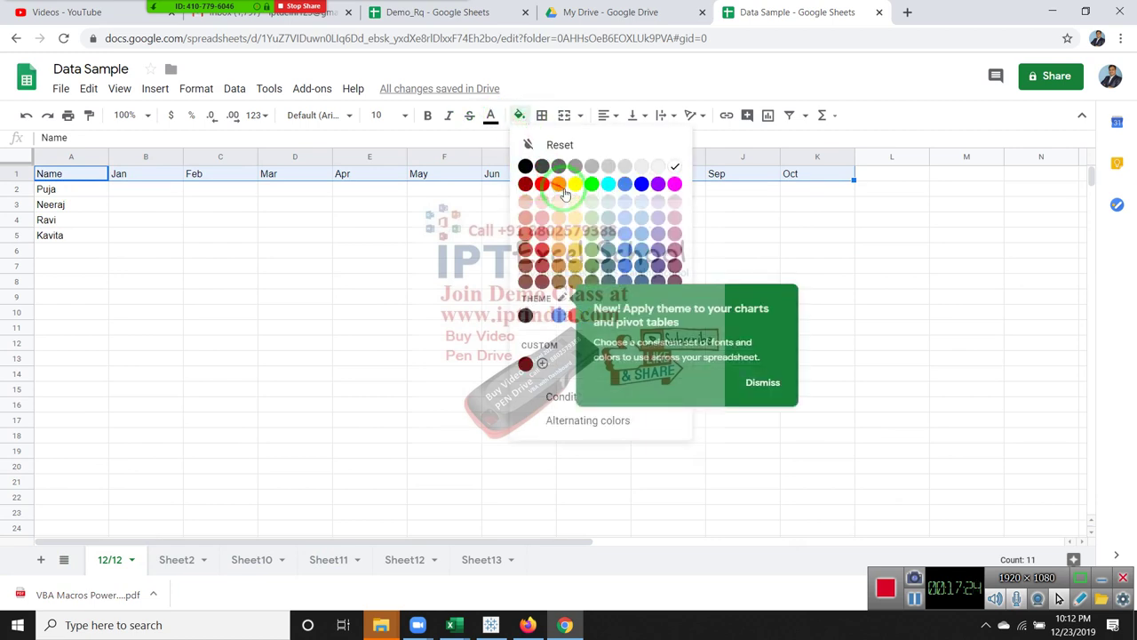
click(639, 258)
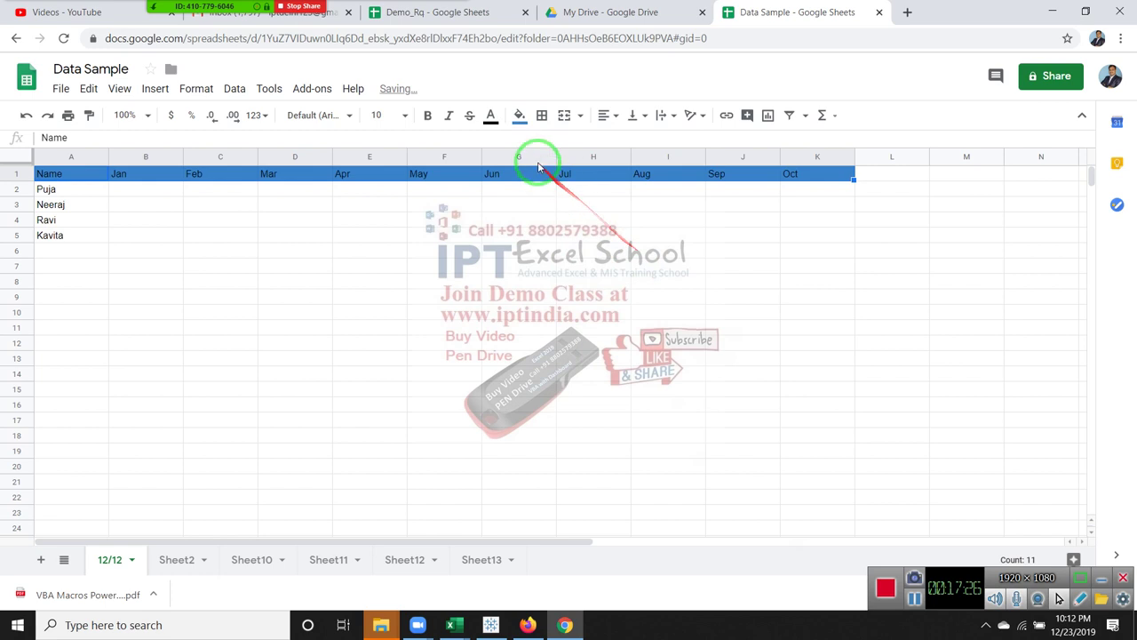
click(500, 120)
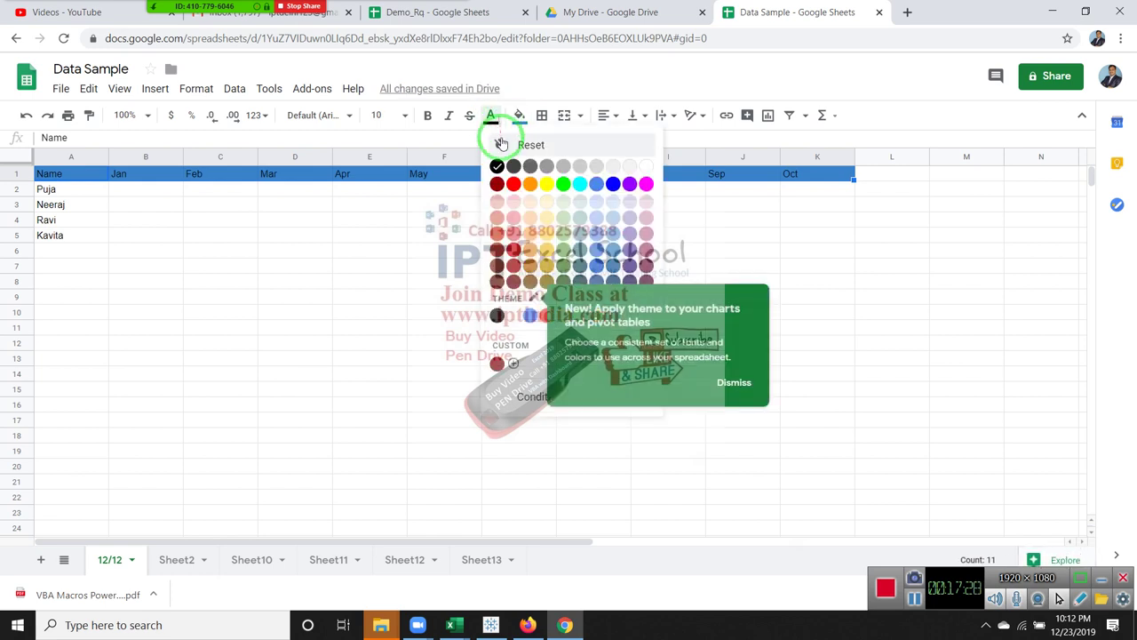
click(648, 166)
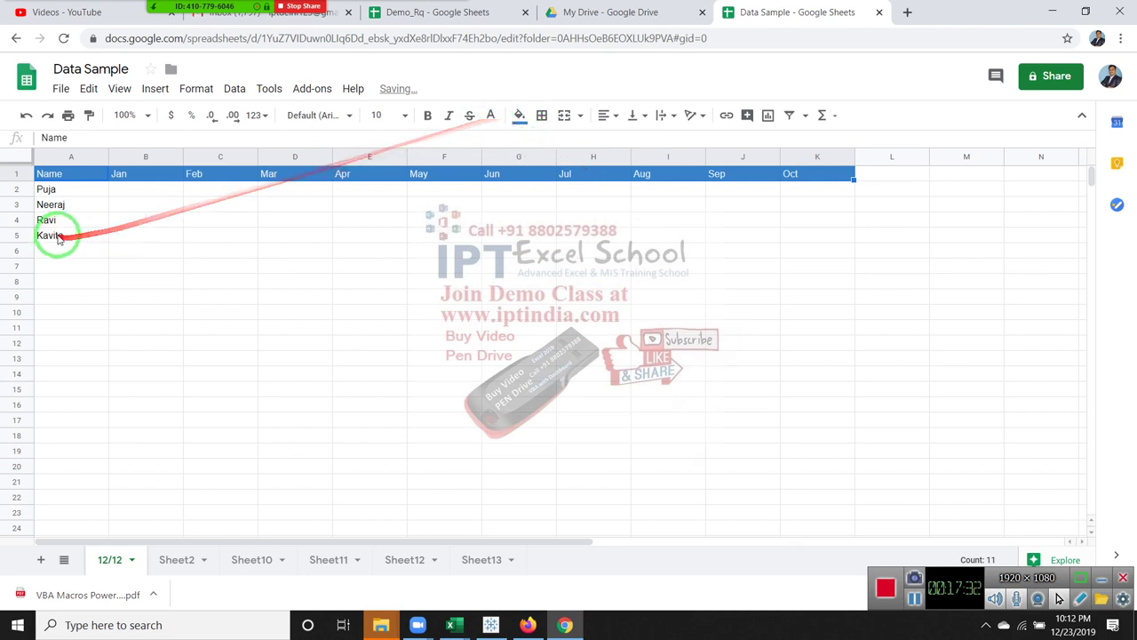
Step: Apply all borders to every cell of the table range A1:K5
drag(50, 178, 673, 195)
drag(100, 161, 883, 208)
shift+click(840, 257)
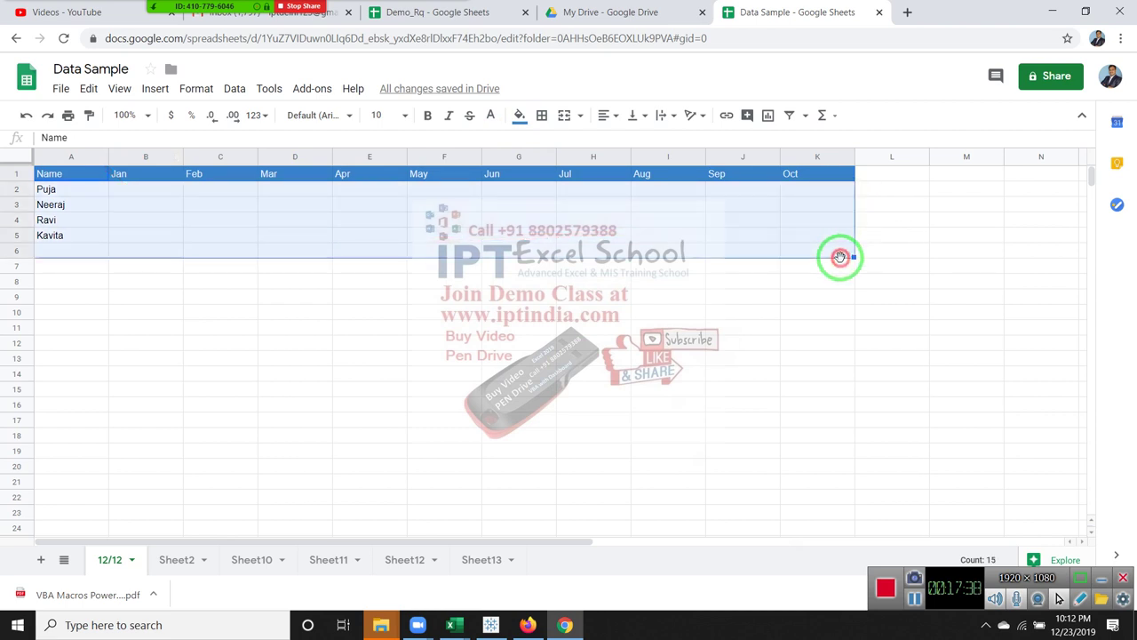
shift+click(829, 236)
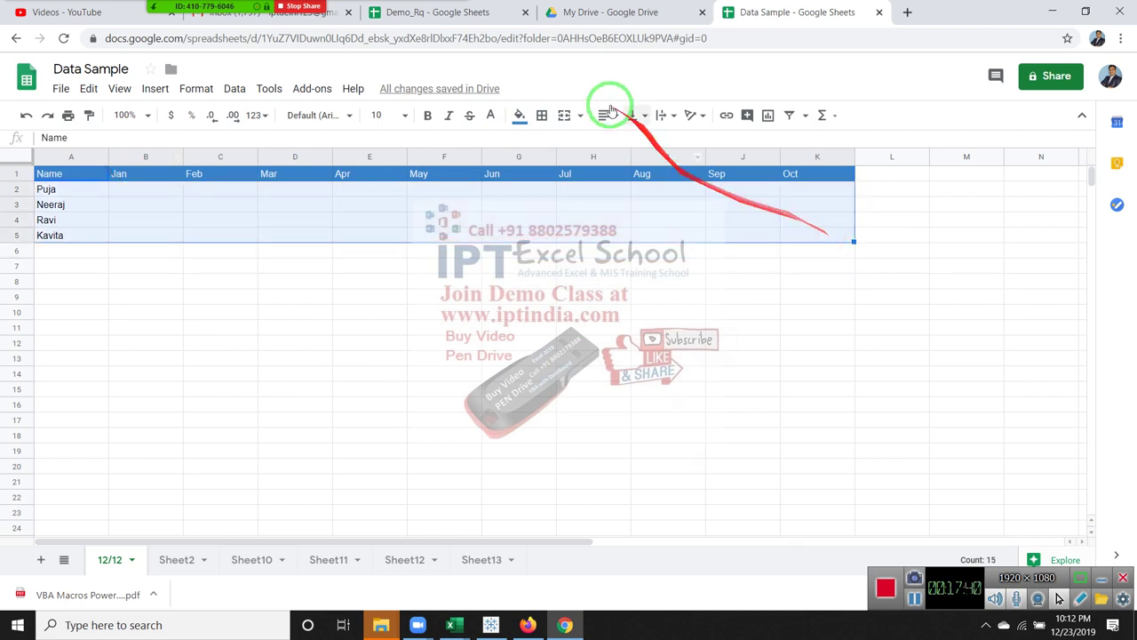
click(544, 116)
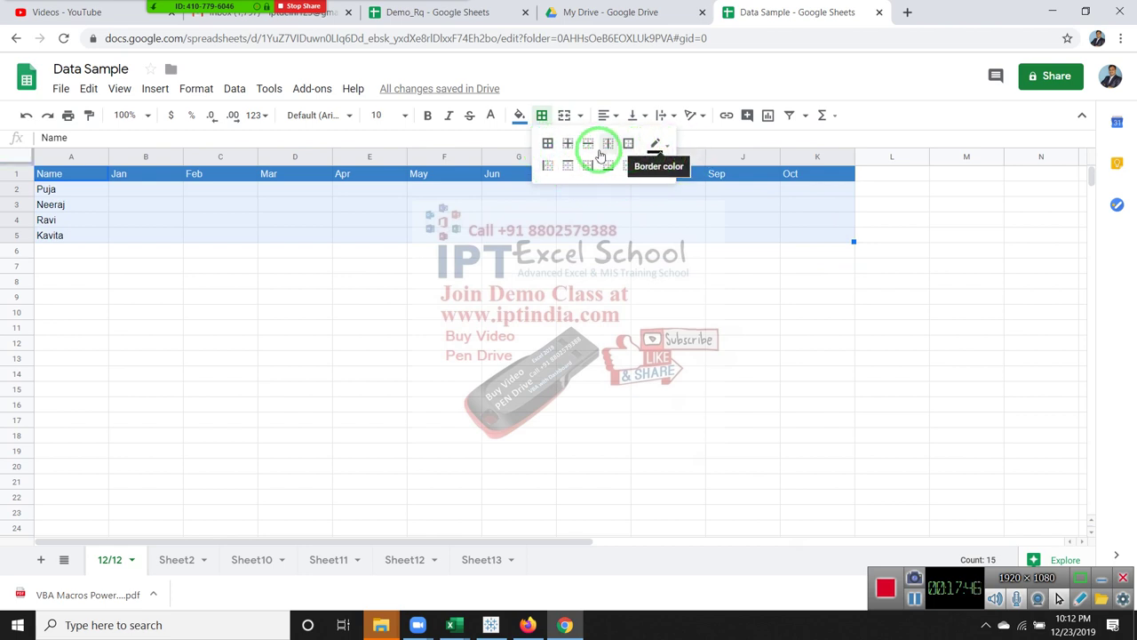
click(548, 148)
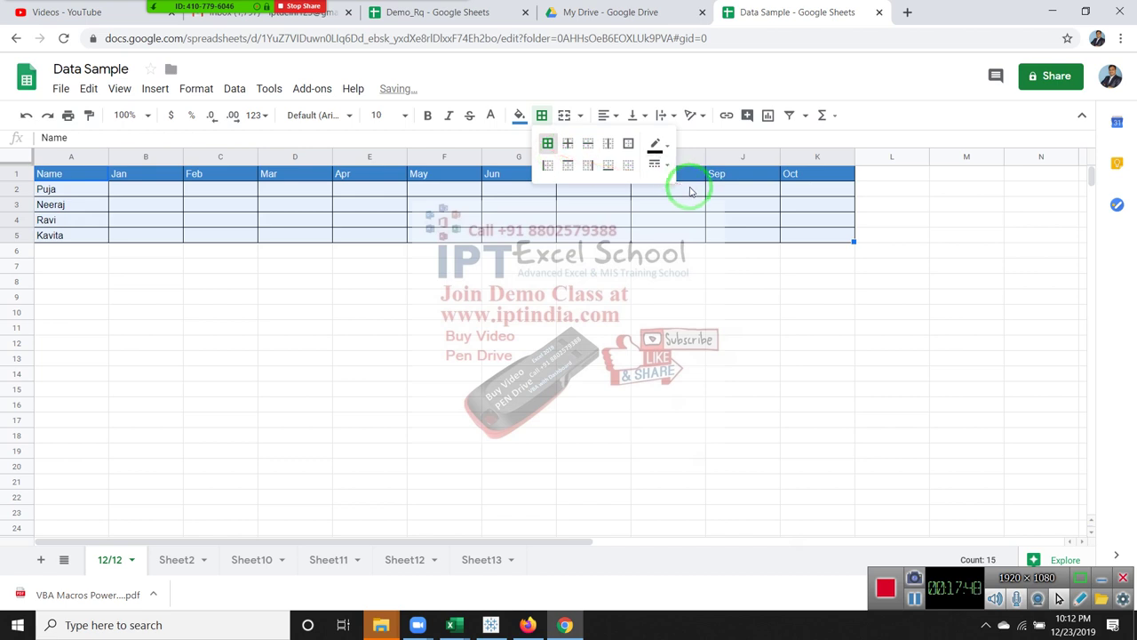
click(727, 219)
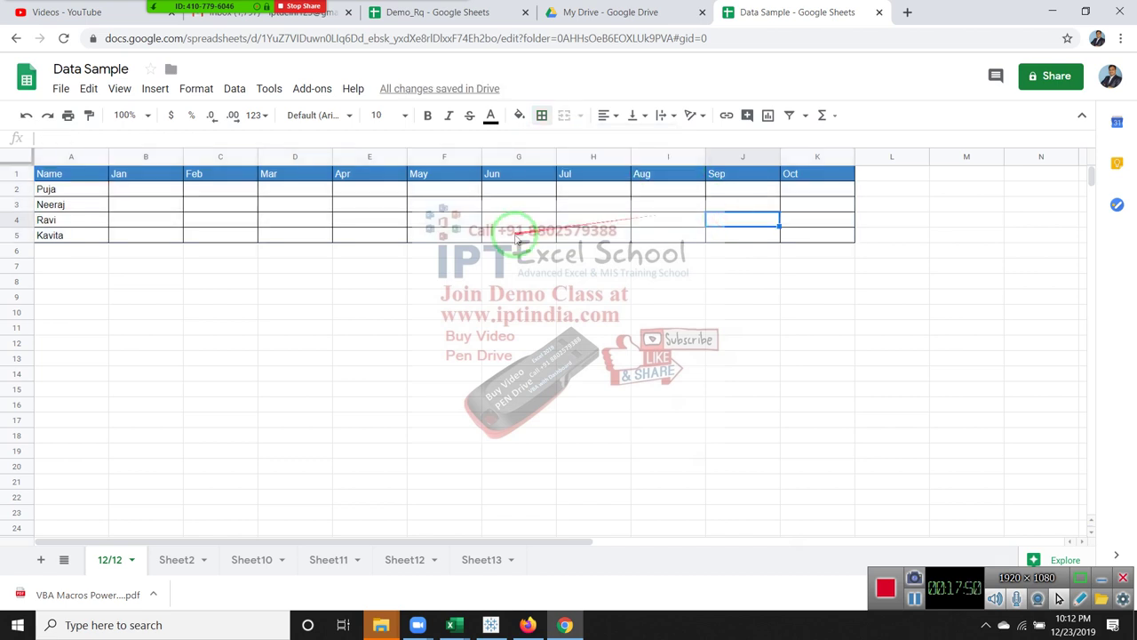
click(265, 222)
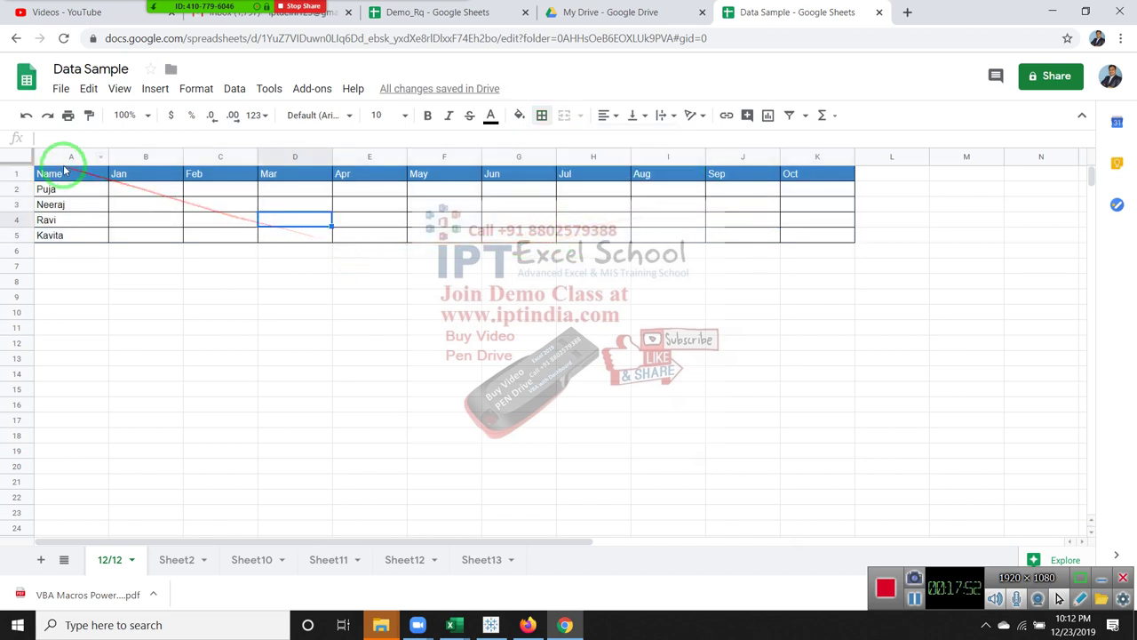
click(69, 116)
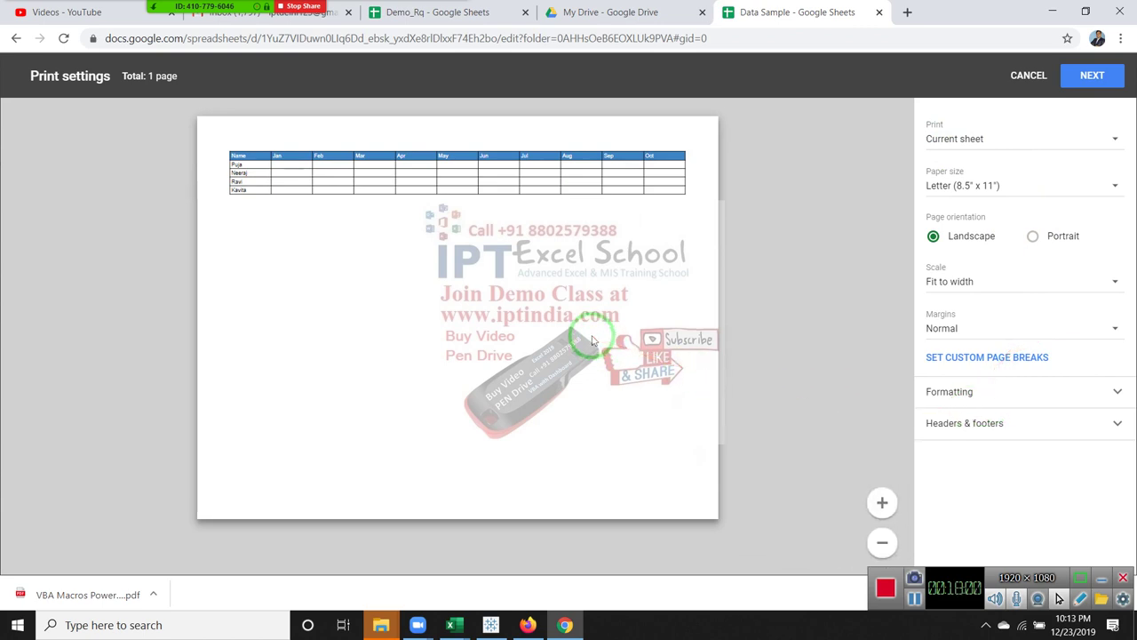
Step: Close the print settings without printing and minimise the browser to show the desktop
key(Escape)
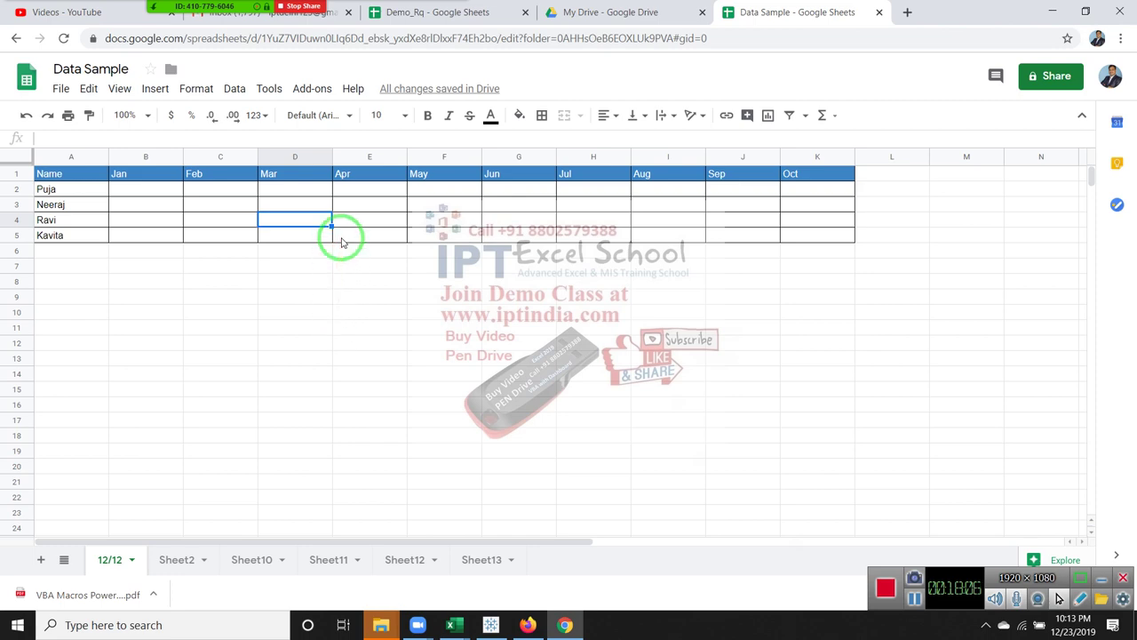
key(super+d)
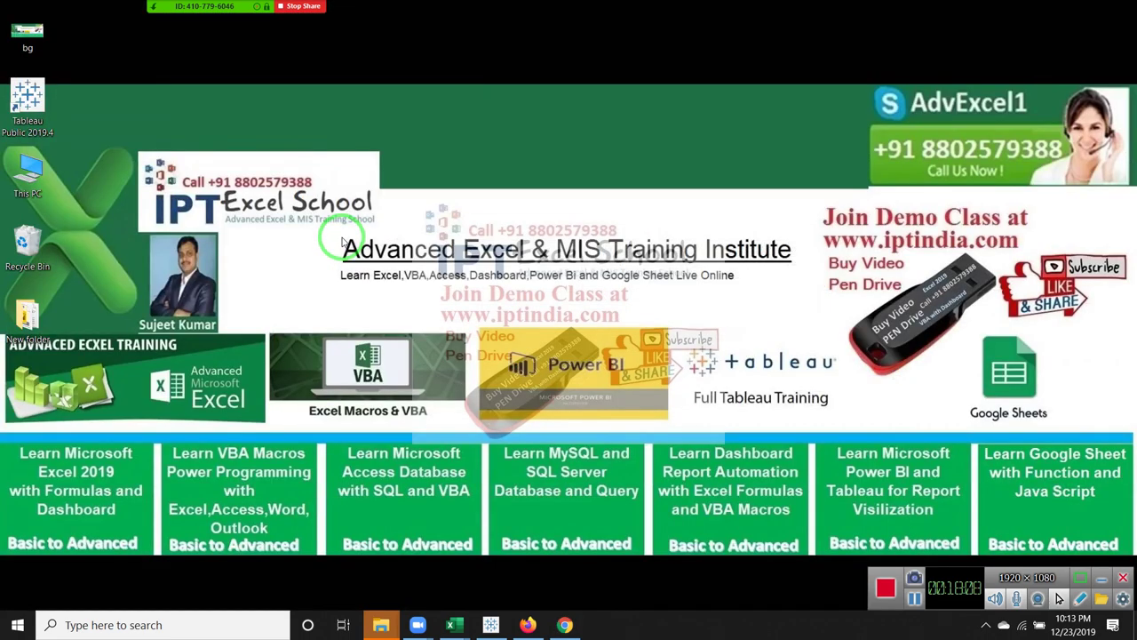